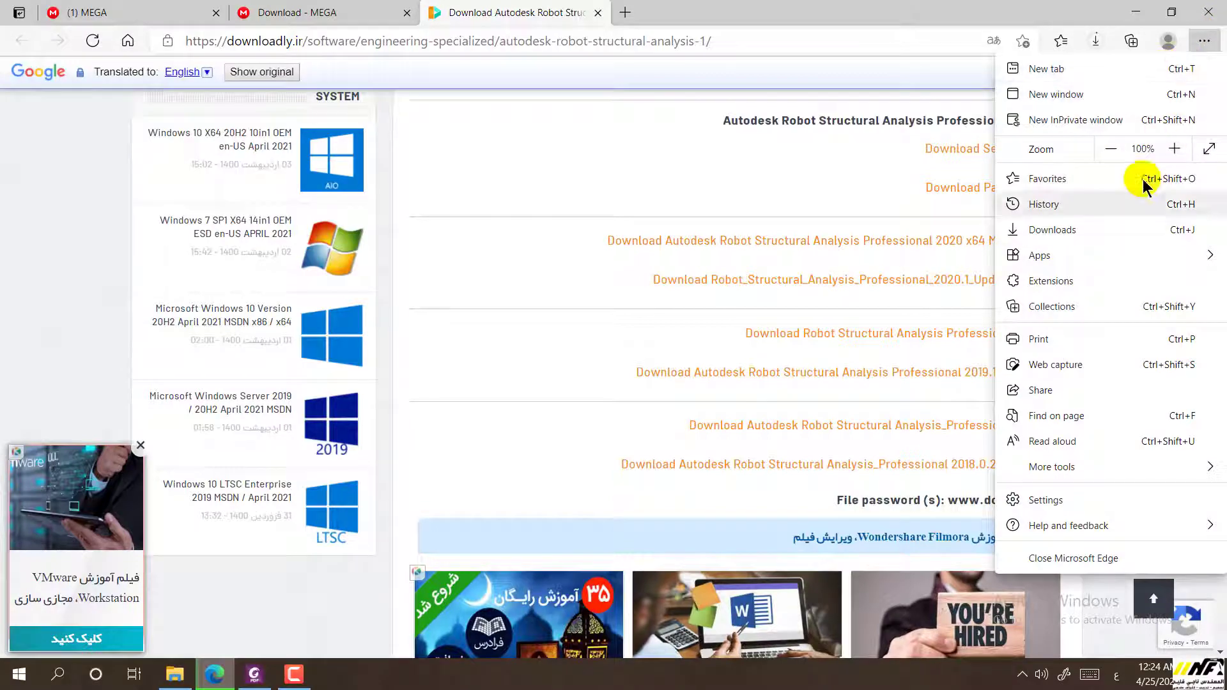
Restore the Edge browser window, then maximize it again
double_click(919, 25)
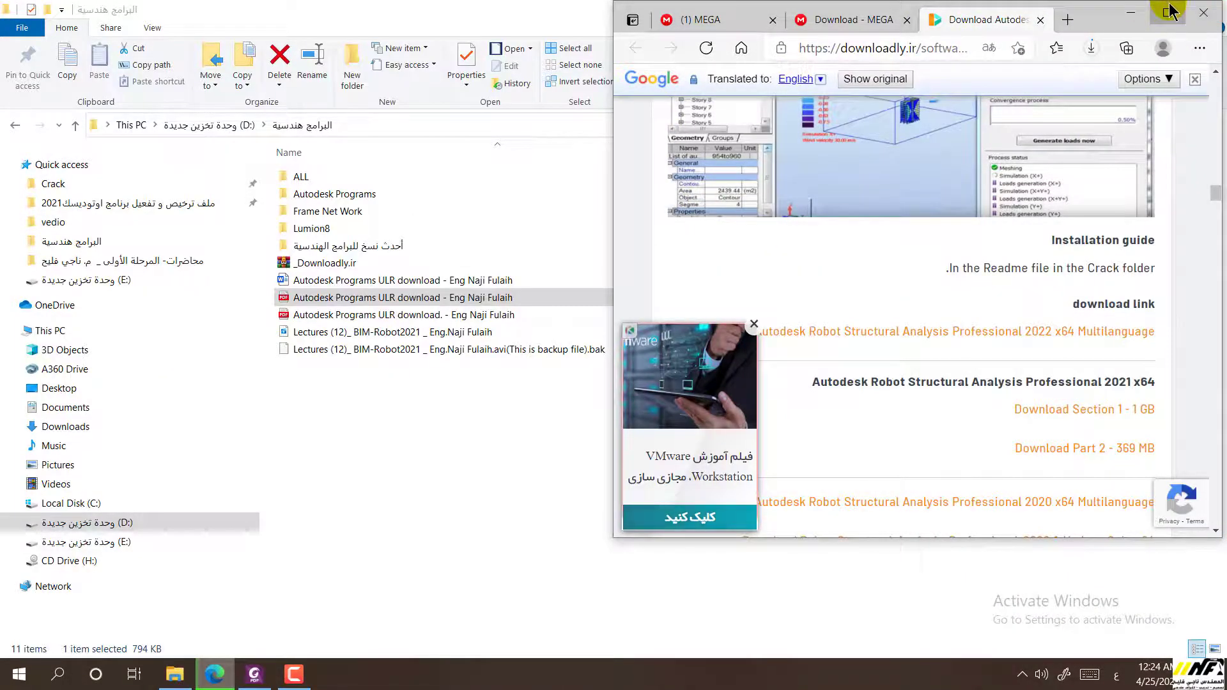
left_click(1167, 12)
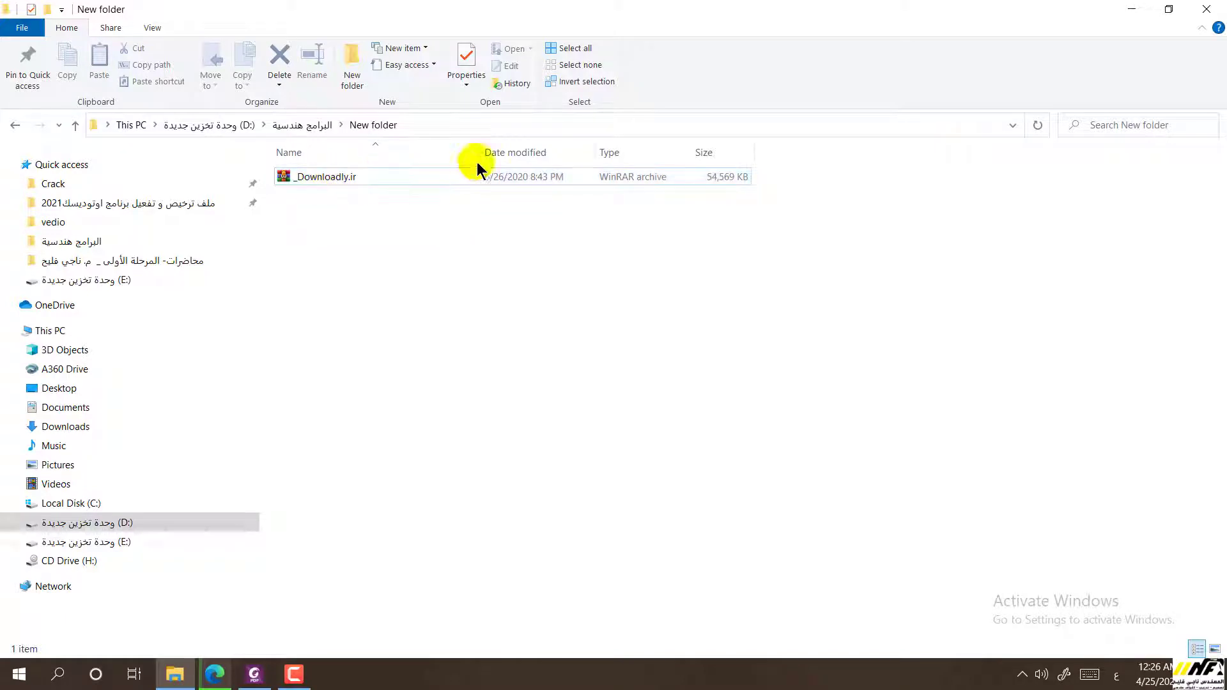
Extract the _Downloadly.ir archive into its current folder with Extract Here
left_click(336, 176)
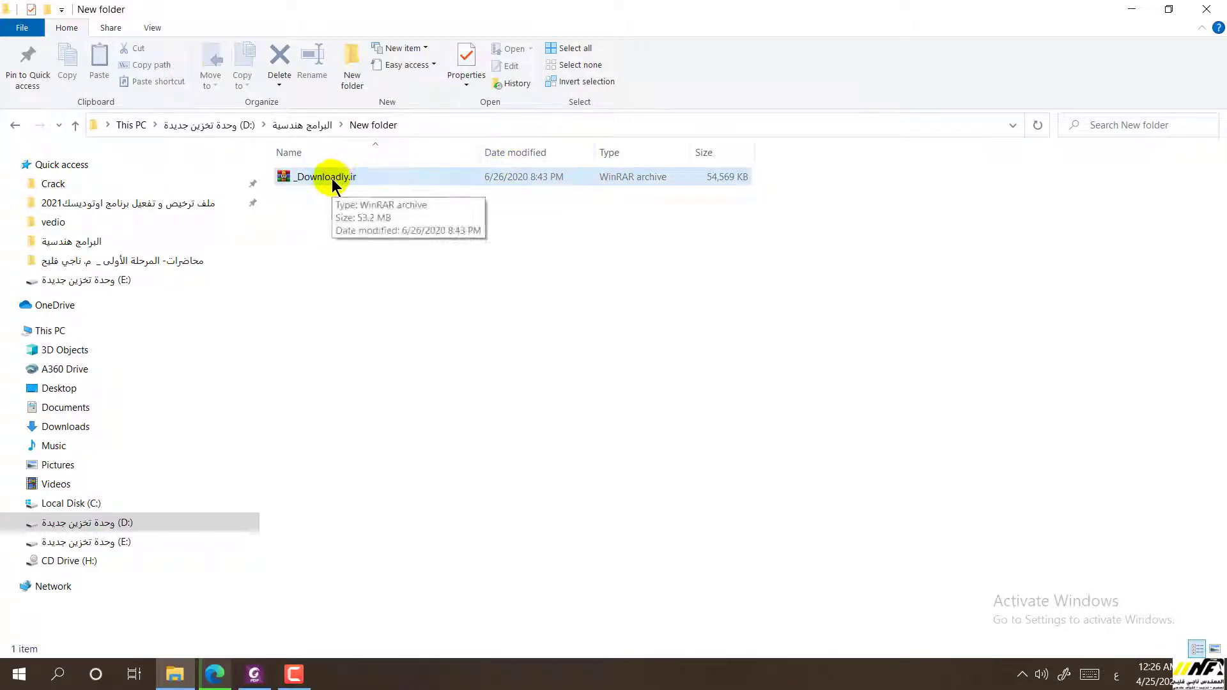
right_click(333, 184)
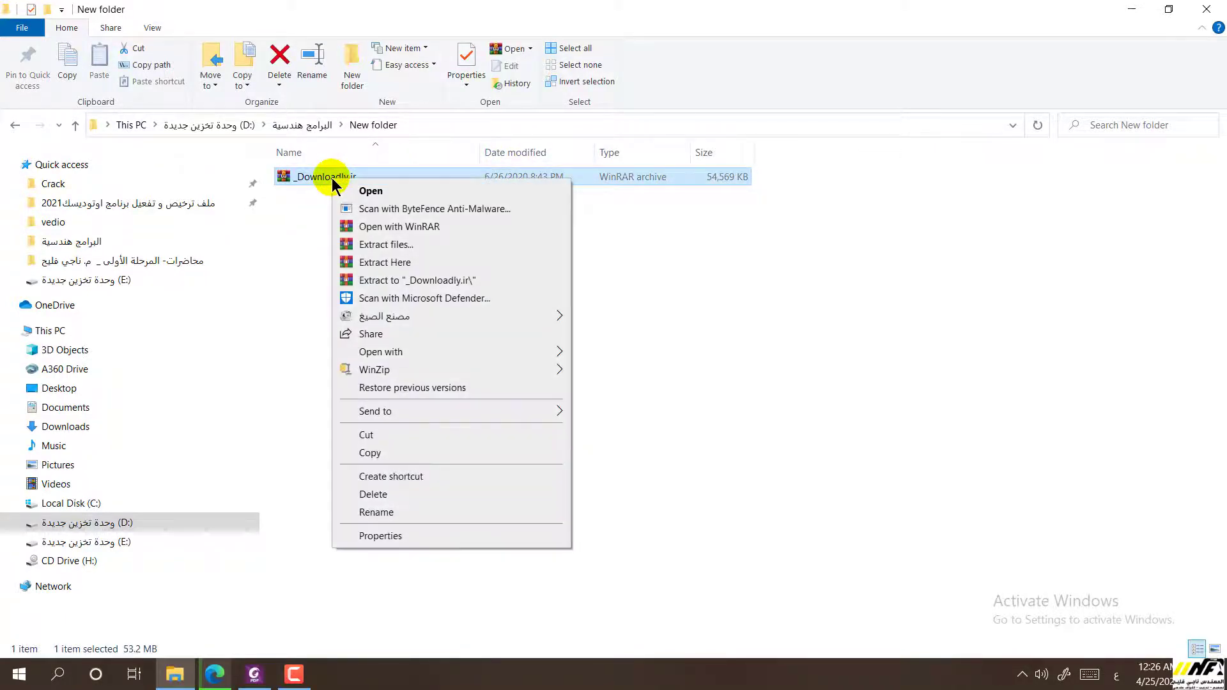
left_click(389, 262)
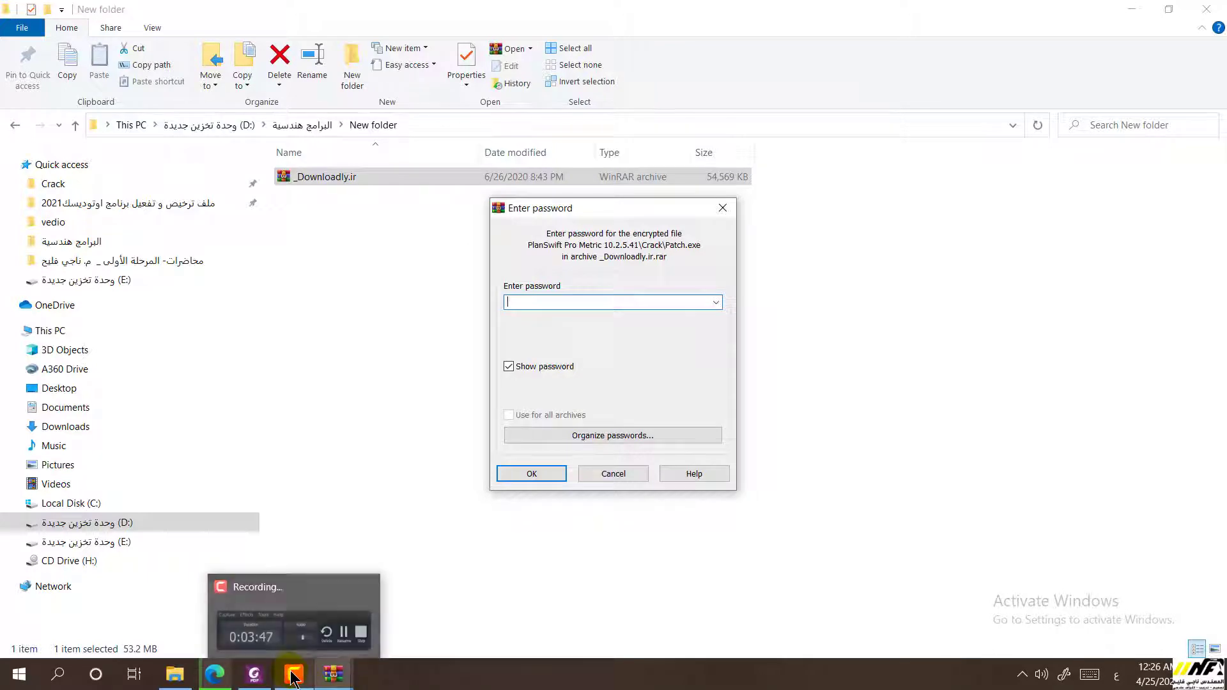
Copy the archive password shown on the download page
left_click(220, 676)
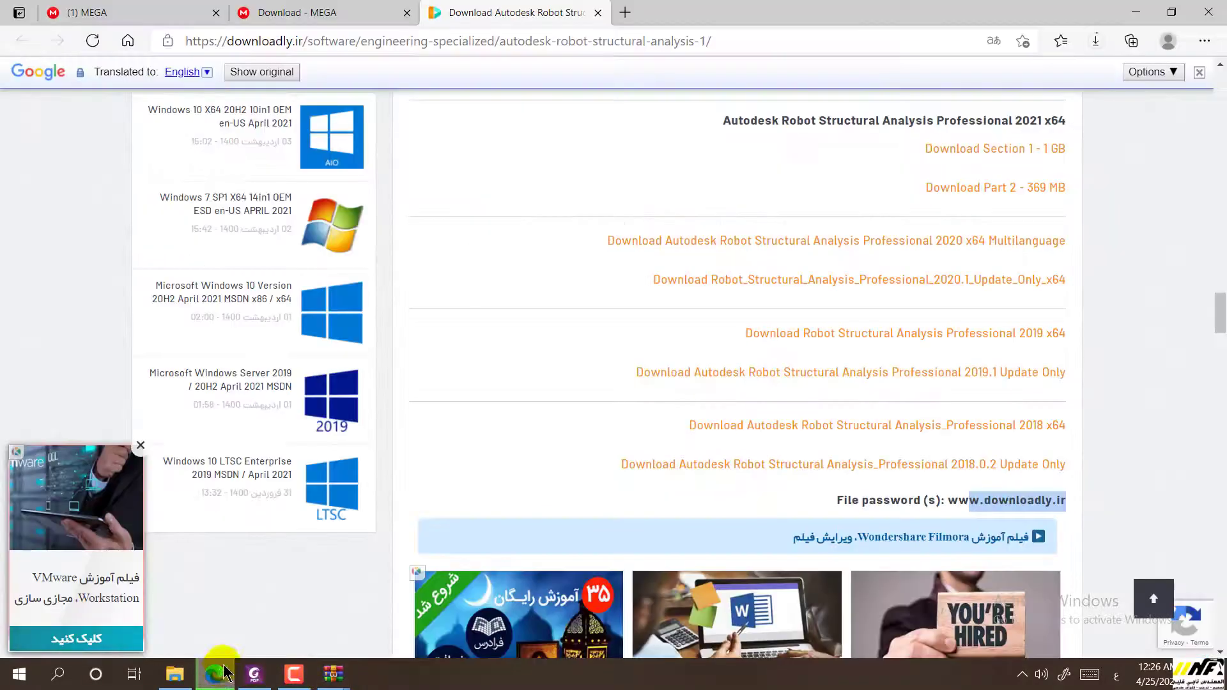
left_click_drag(1069, 506, 963, 506)
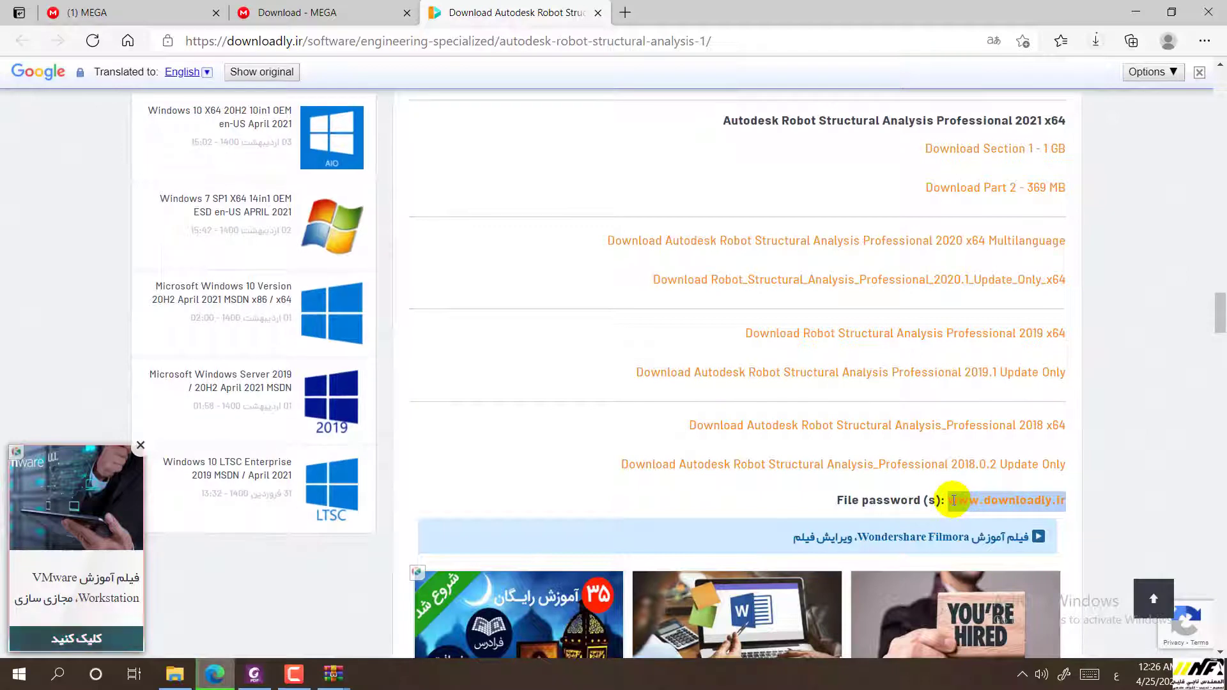
right_click(959, 502)
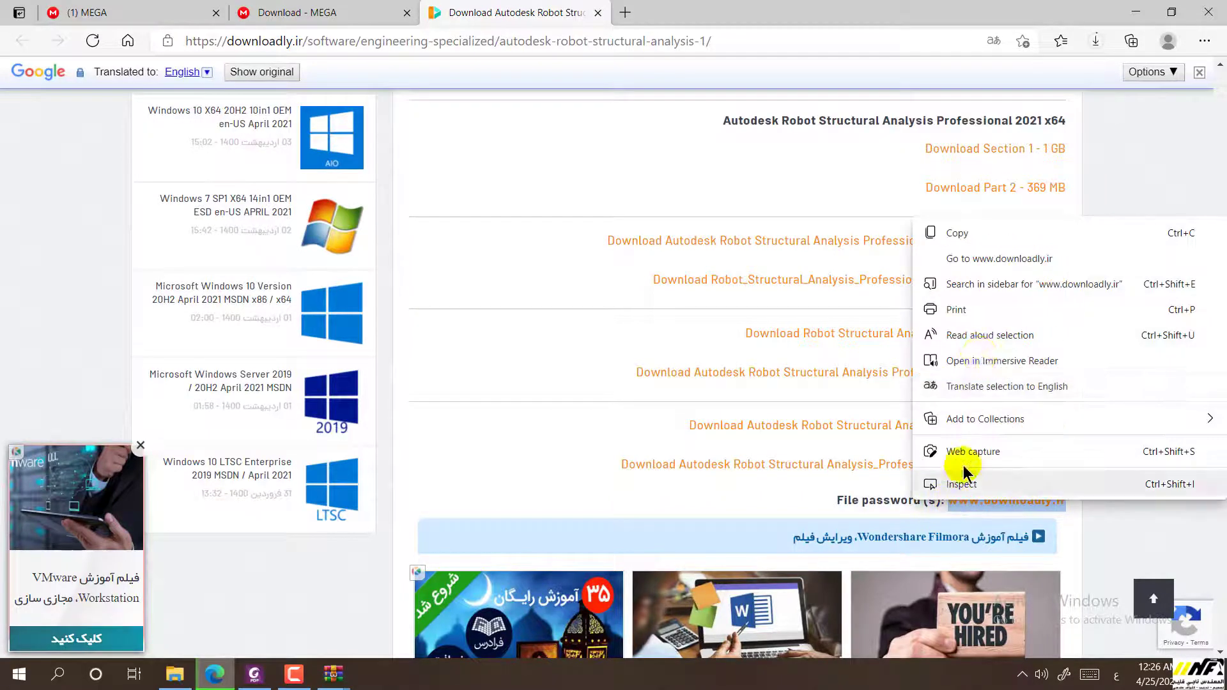
left_click(957, 233)
Paste the copied password into WinRAR's Enter password box
mouse_move(336, 675)
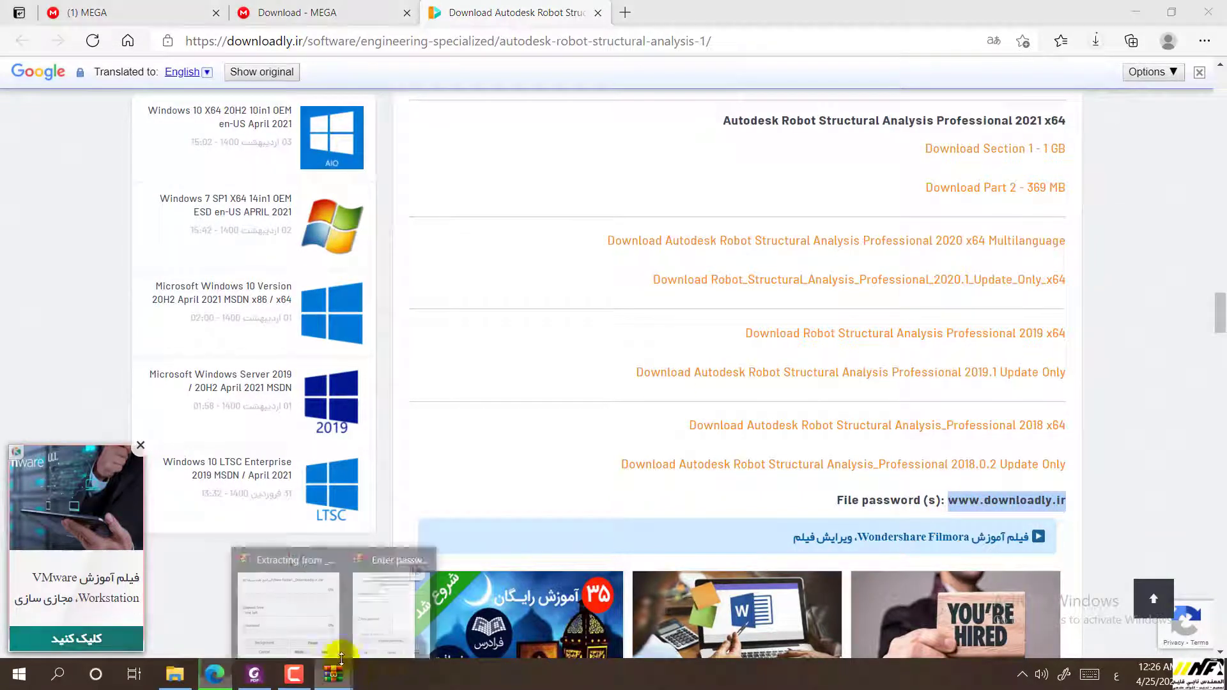
left_click(377, 630)
right_click(533, 302)
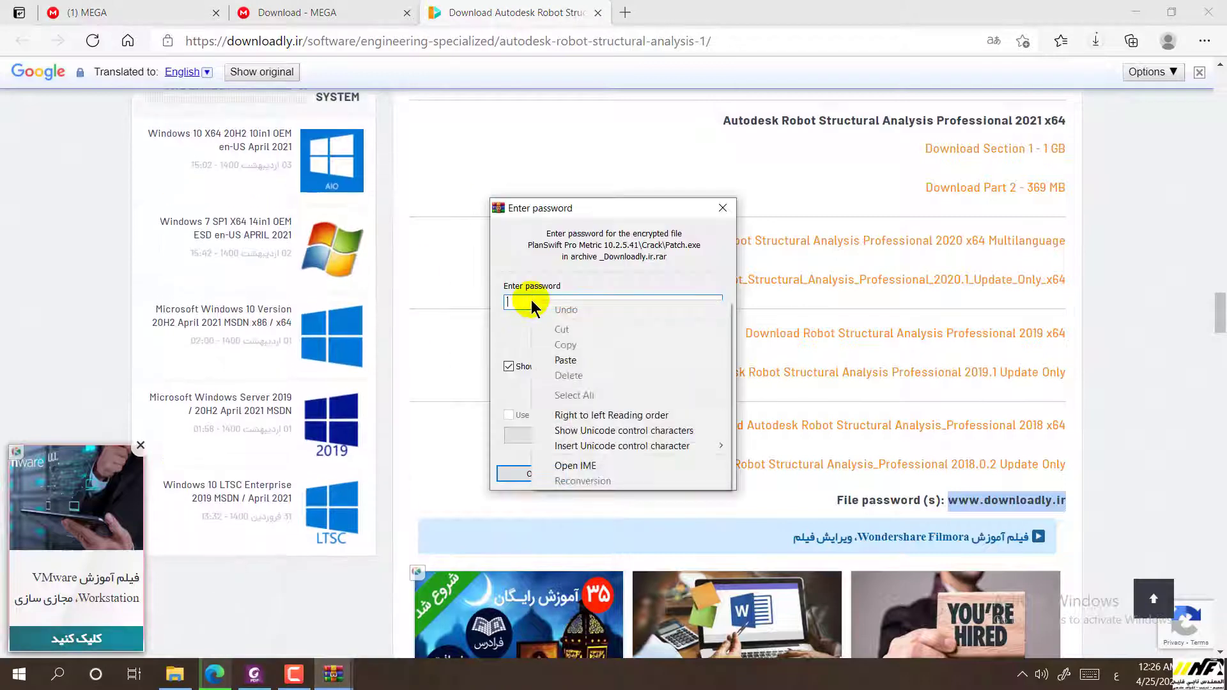
left_click(583, 358)
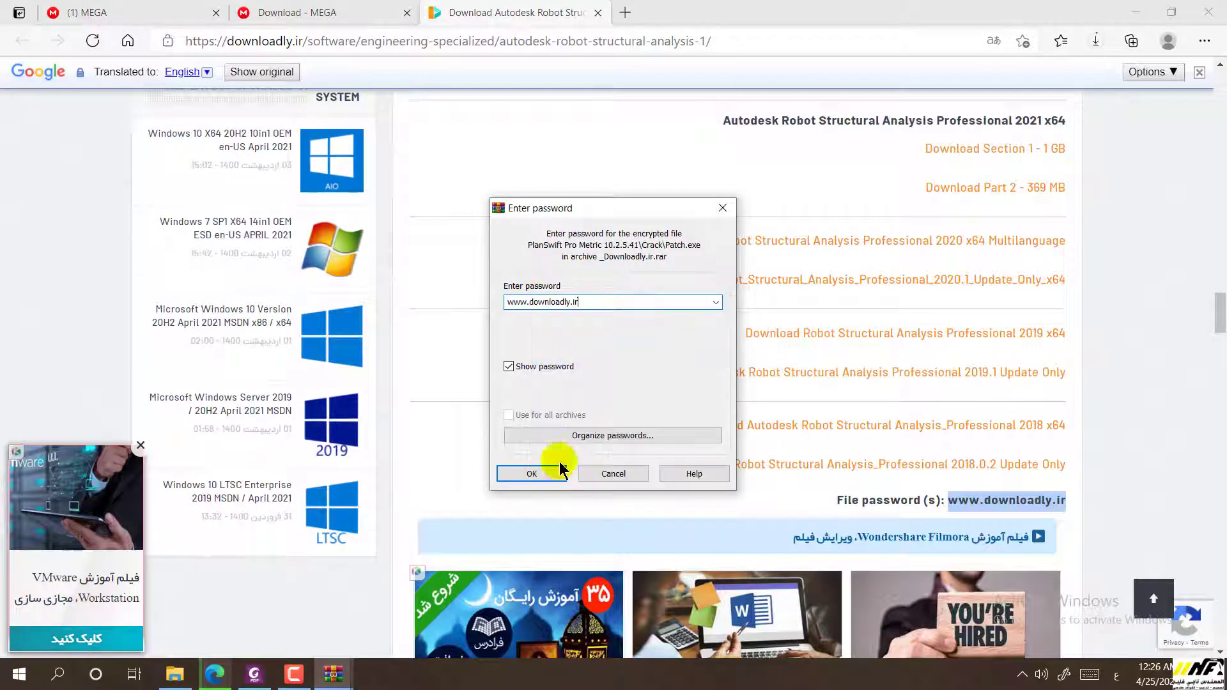
left_click(174, 675)
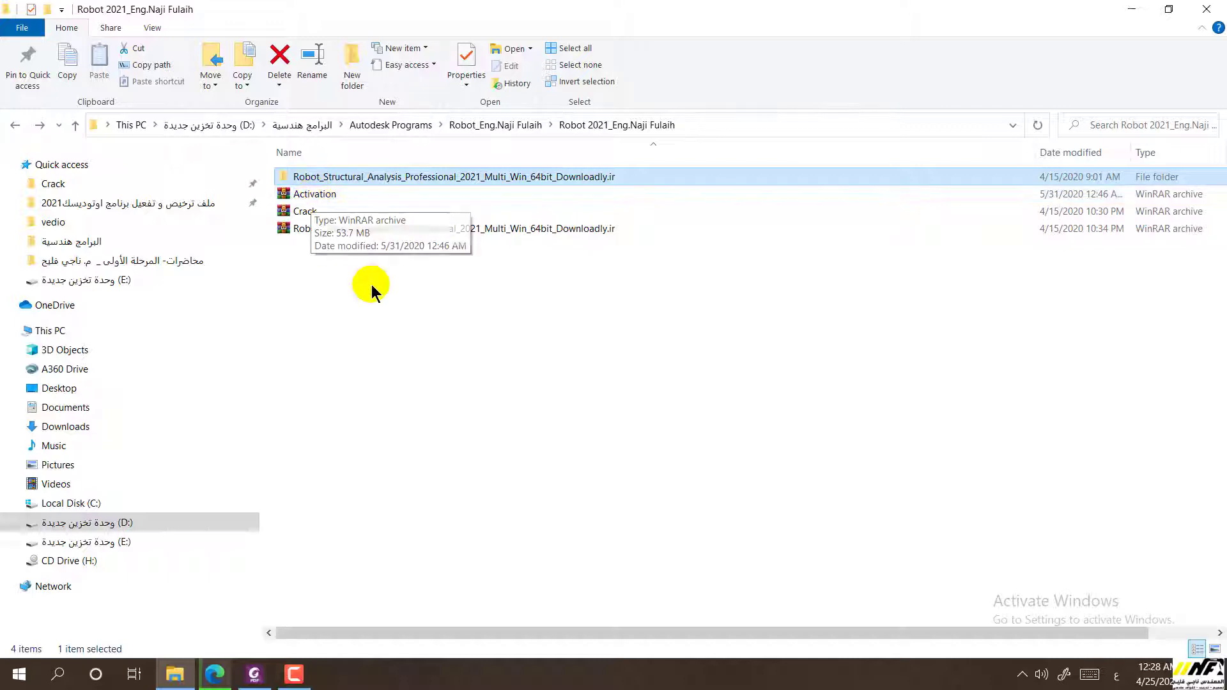
Open the extracted Robot_Structural_Analysis_Professional_2021 folder without extracting the Robot archive
left_click(374, 232)
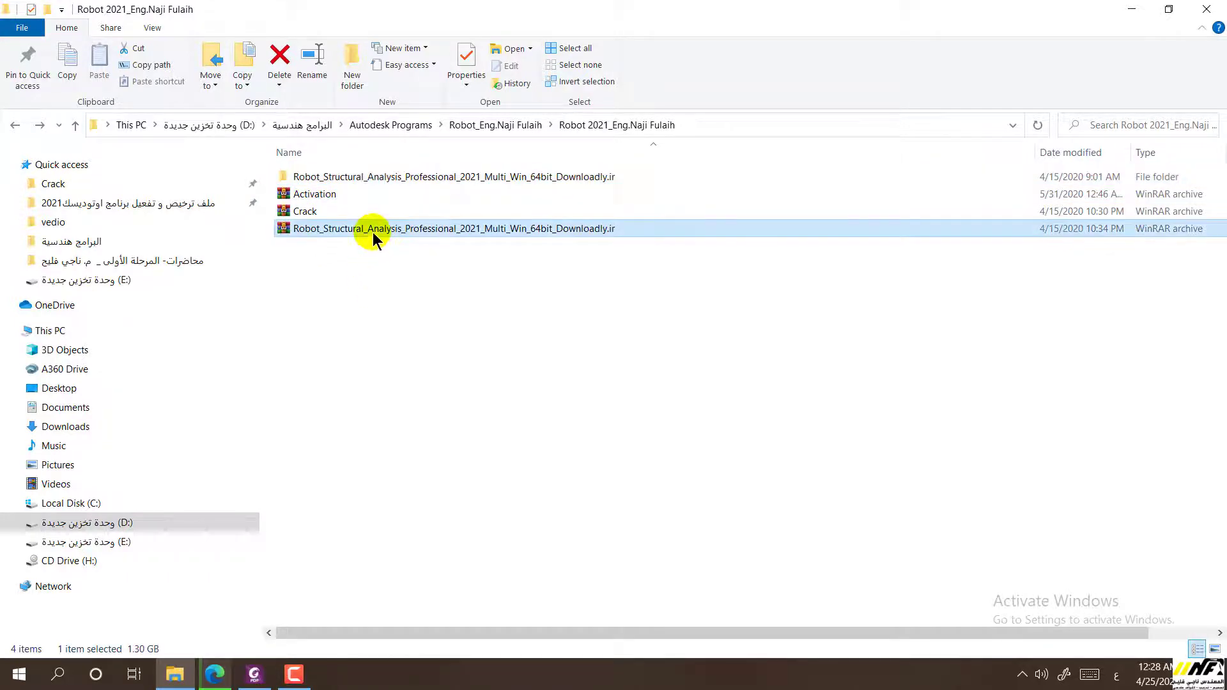
right_click(373, 232)
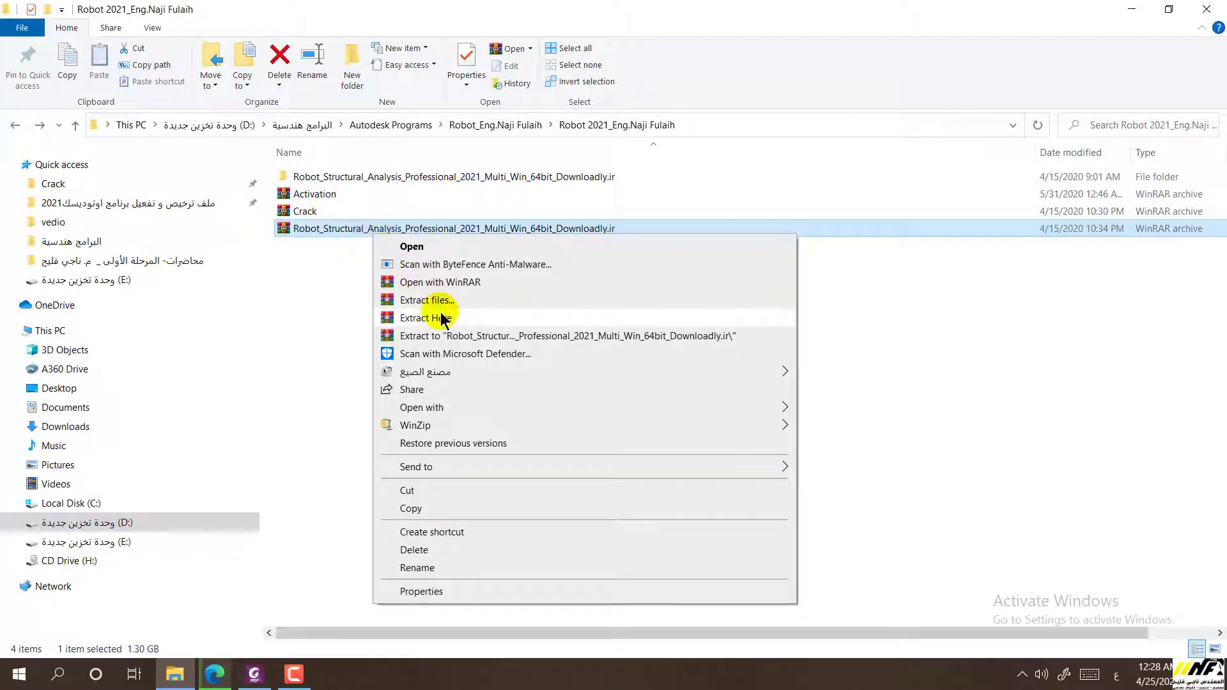
left_click(324, 282)
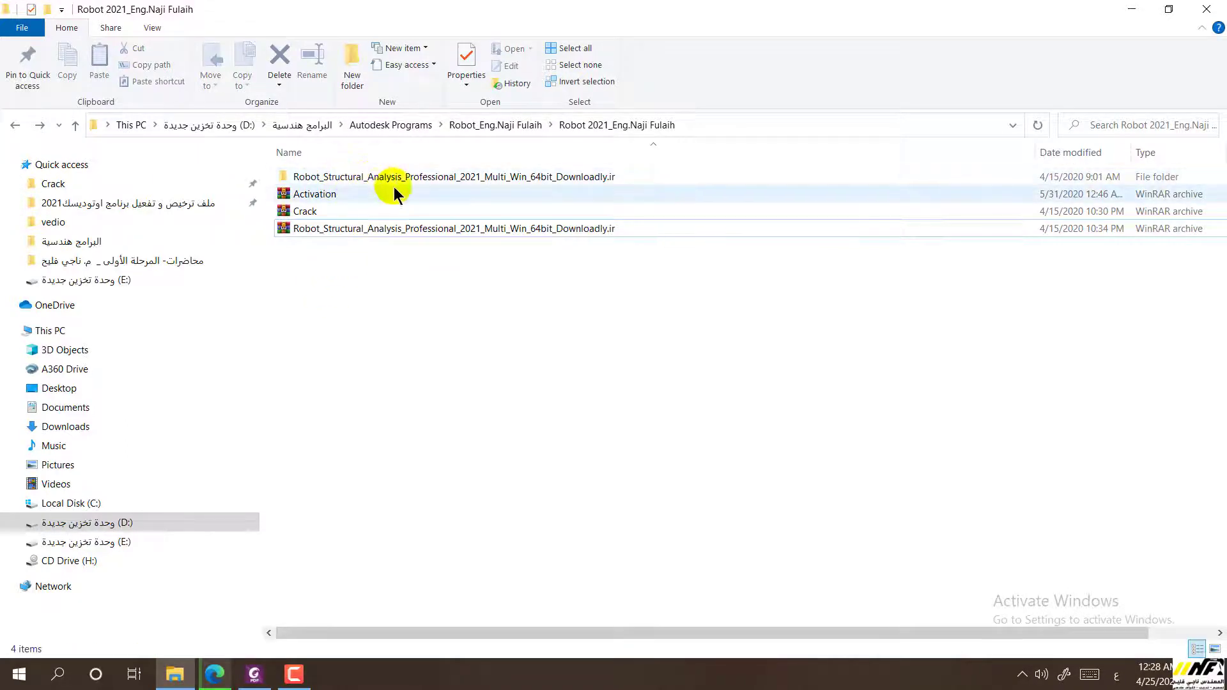
double_click(368, 179)
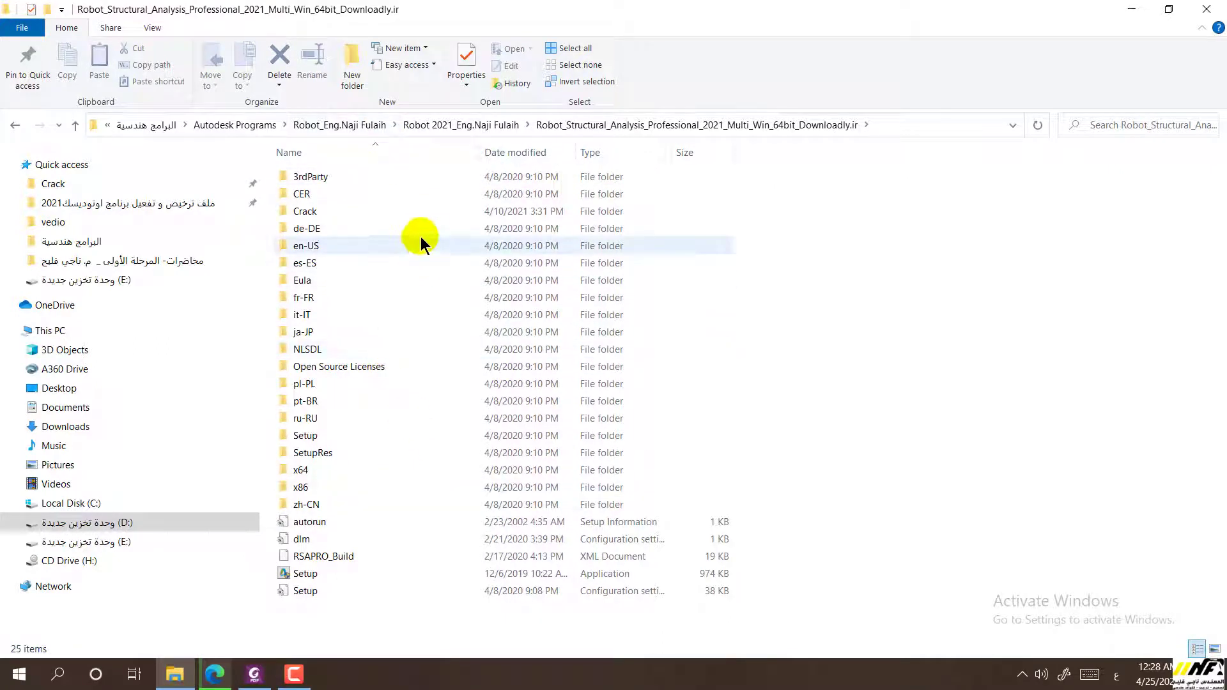
Run Setup twice, acknowledge the path-too-long error, and go back to the parent folder
left_click(299, 579)
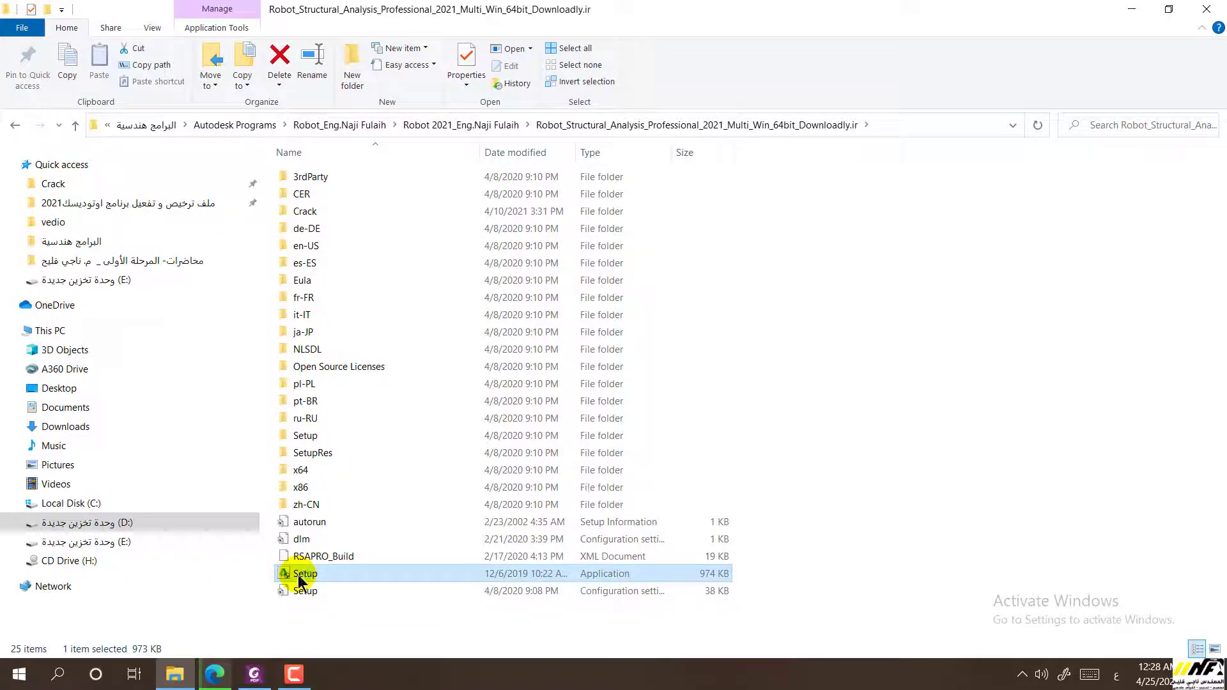
double_click(299, 578)
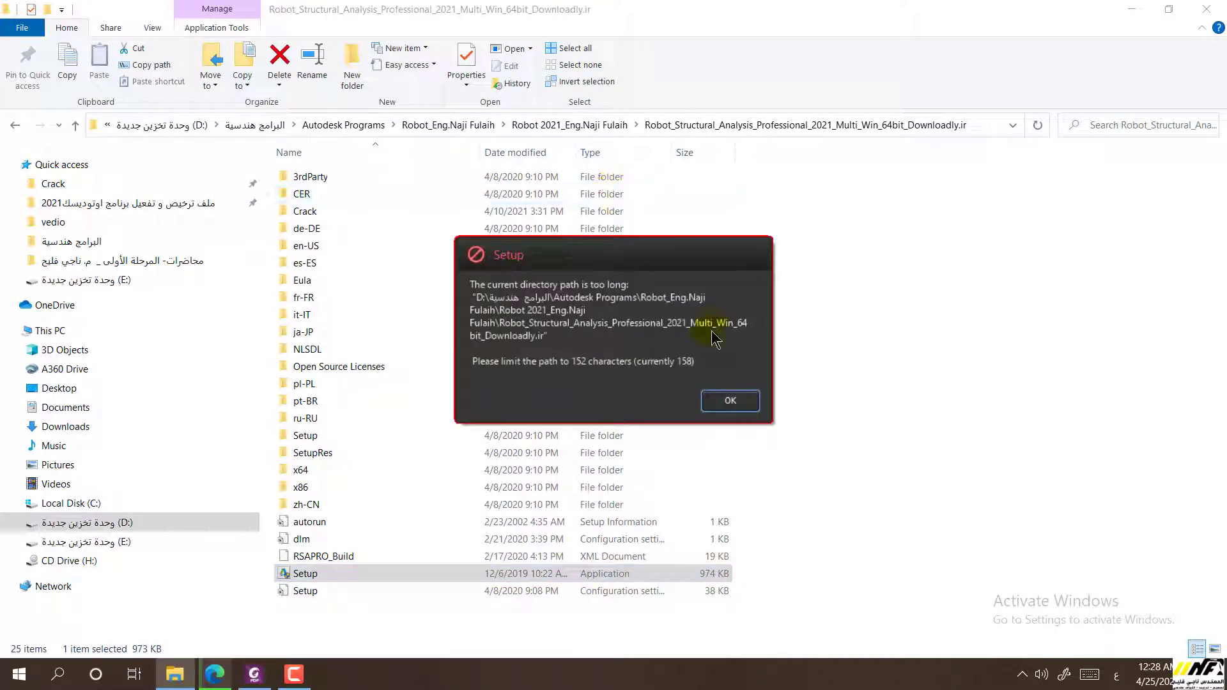
key("Return")
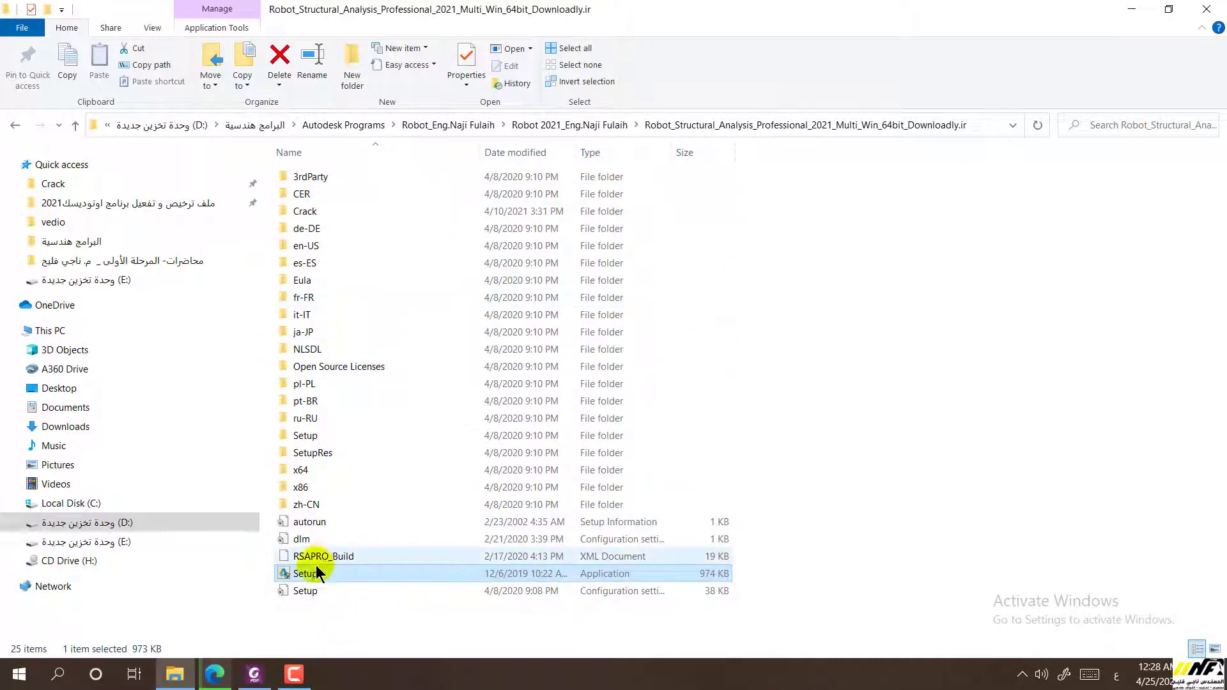
double_click(307, 575)
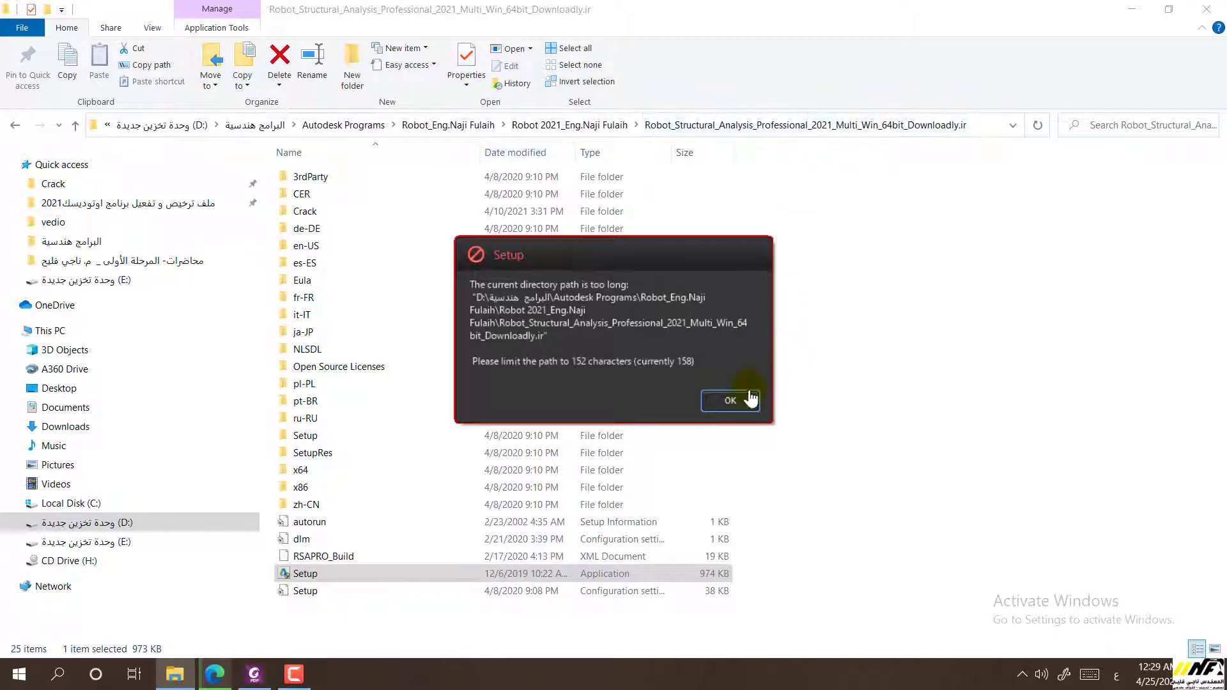
left_click(729, 397)
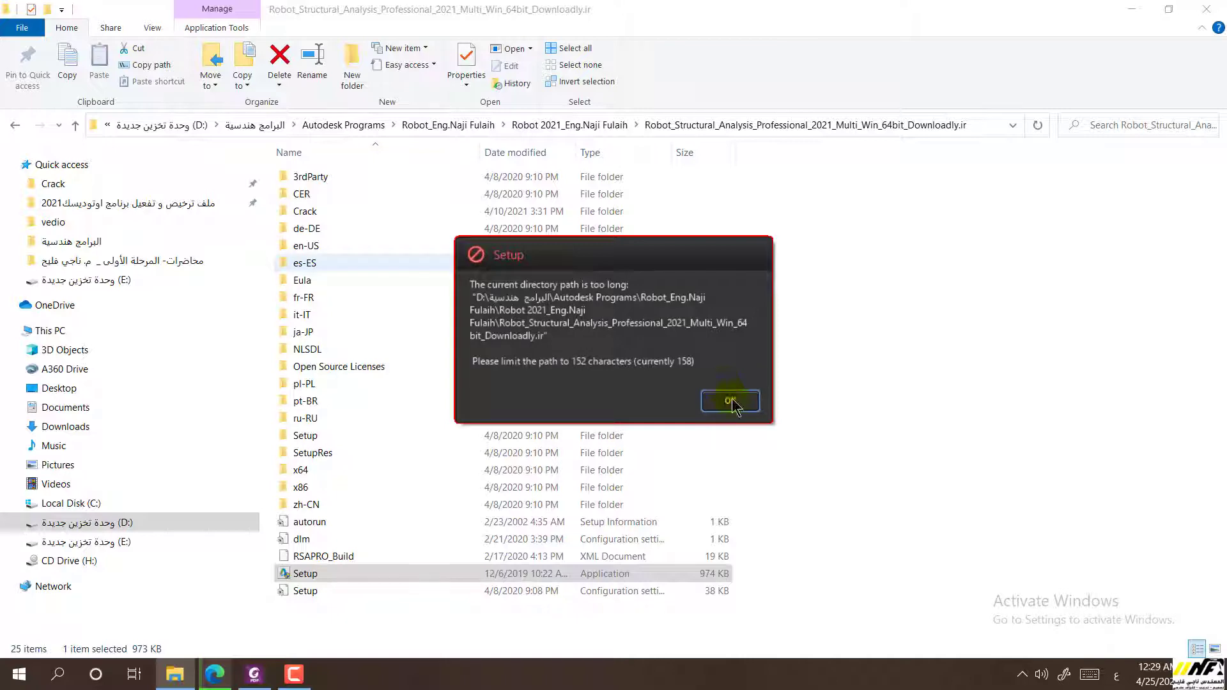
left_click(13, 127)
Copy the Robot Structural Analysis folder and paste it into Desktop\New folder (2)
right_click(361, 186)
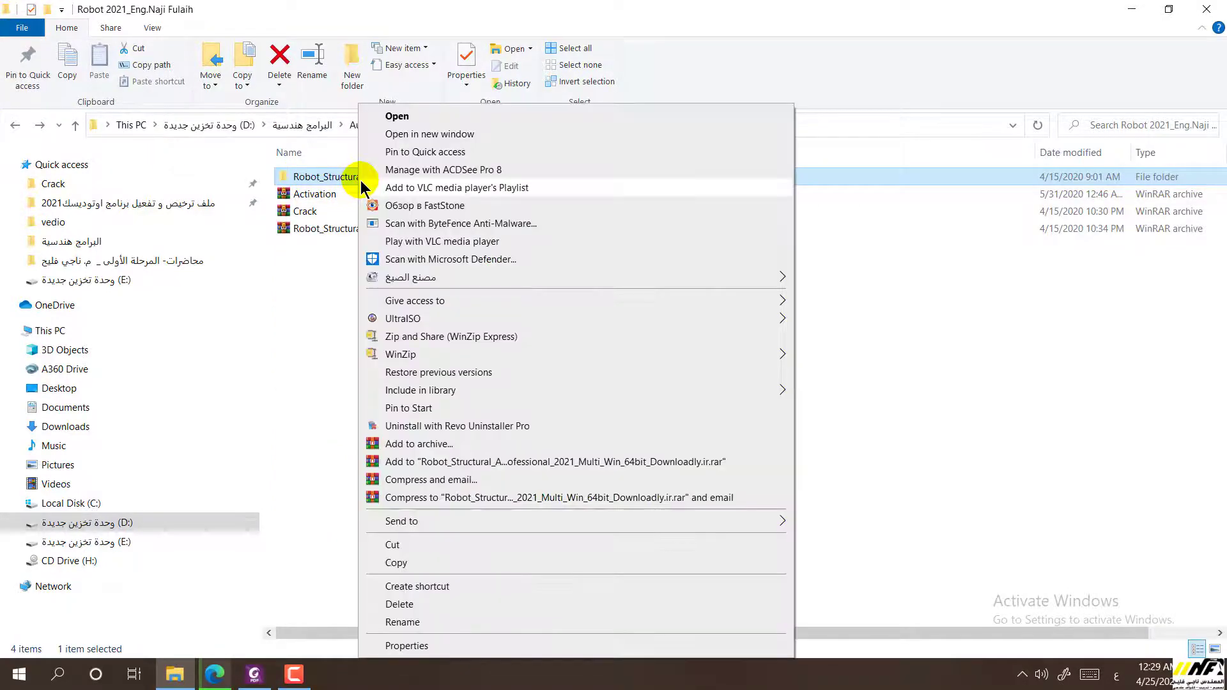
left_click(413, 563)
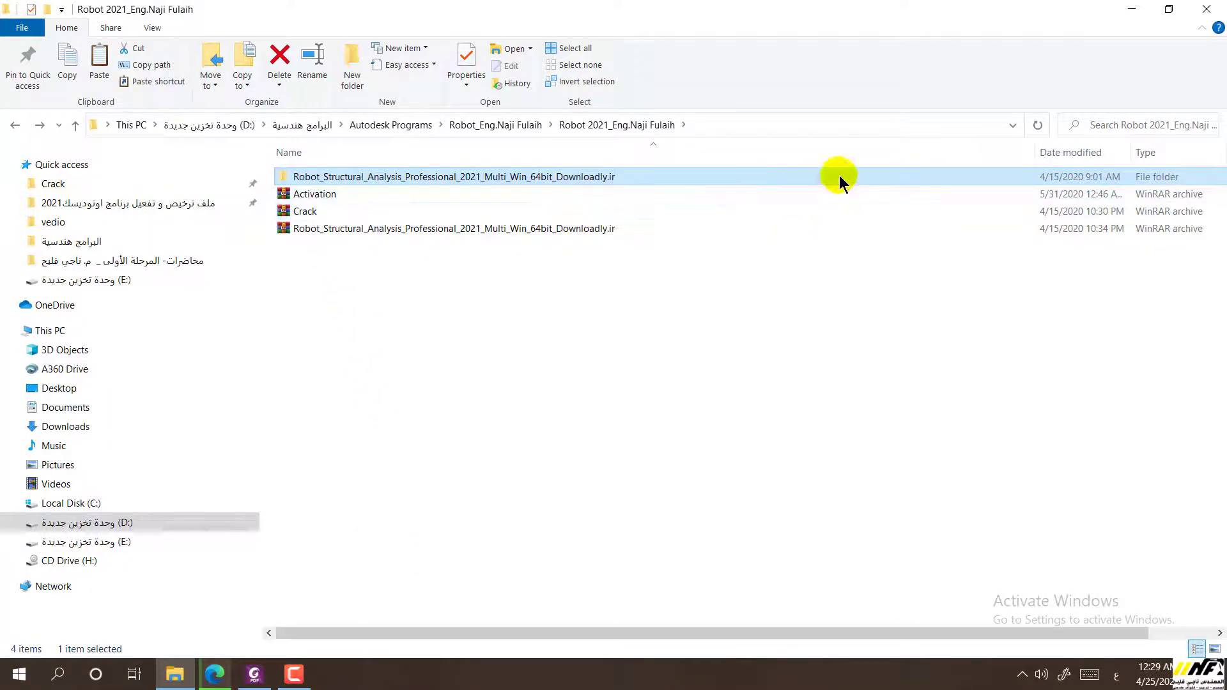
left_click(1132, 9)
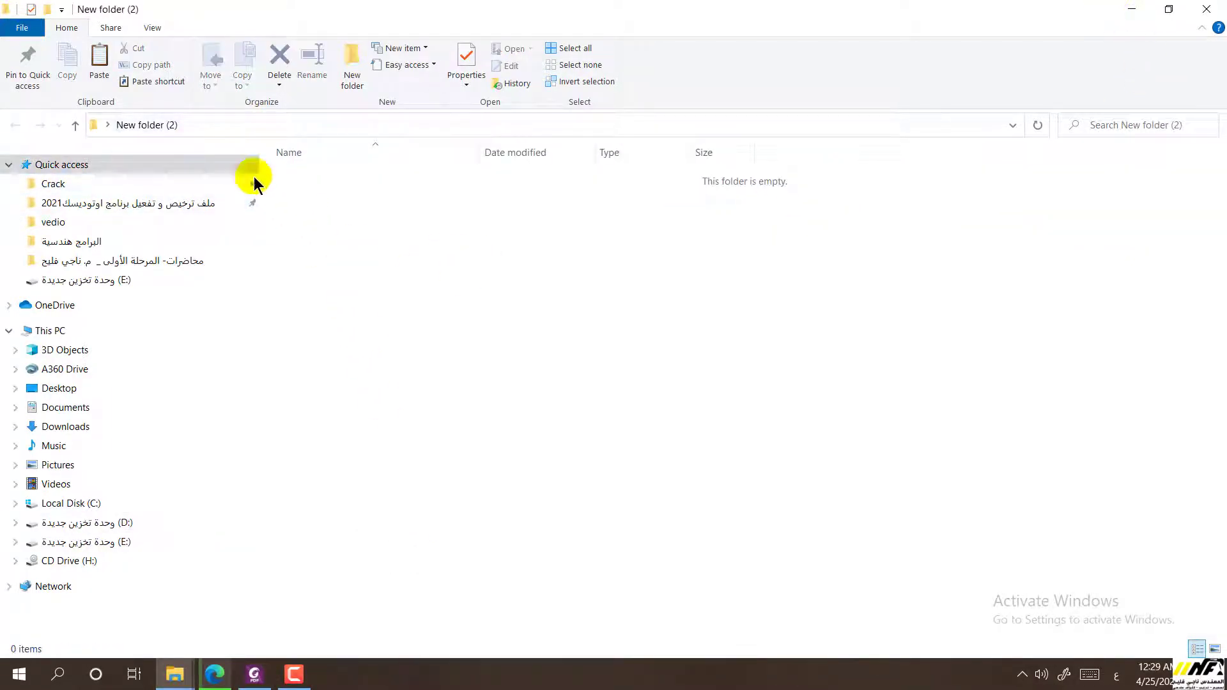
right_click(582, 404)
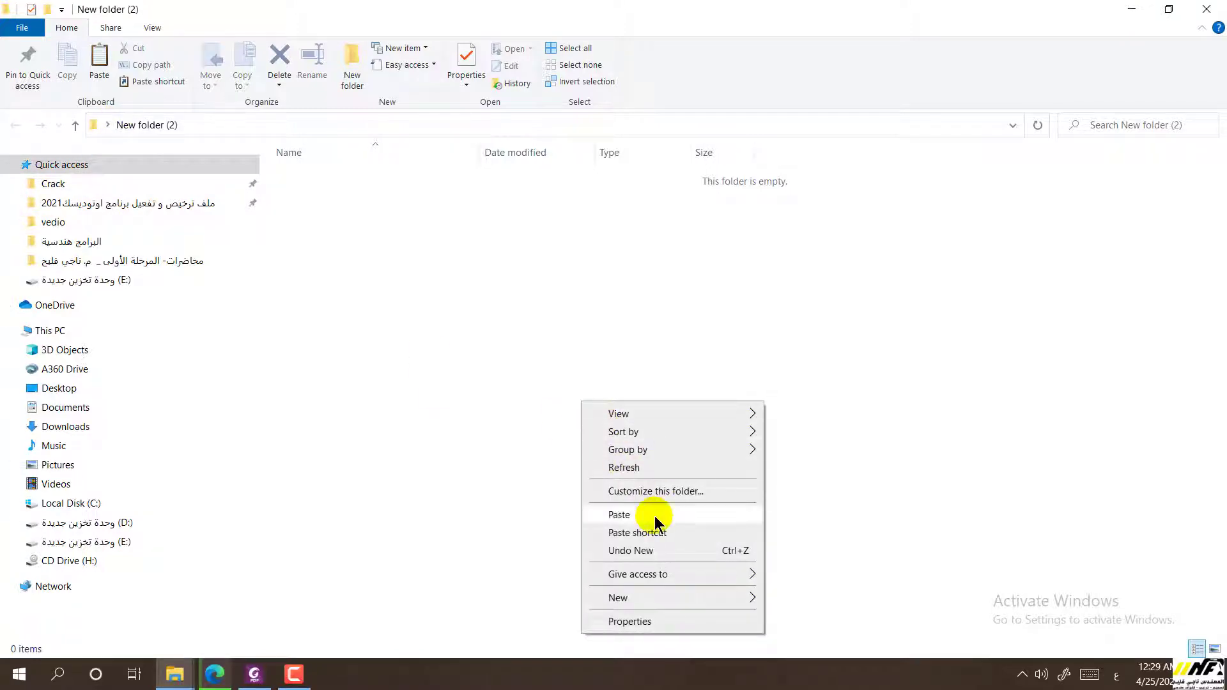
left_click(612, 515)
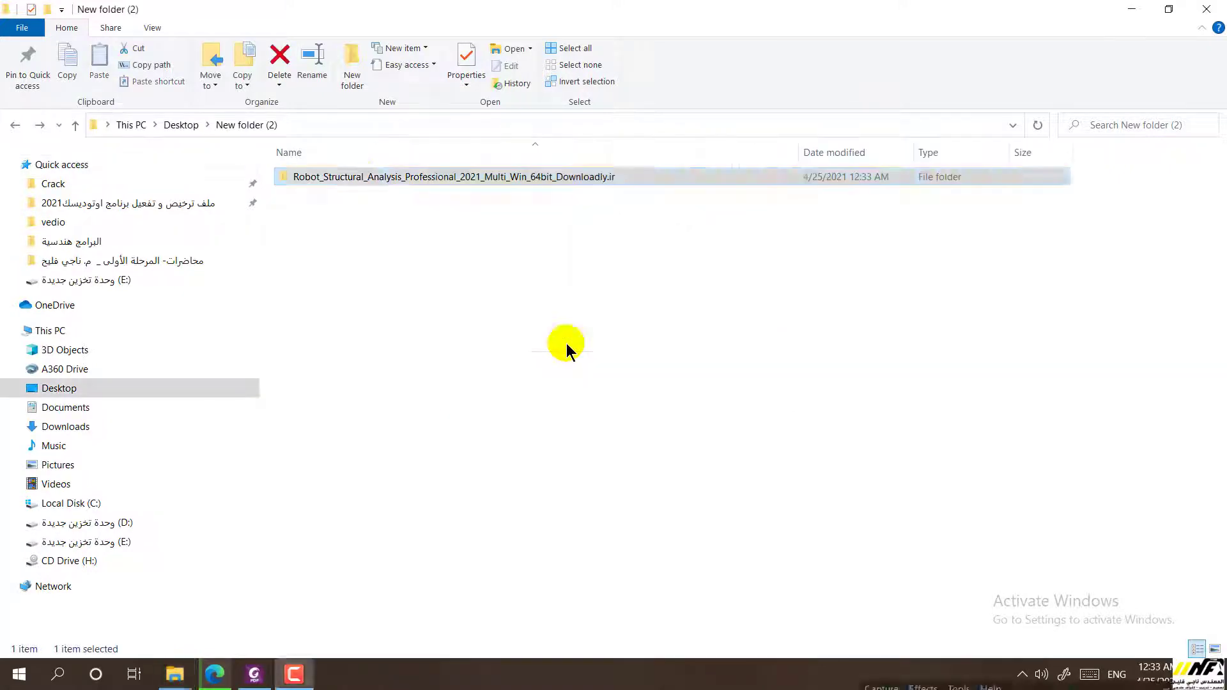
Launch Setup from the copied Robot folder and choose to install on this computer
double_click(358, 179)
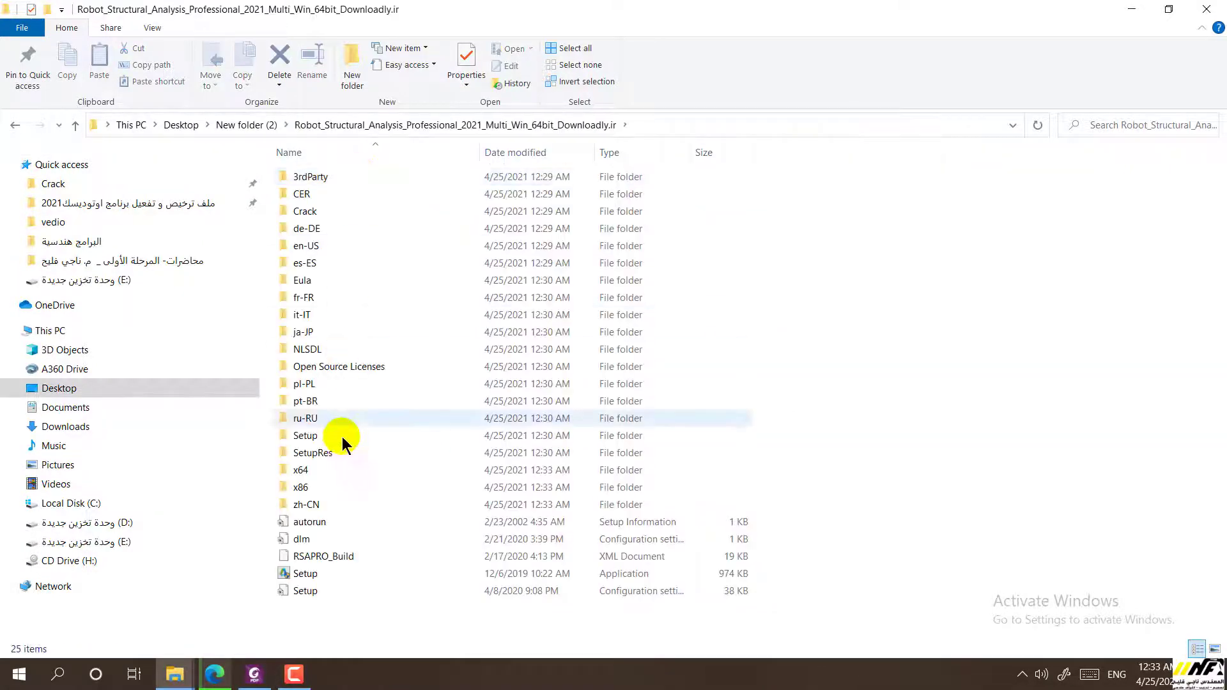
left_click(319, 578)
double_click(319, 579)
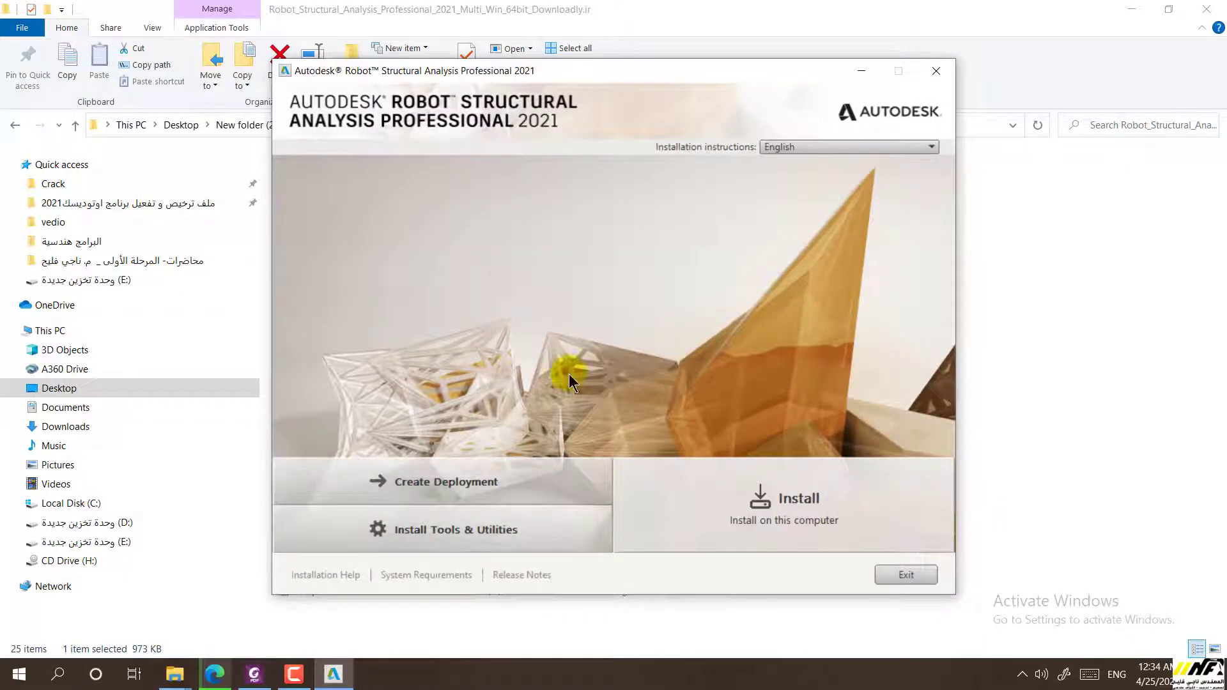
left_click(801, 502)
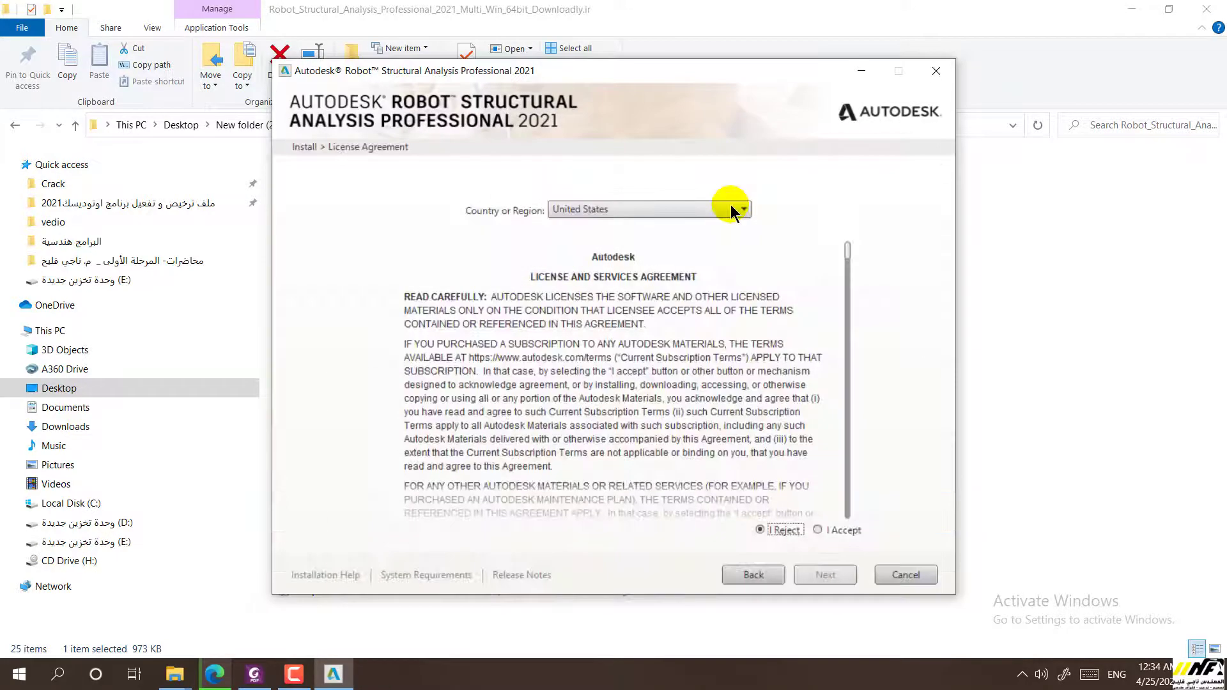
Keep United States as the region, accept the license agreement, and continue
left_click(620, 208)
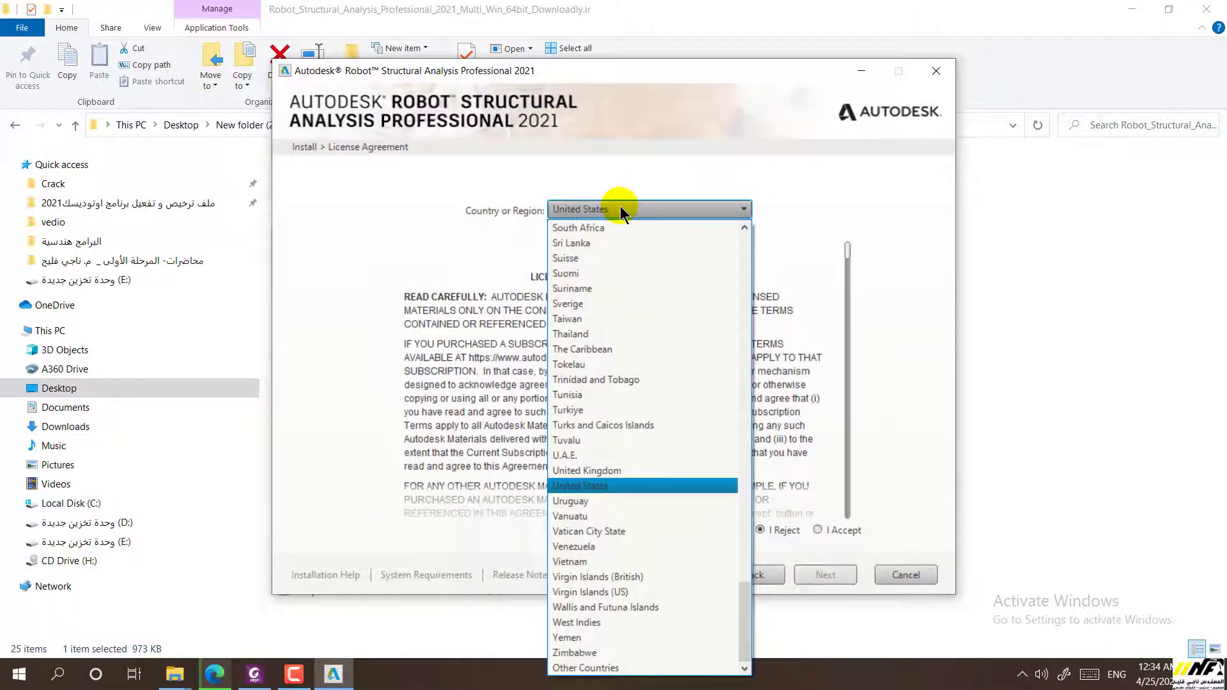
left_click(612, 492)
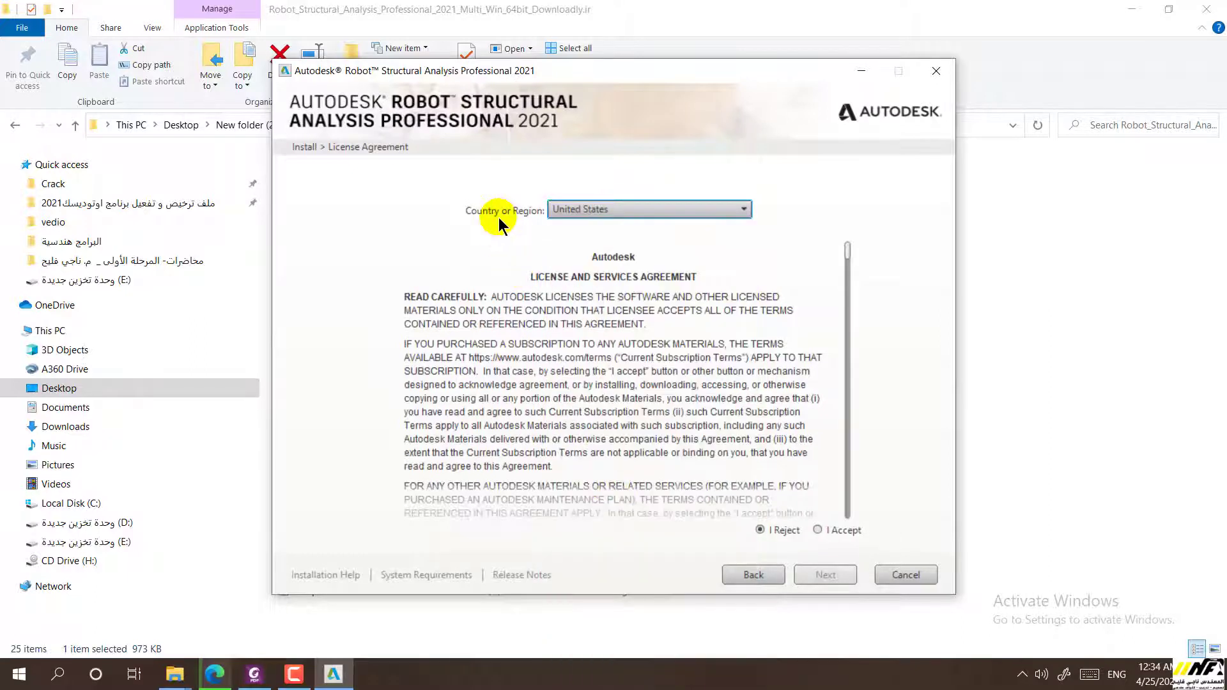
left_click(599, 209)
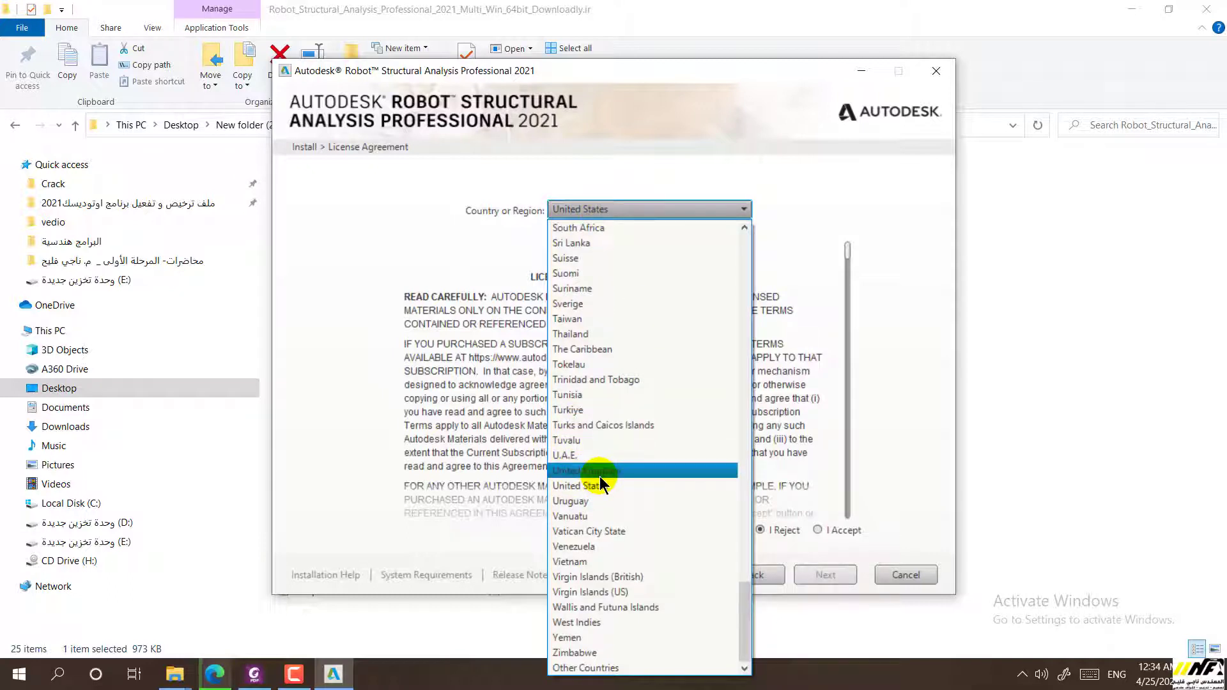
left_click(611, 207)
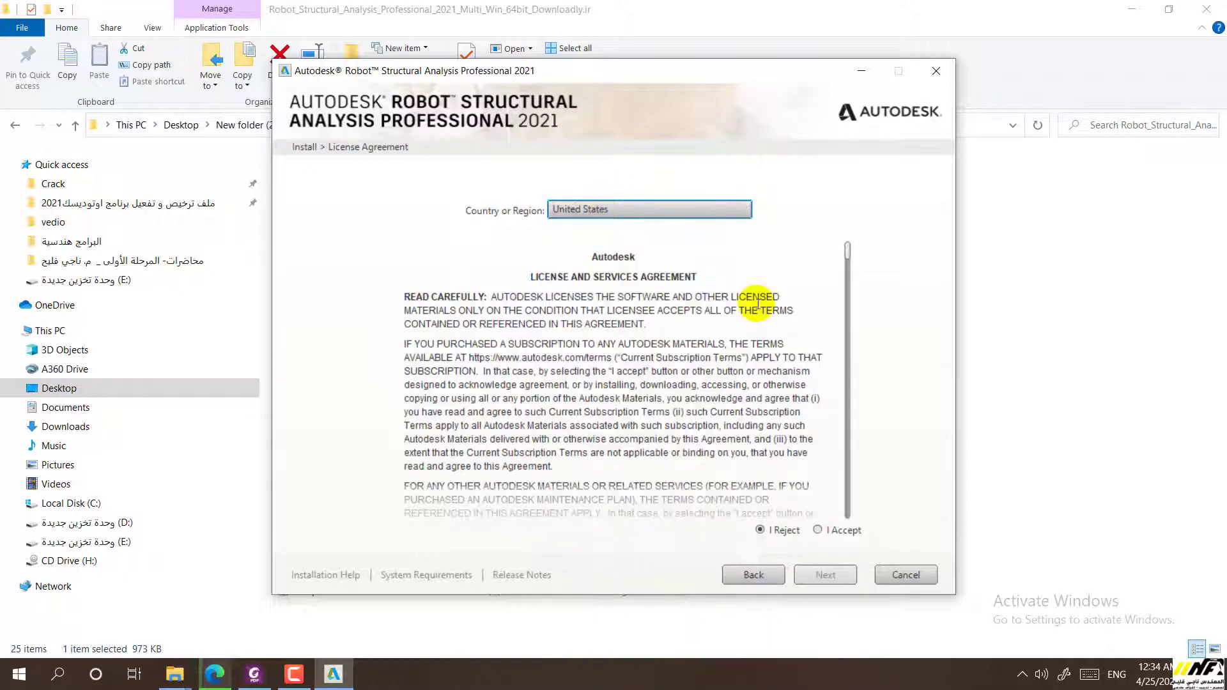
left_click(845, 536)
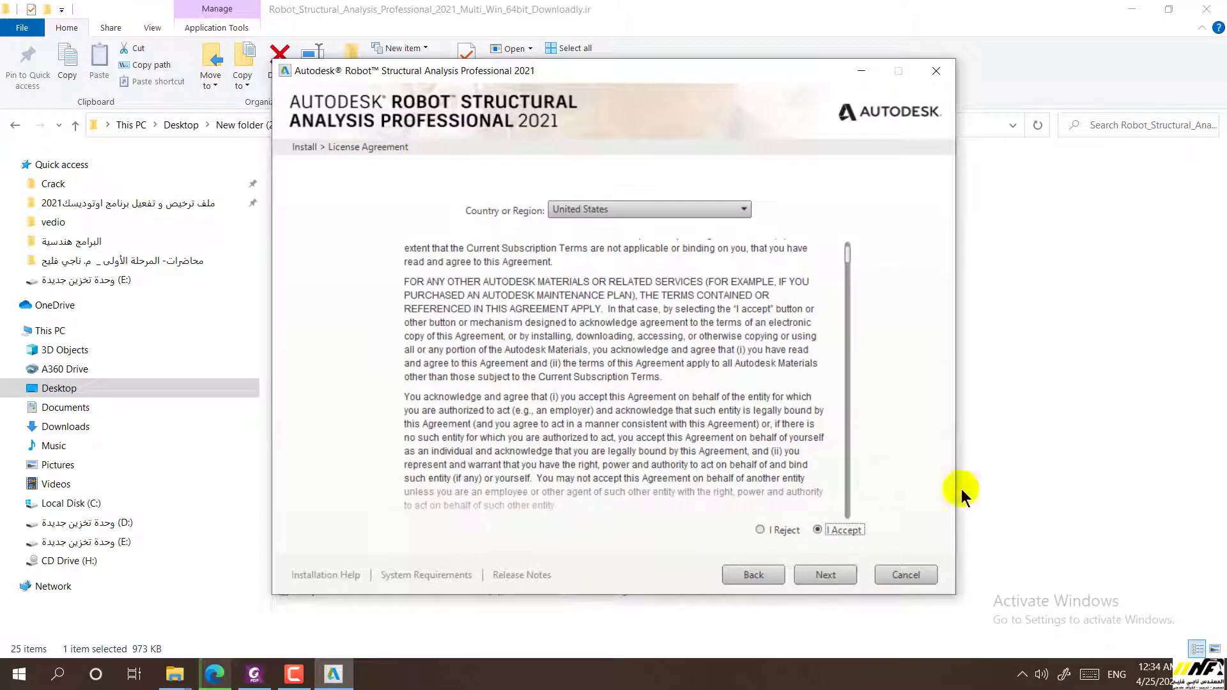
left_click(828, 577)
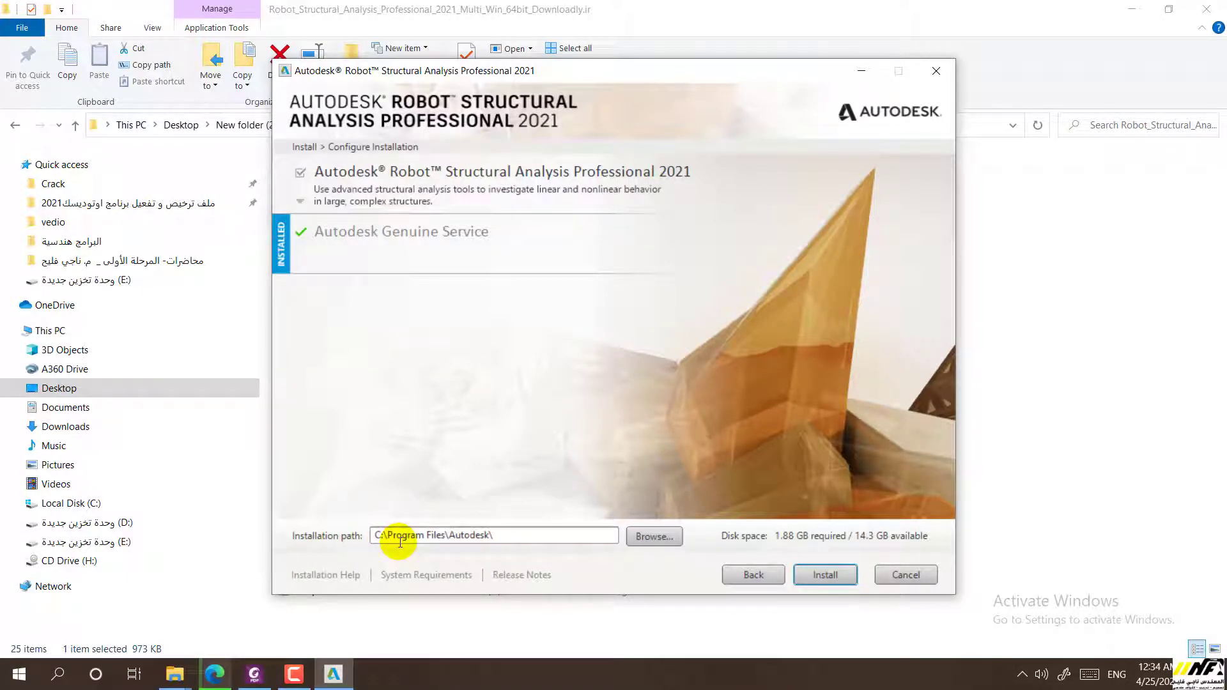
Keep the installation path C:\Program Files\Autodesk\ unchanged and start installing
left_click(649, 543)
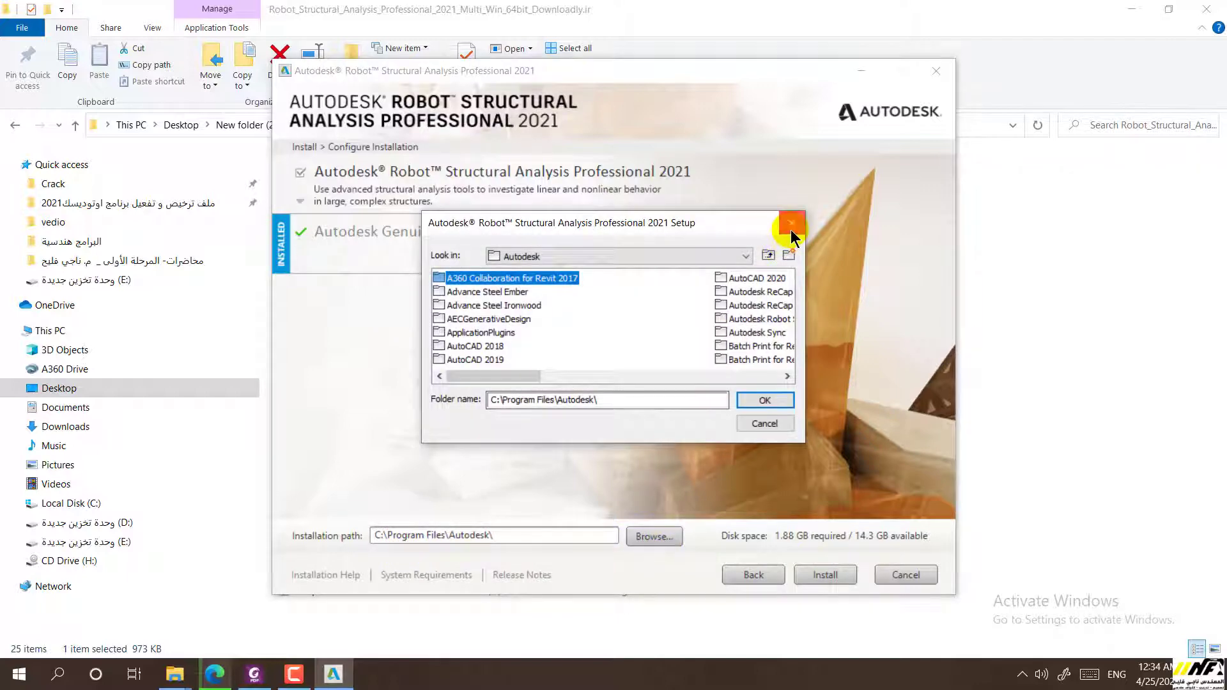
left_click(792, 226)
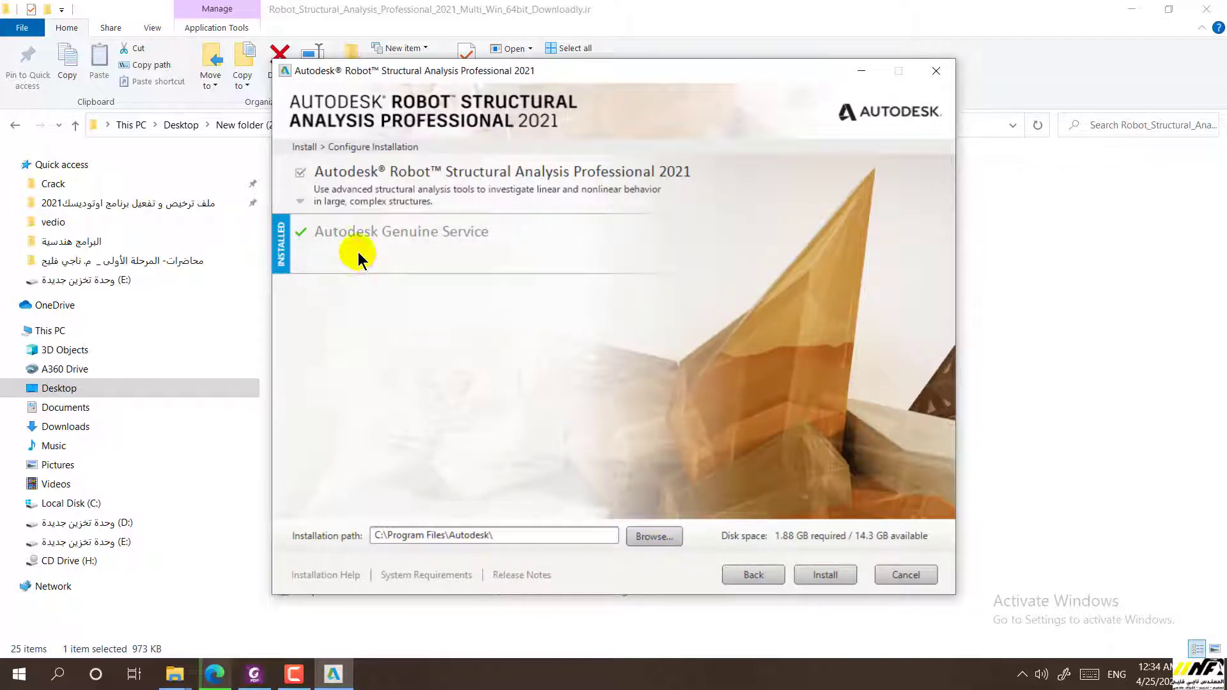
left_click(381, 536)
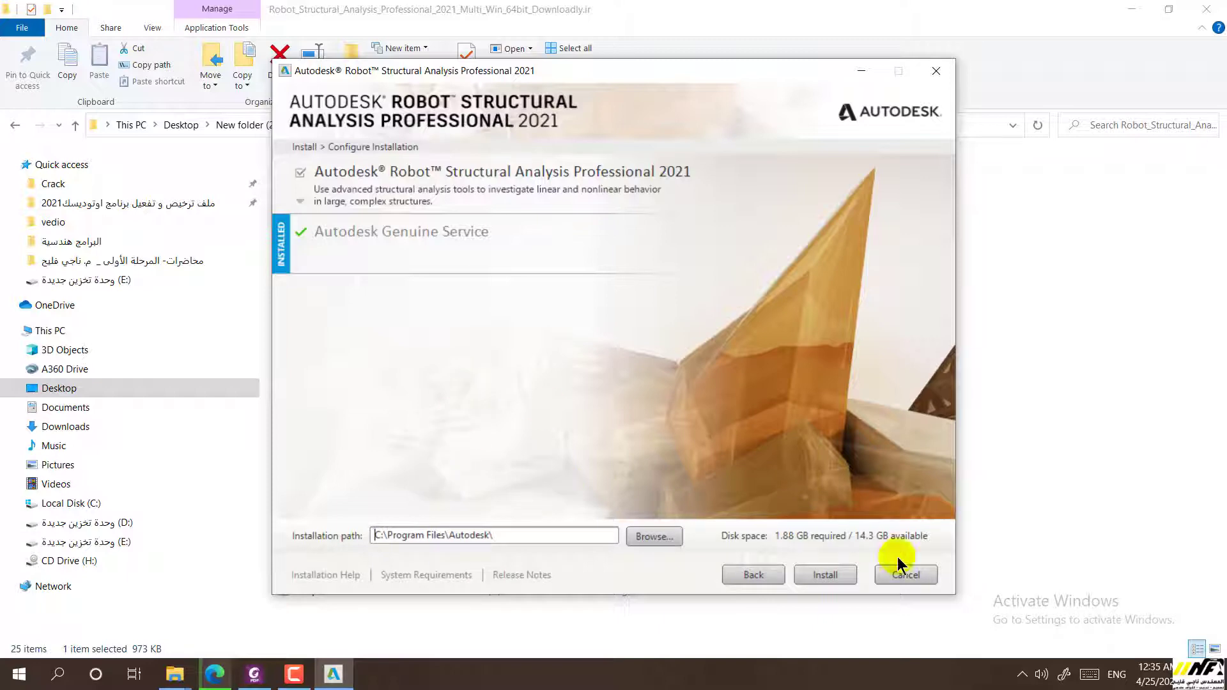
left_click(835, 579)
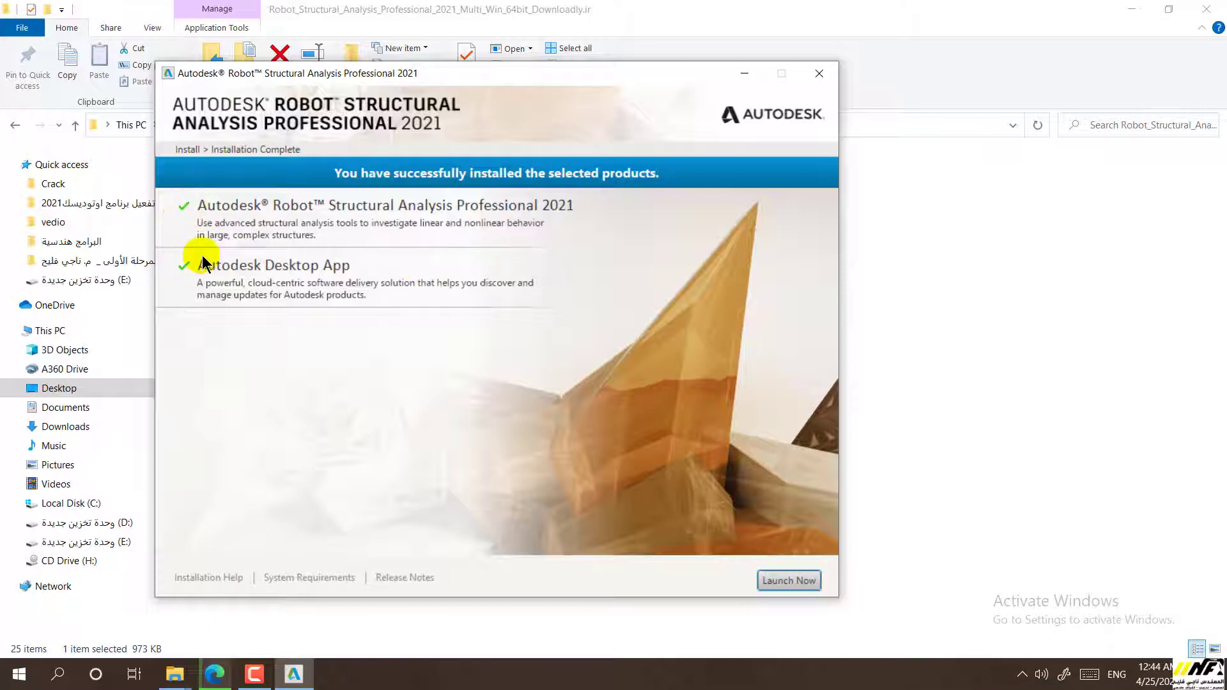
Wait for the installation to reach the Installation Complete page
left_click(280, 192)
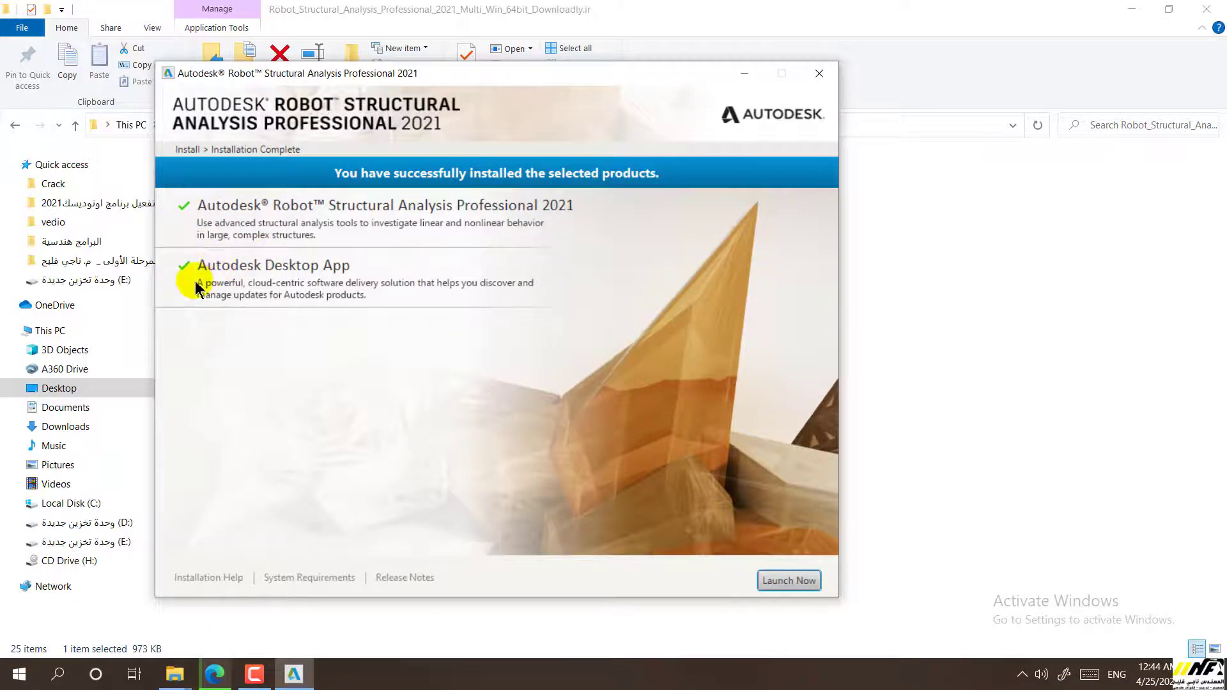
Launch Robot, close the licensing prompts without activating, and move its shortcut onto the desk area
left_click(789, 581)
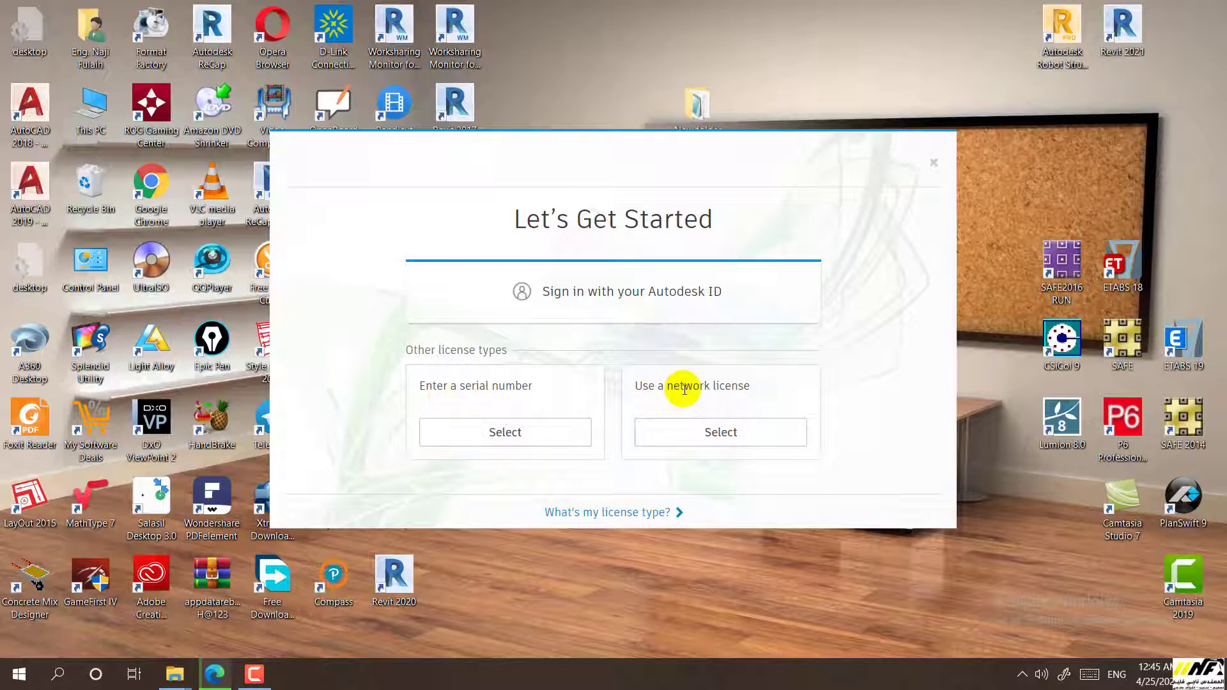
left_click(501, 430)
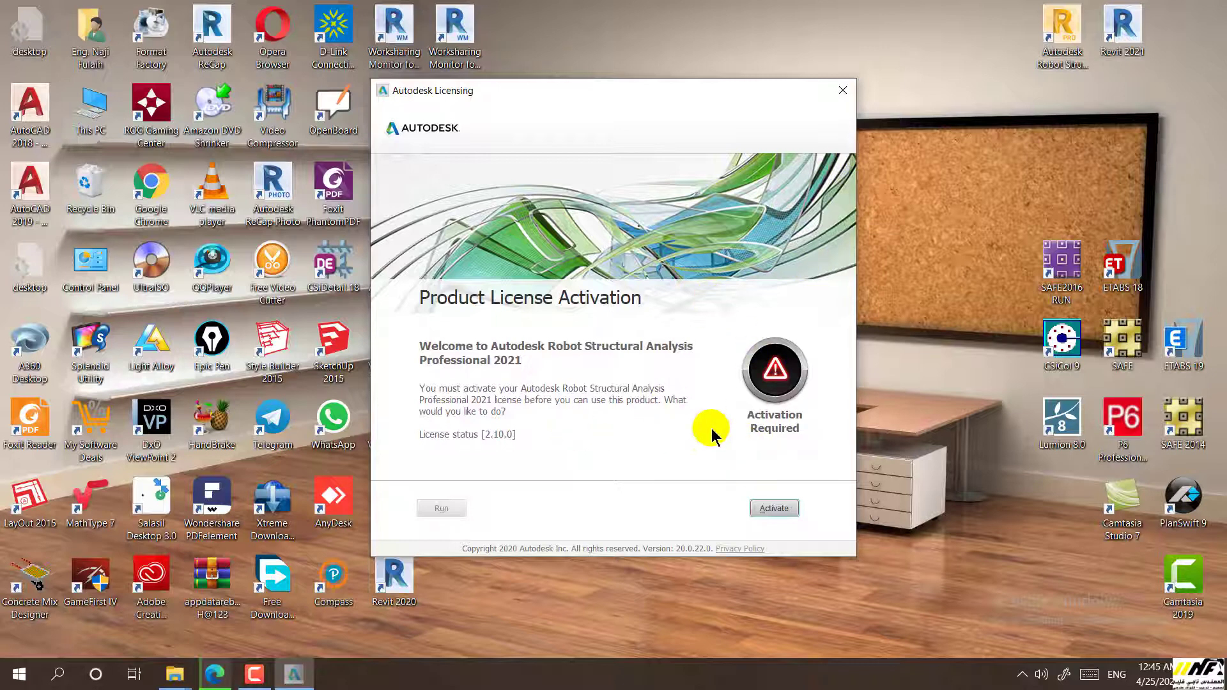
left_click(841, 99)
left_click(455, 323)
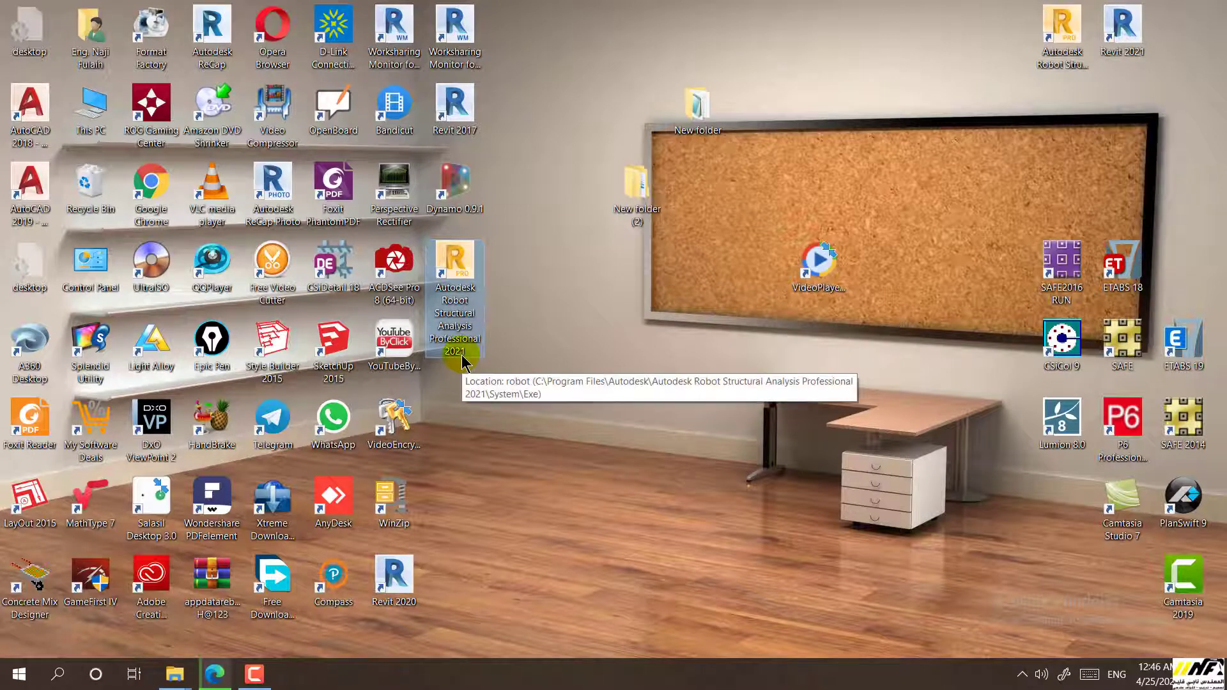
left_click_drag(463, 362, 768, 505)
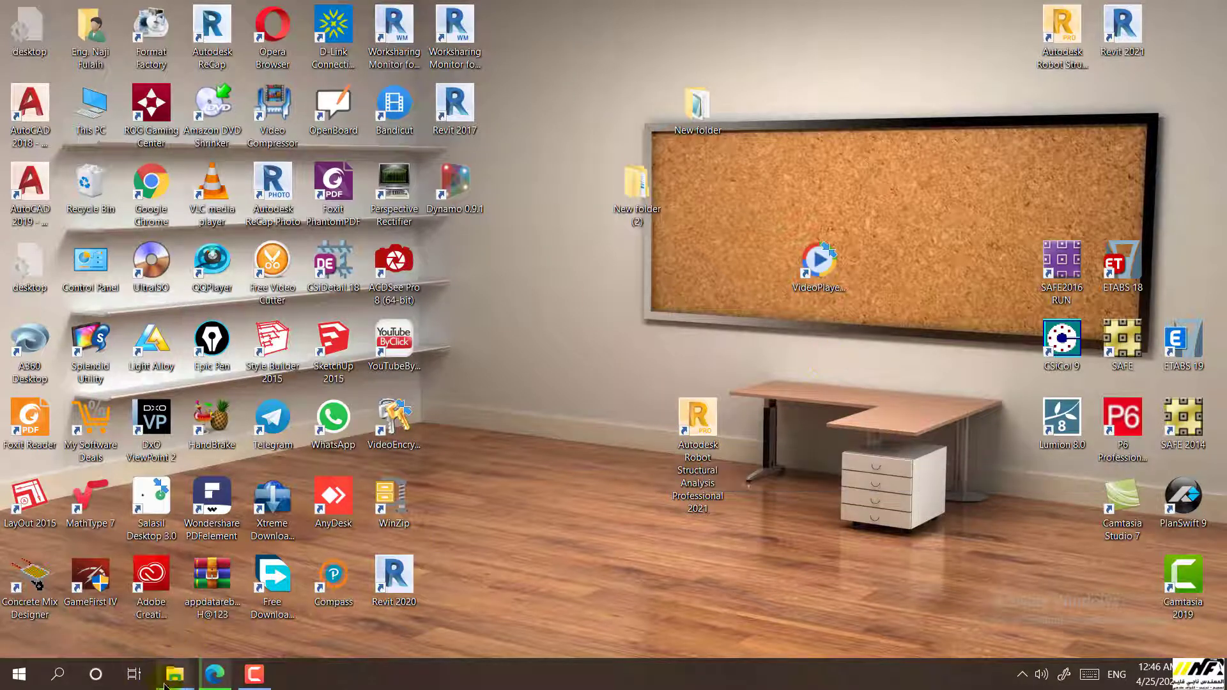
Return to the Robot 2021 folder and try opening the Activation archive
mouse_move(164, 686)
left_click(94, 600)
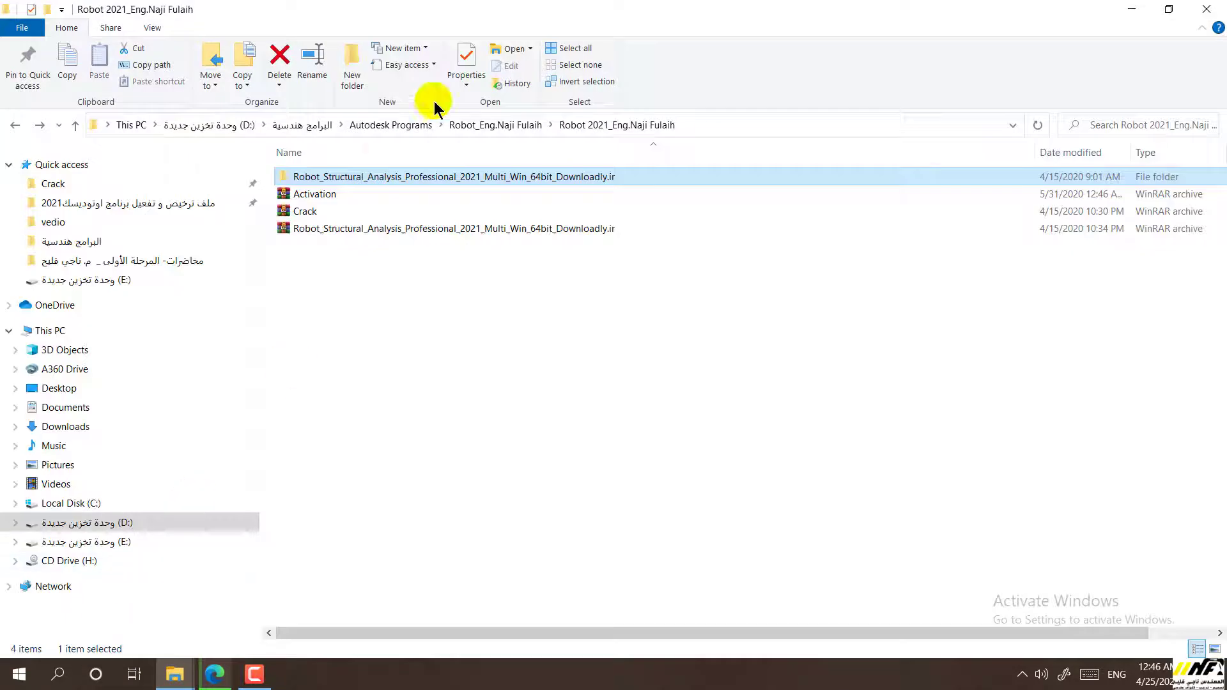
left_click(305, 204)
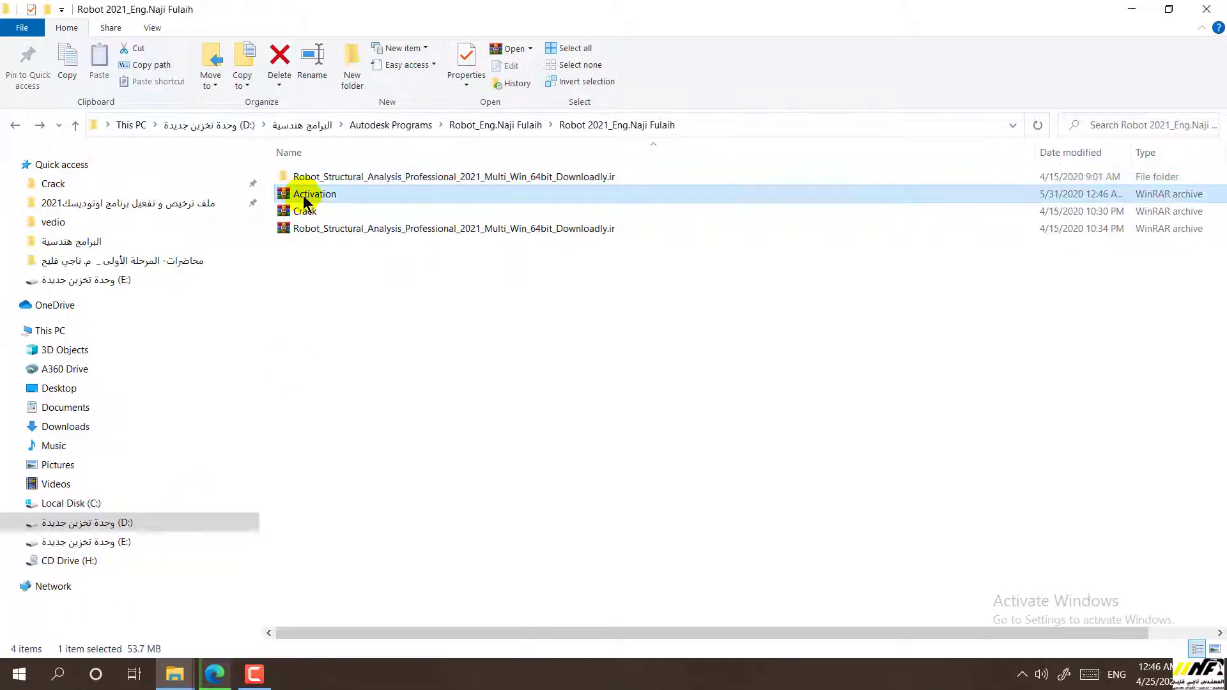
double_click(300, 193)
right_click(313, 195)
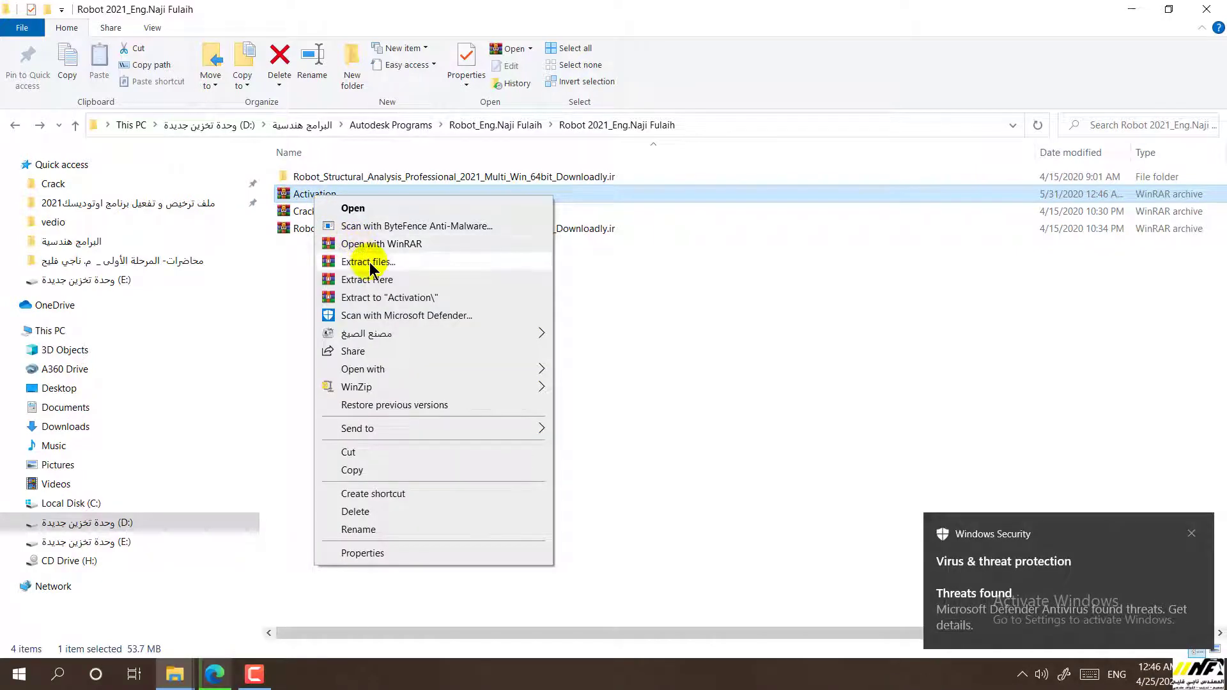
left_click(919, 357)
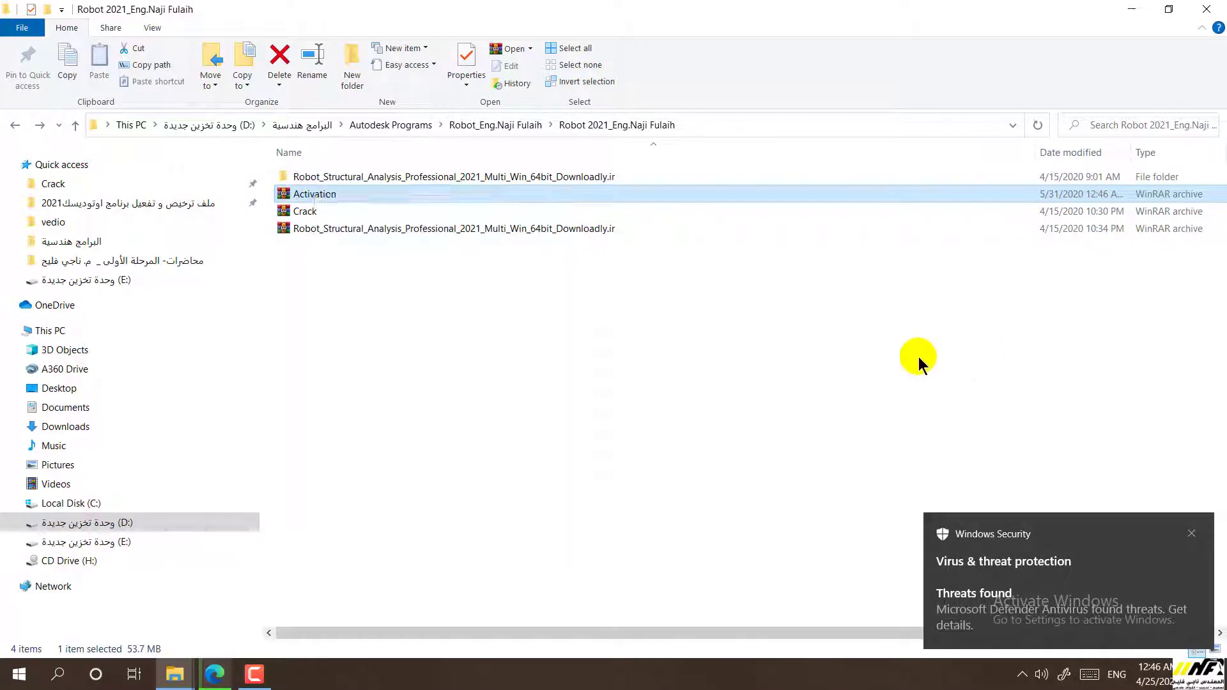
Dismiss the Windows Security threat-found notifications
left_click(1192, 534)
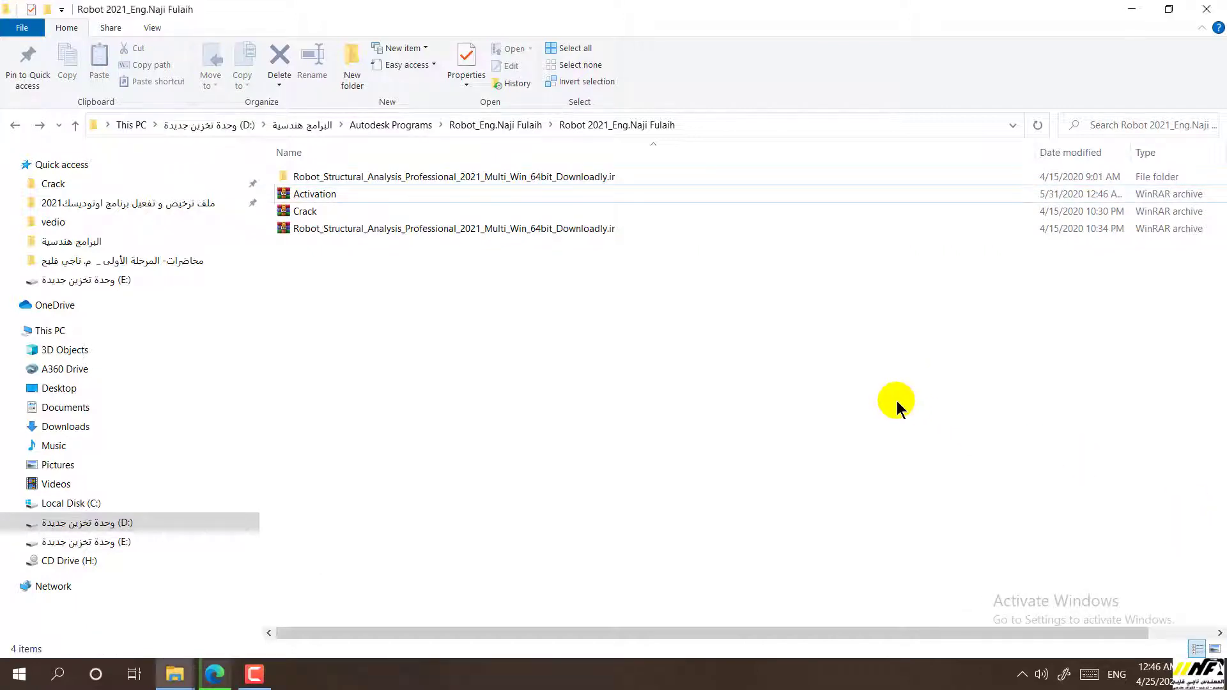
left_click(1023, 675)
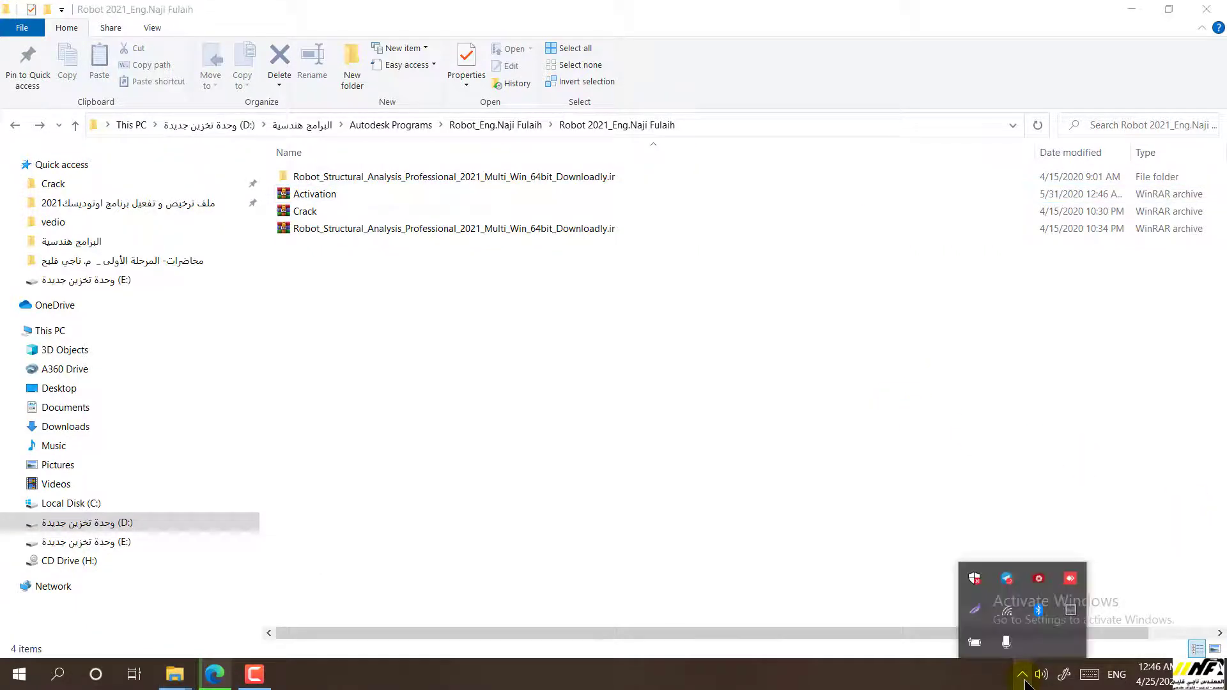
left_click(901, 684)
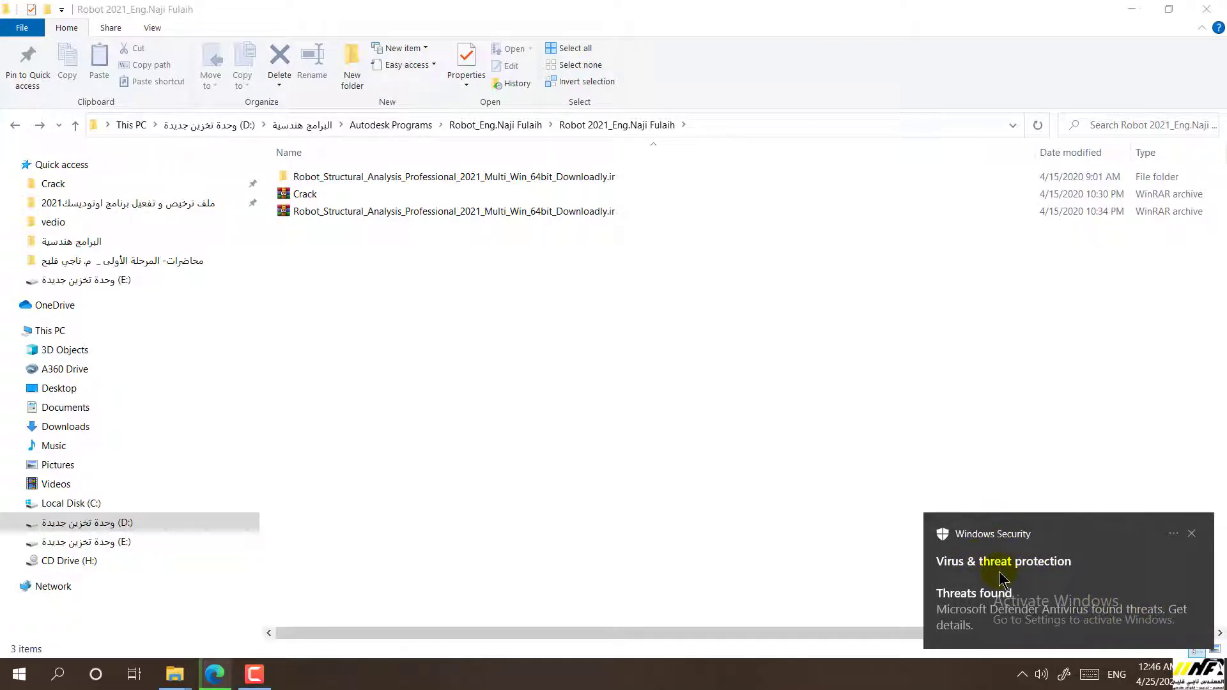
left_click(1192, 535)
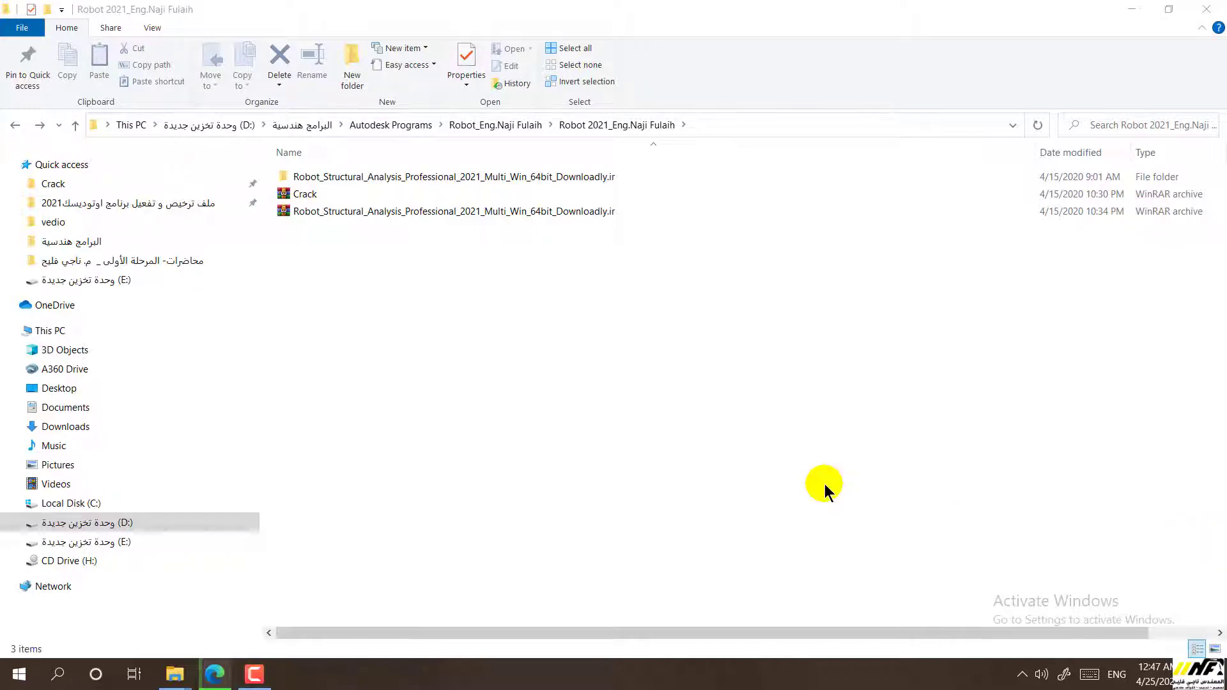
Disconnect the PC from its Wi-Fi network
left_click(1022, 681)
left_click(1015, 625)
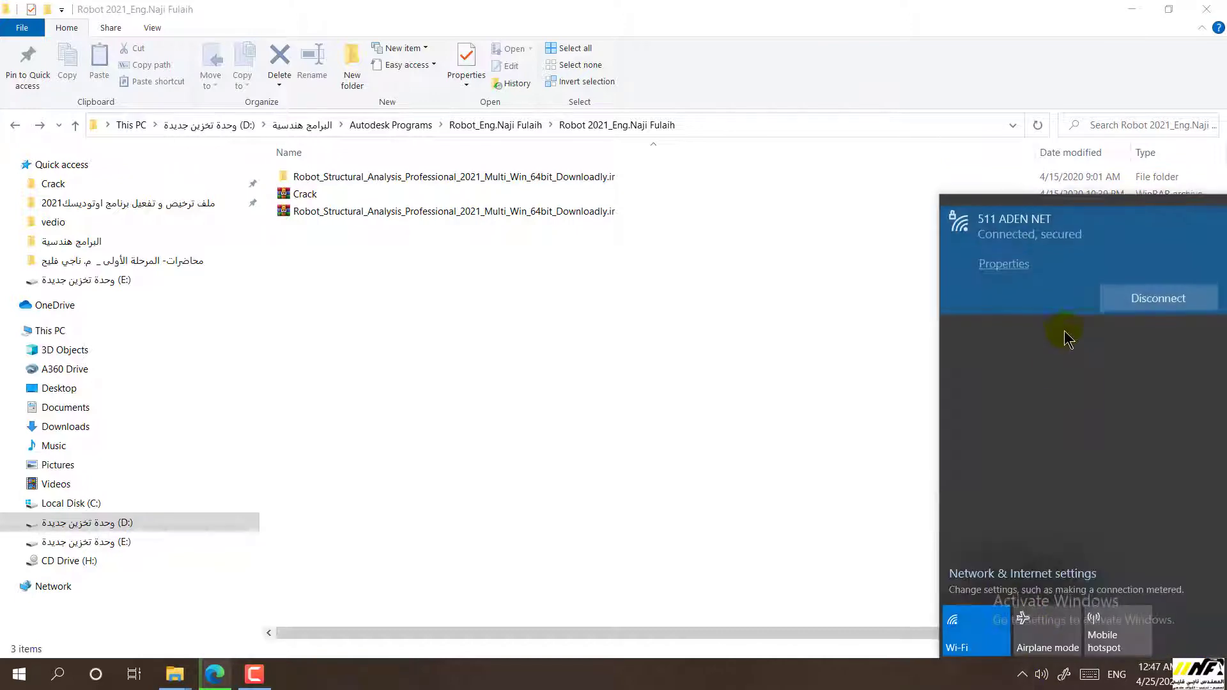
left_click(1131, 297)
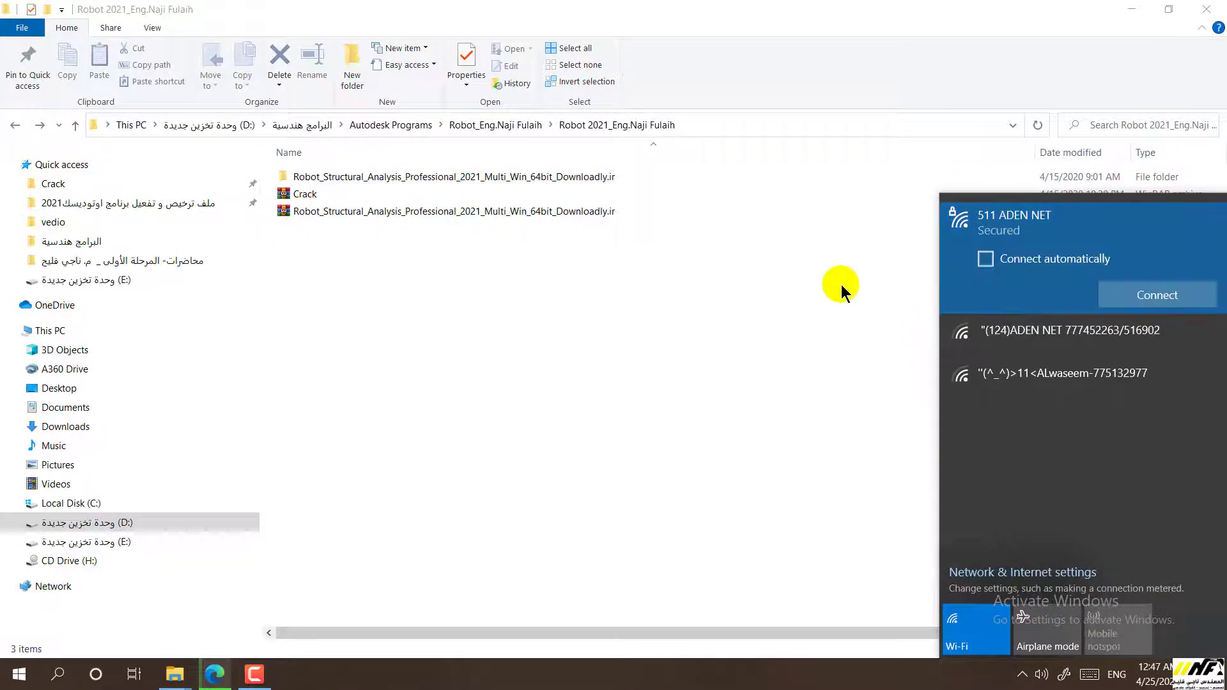
left_click(842, 285)
Go to Settings > Update & Security > Windows Security and switch real-time protection off
left_click(18, 674)
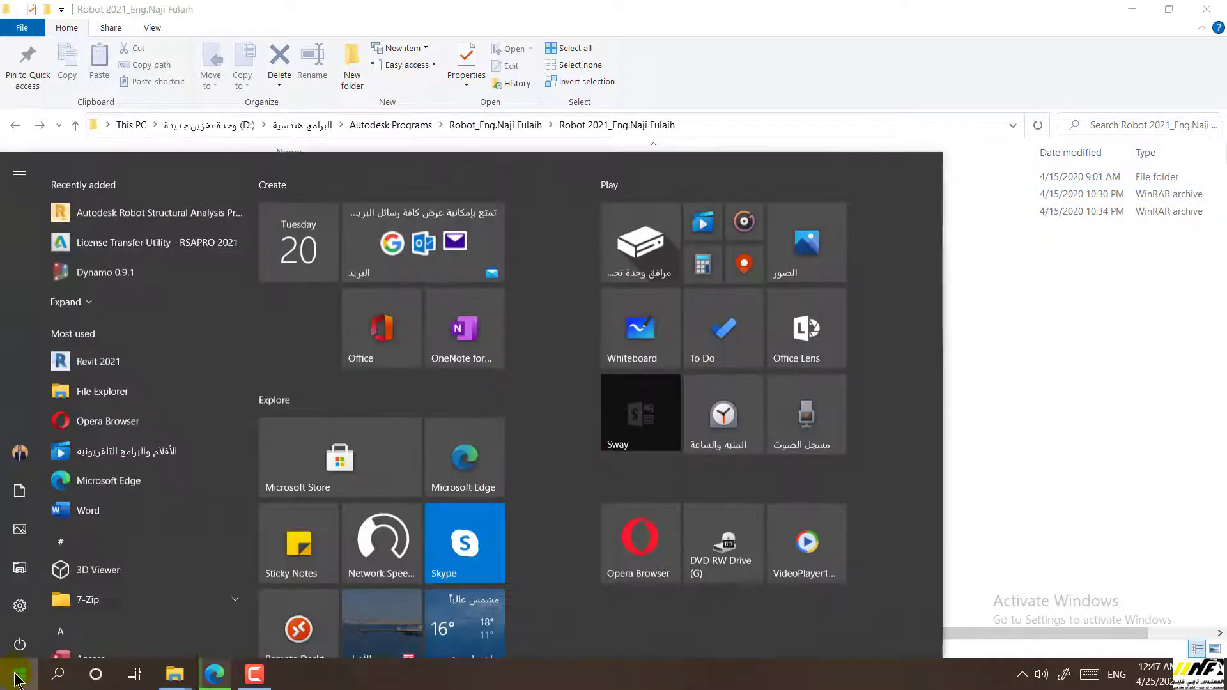
left_click(18, 603)
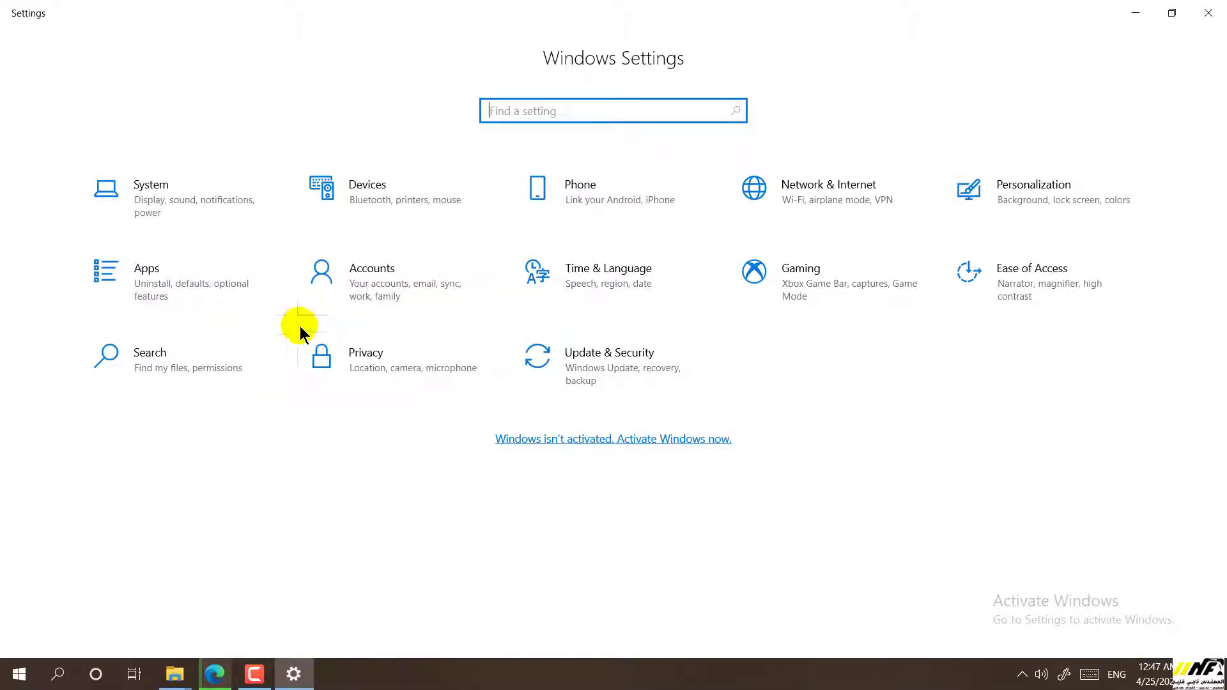
left_click(628, 409)
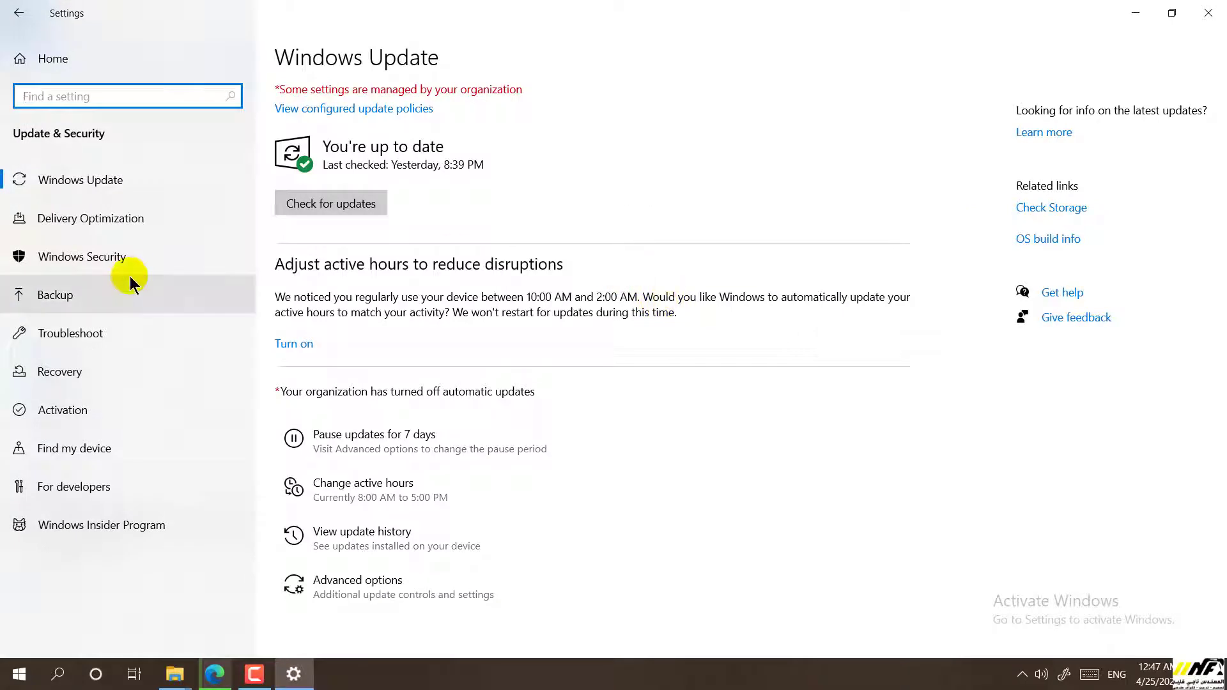
left_click(77, 266)
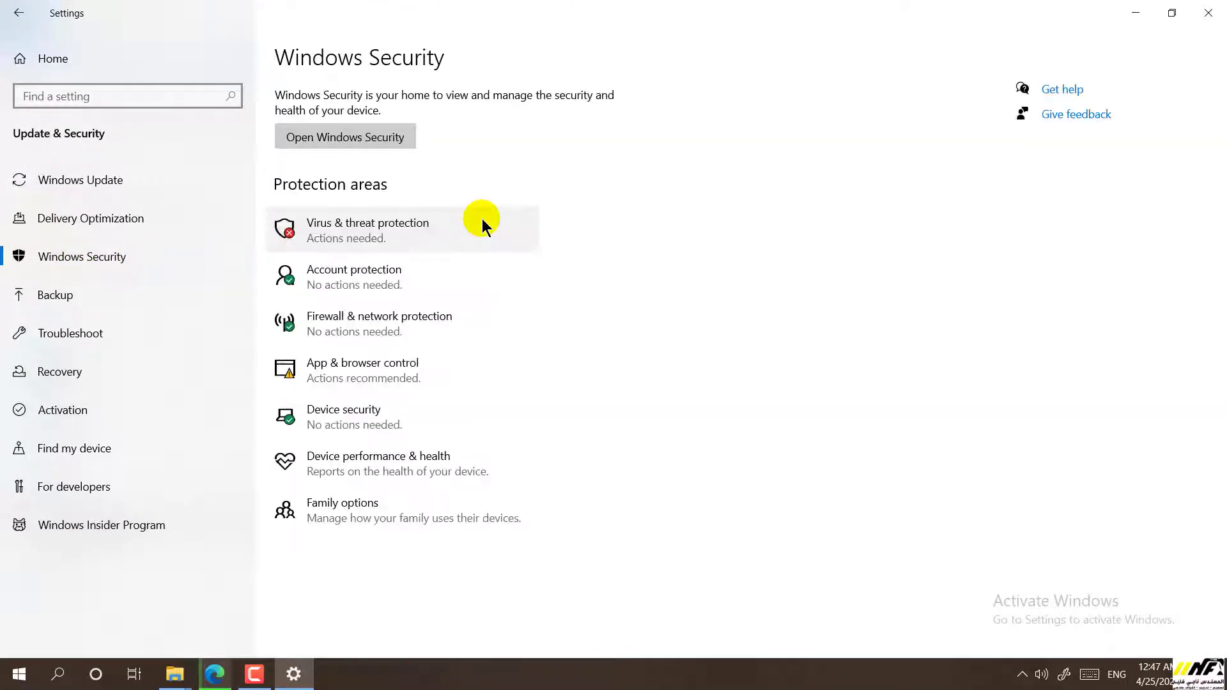
left_click(337, 242)
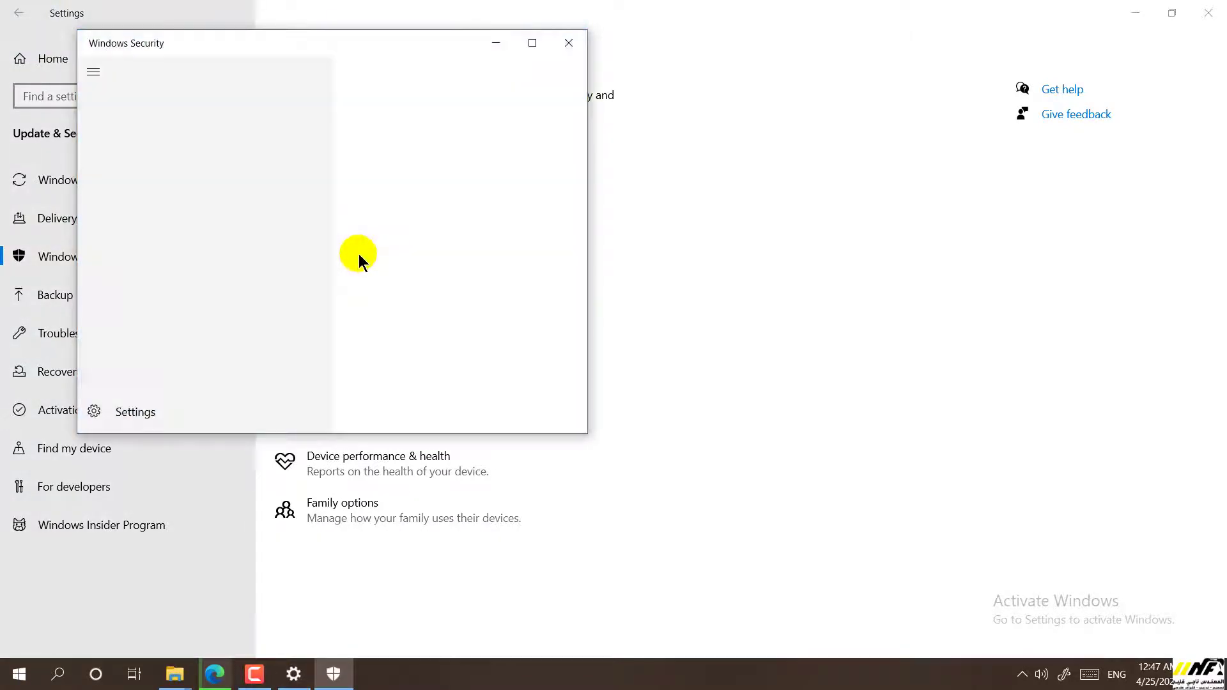
scroll(349, 257, "down", 3)
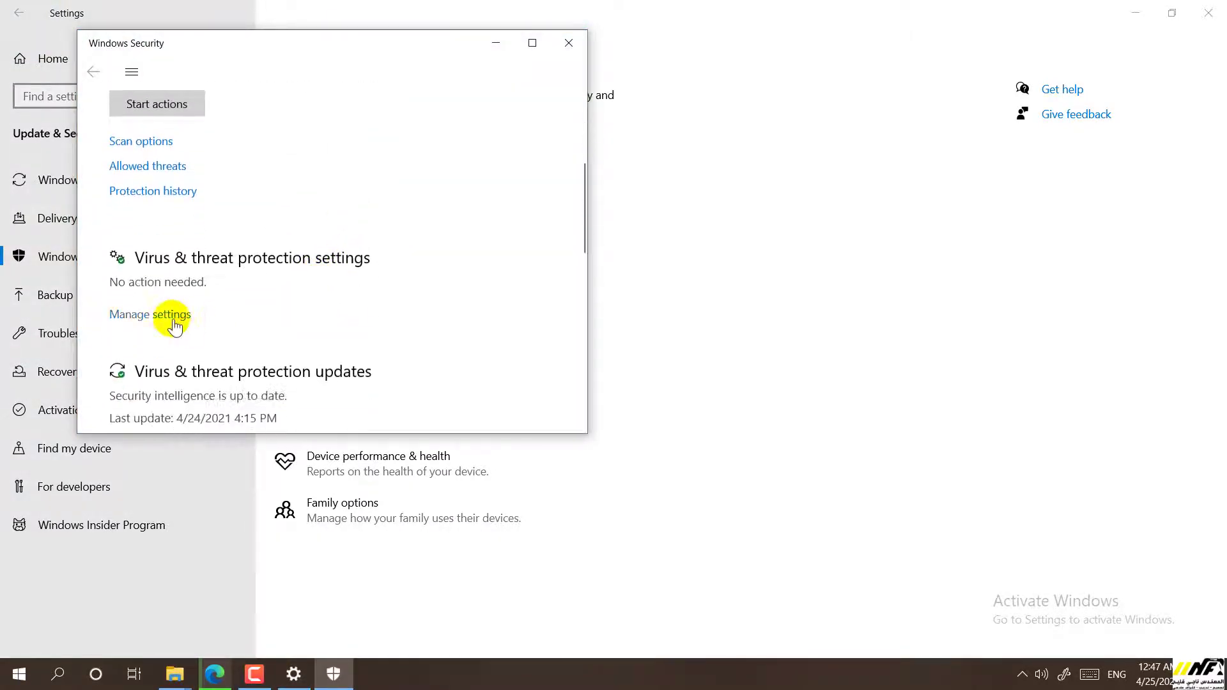
left_click(172, 317)
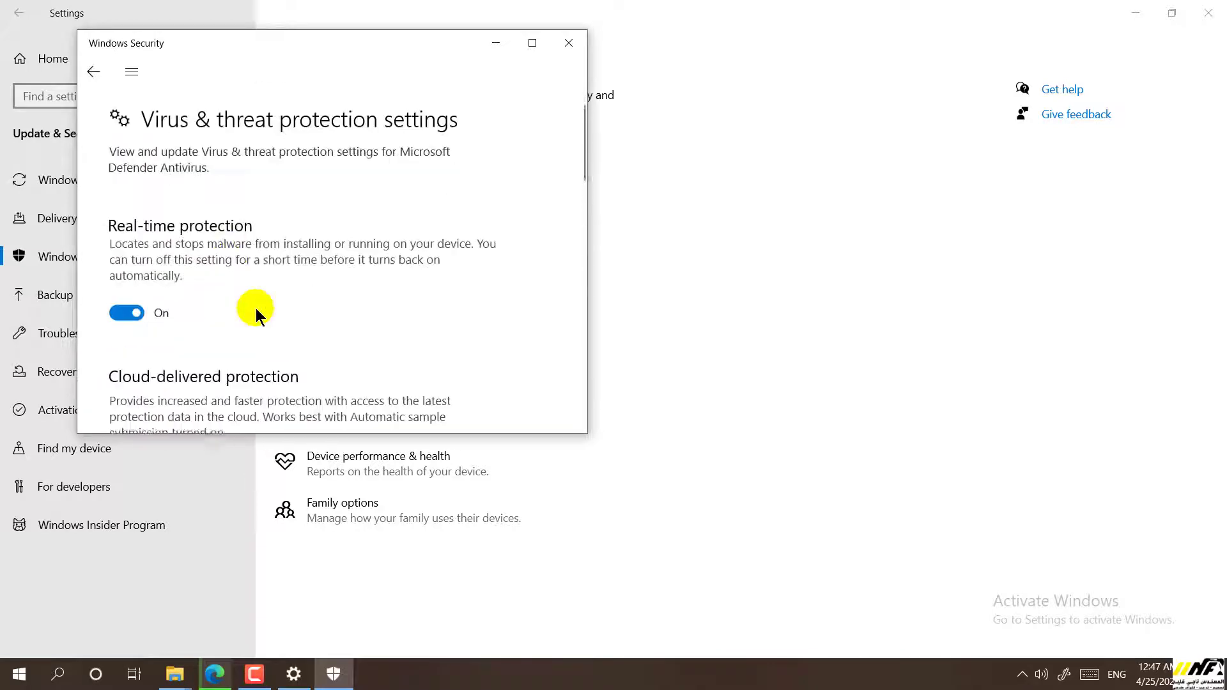
left_click(128, 310)
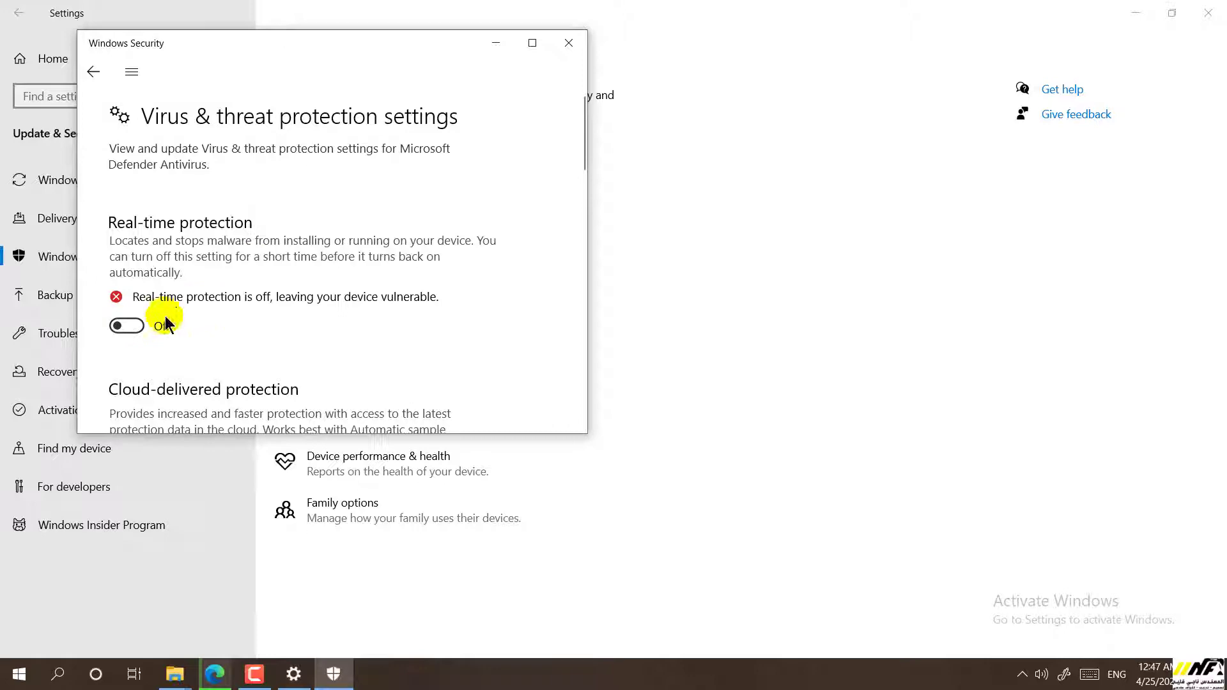
scroll(132, 335, "down", 3)
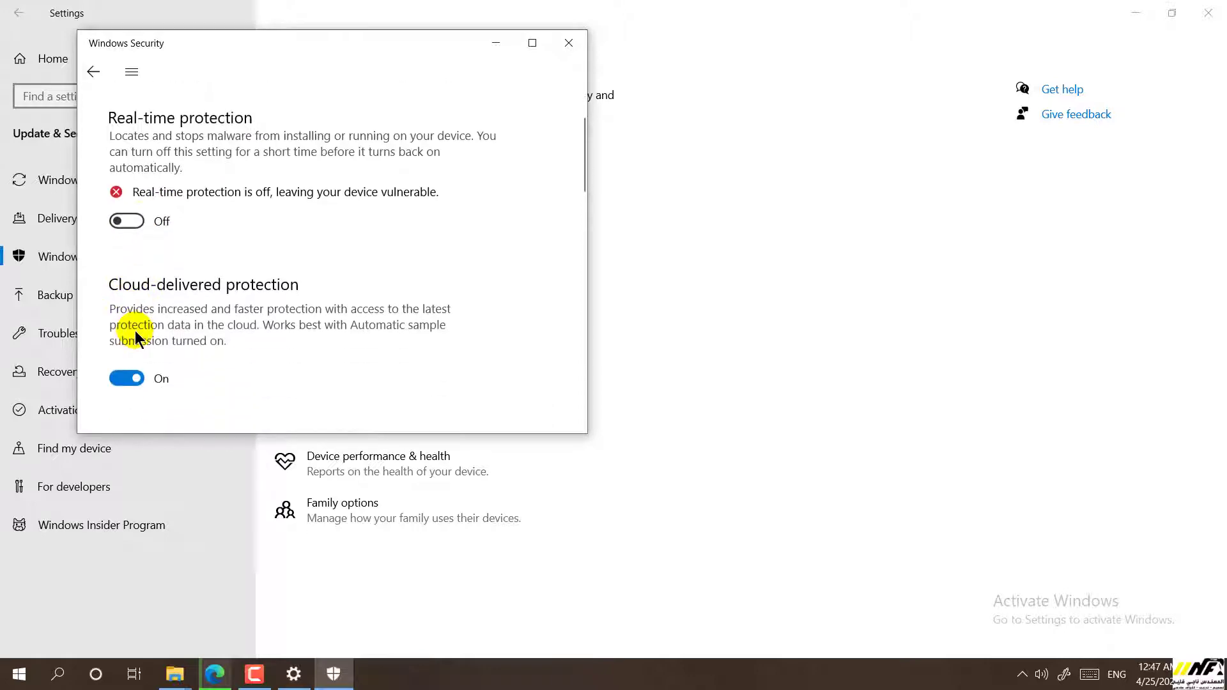
scroll(138, 341, "up", 3)
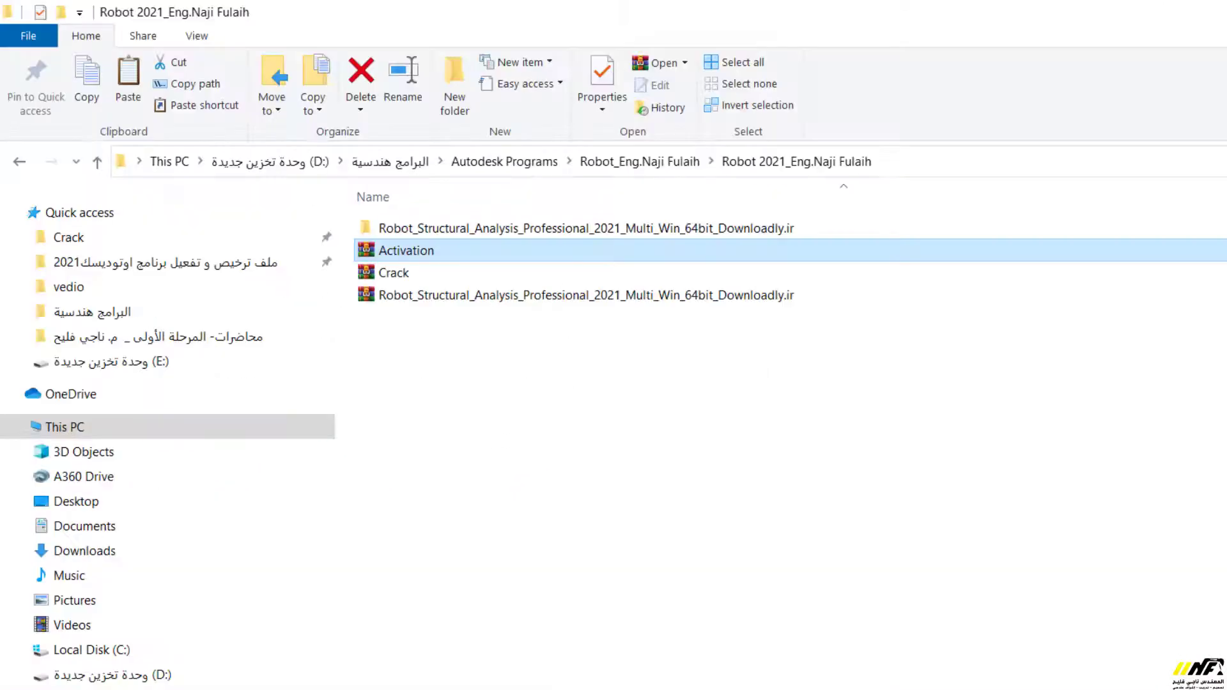
Run the AdskLicensing uninstaller in C:\Program Files (x86)\Common Files\Autodesk Shared as administrator
left_click(138, 650)
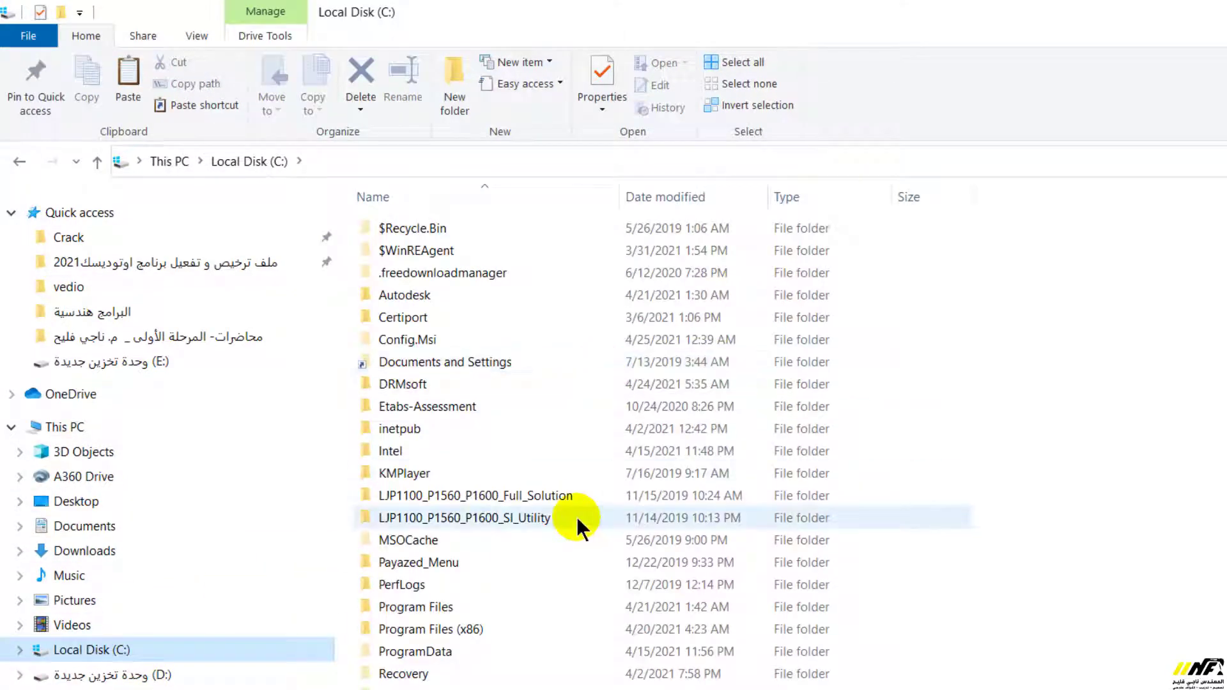
left_click(463, 631)
double_click(463, 631)
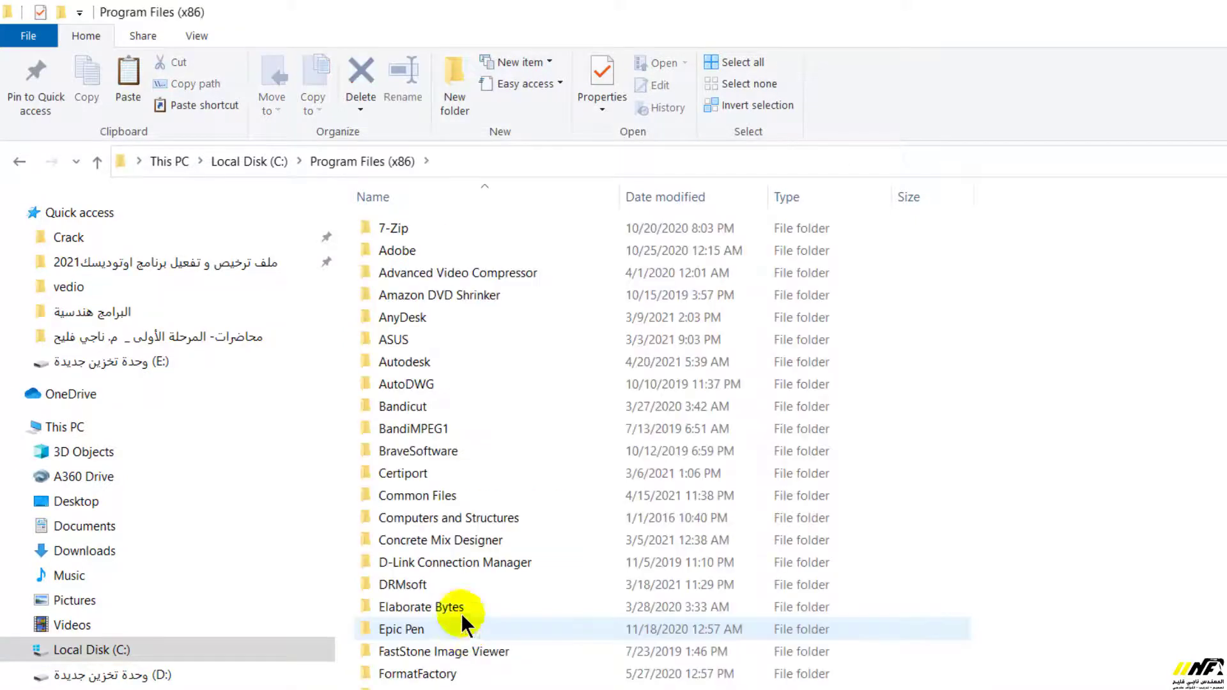
double_click(416, 497)
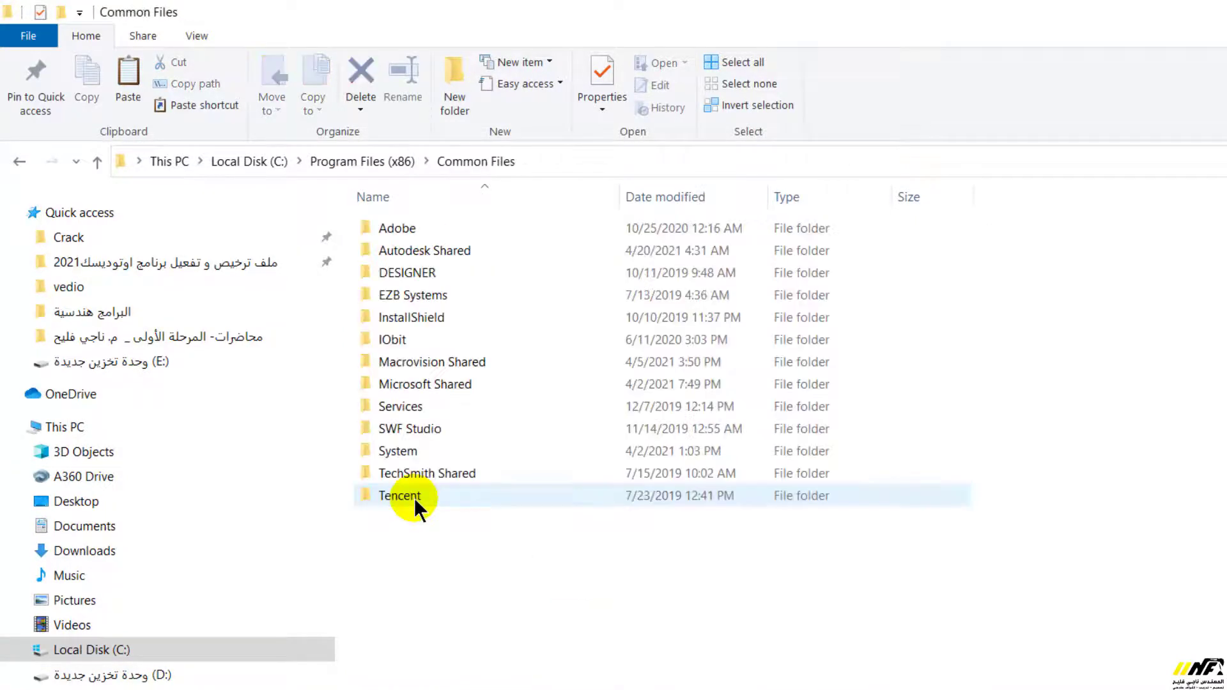
double_click(416, 253)
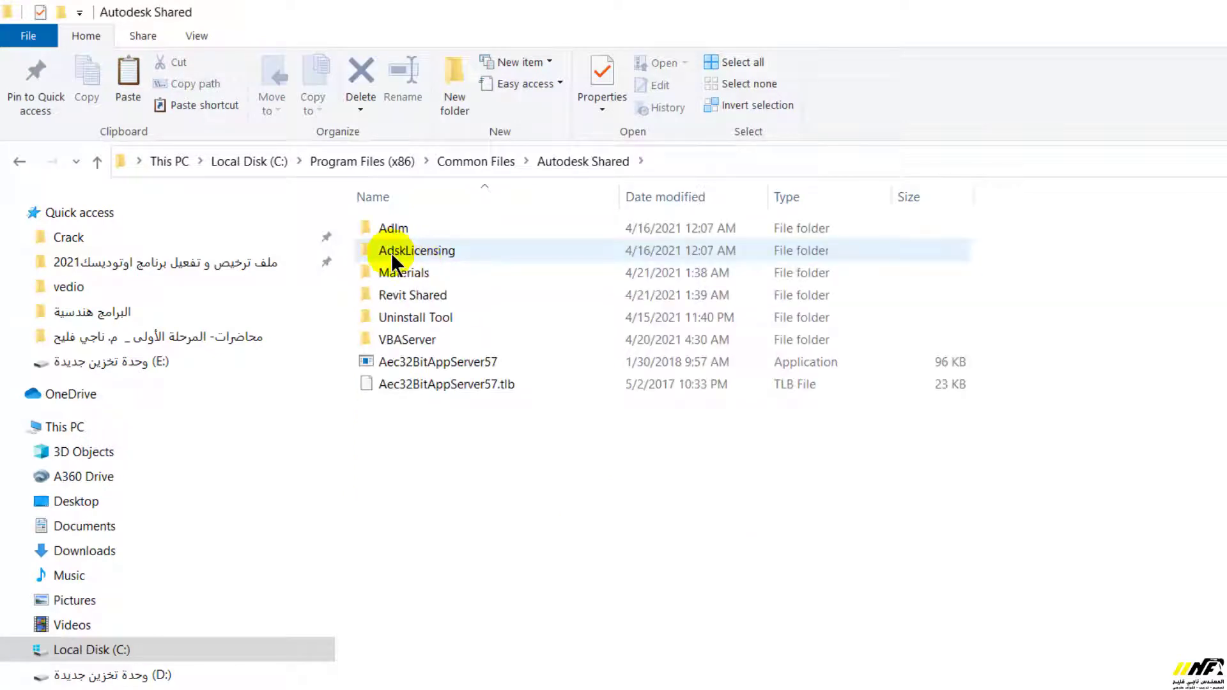
double_click(391, 252)
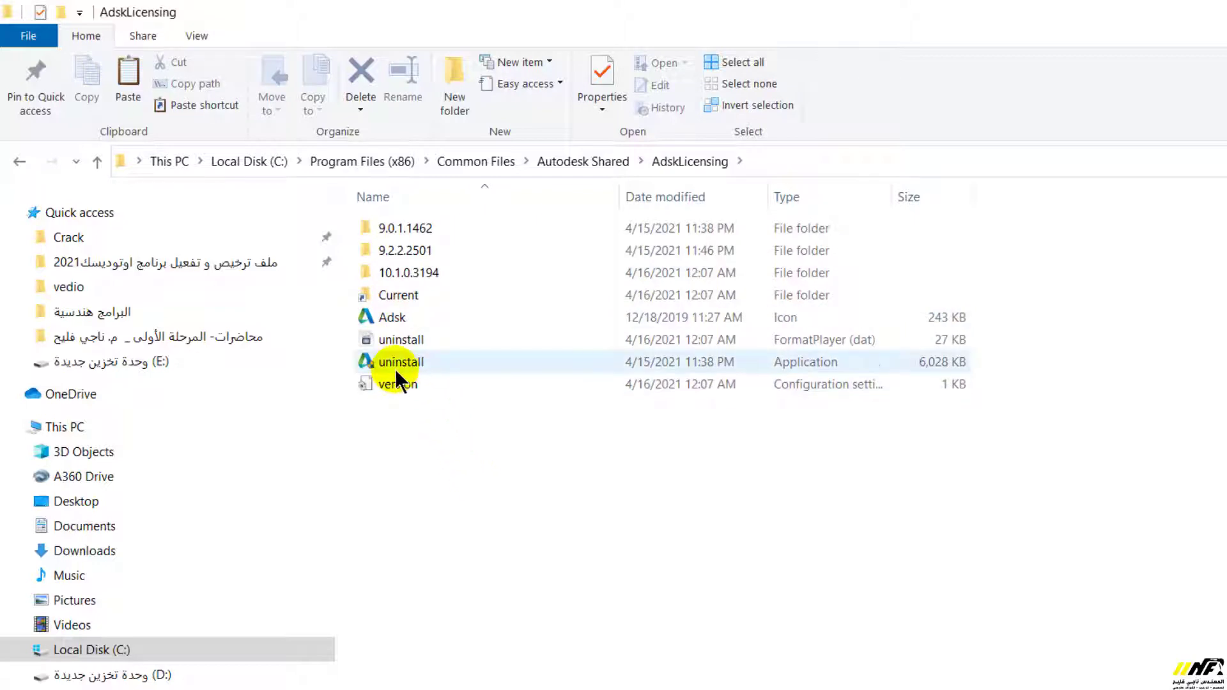
left_click(393, 366)
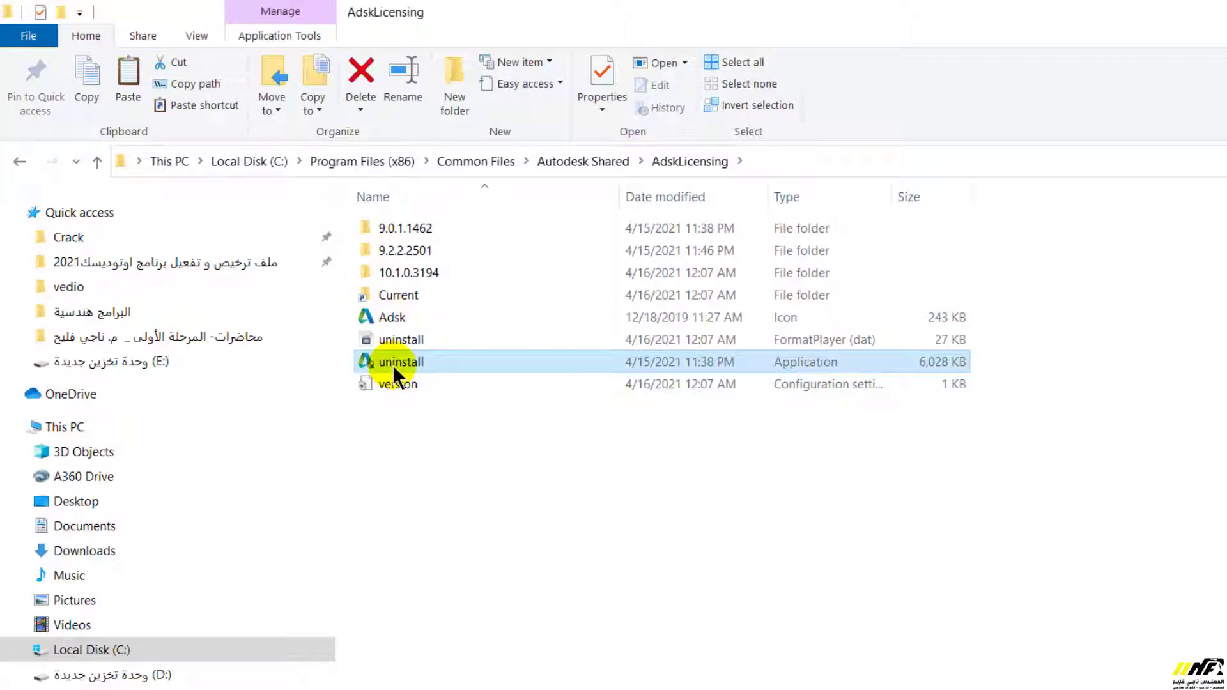
right_click(392, 366)
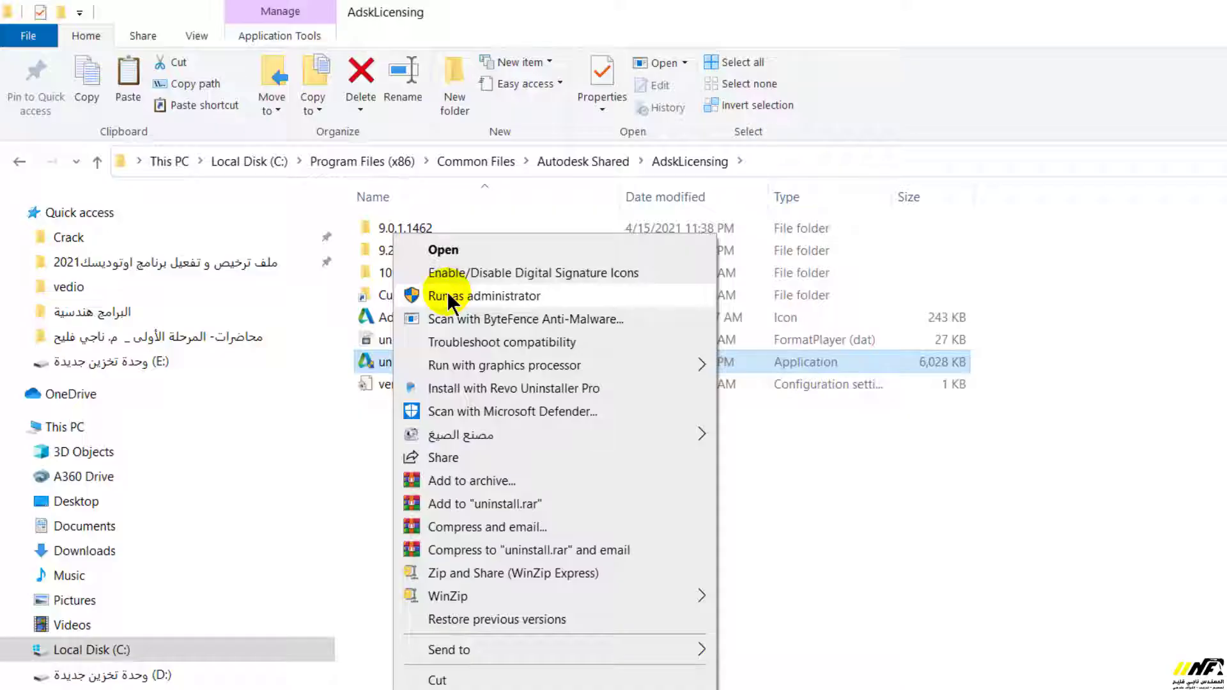
left_click(449, 296)
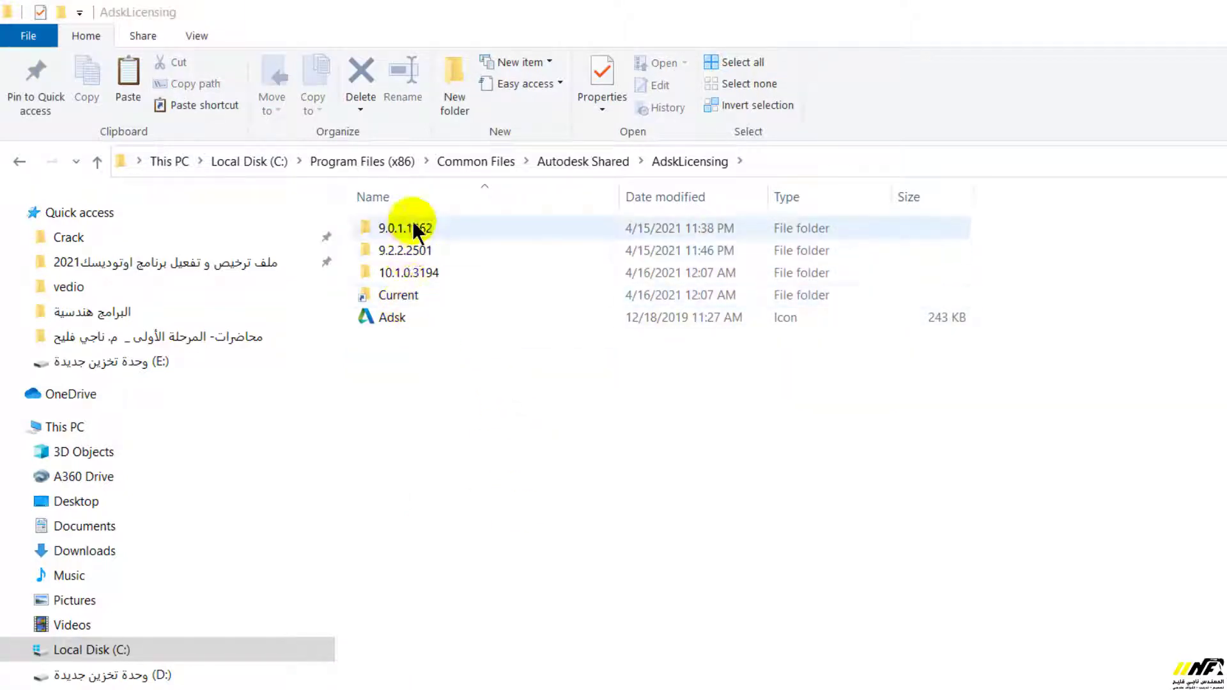
Refresh AdskLicensing and delete the leftover 9.2.2.2501 folder with administrator permission
right_click(424, 391)
left_click(480, 479)
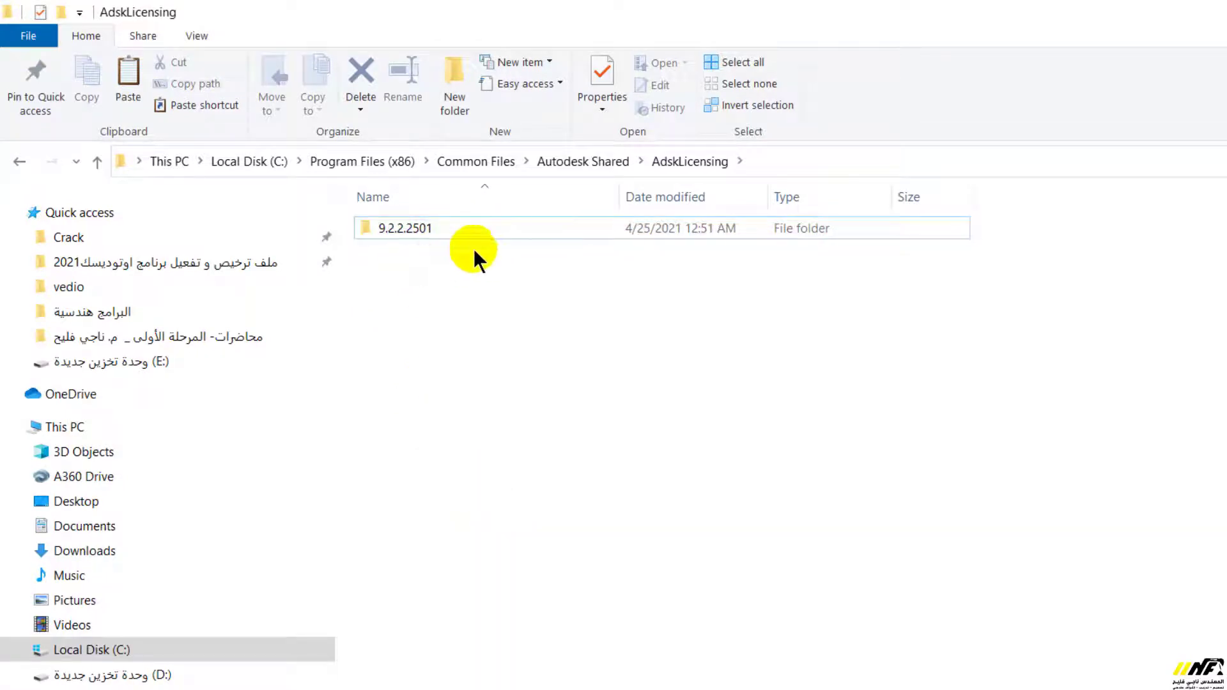
left_click(382, 231)
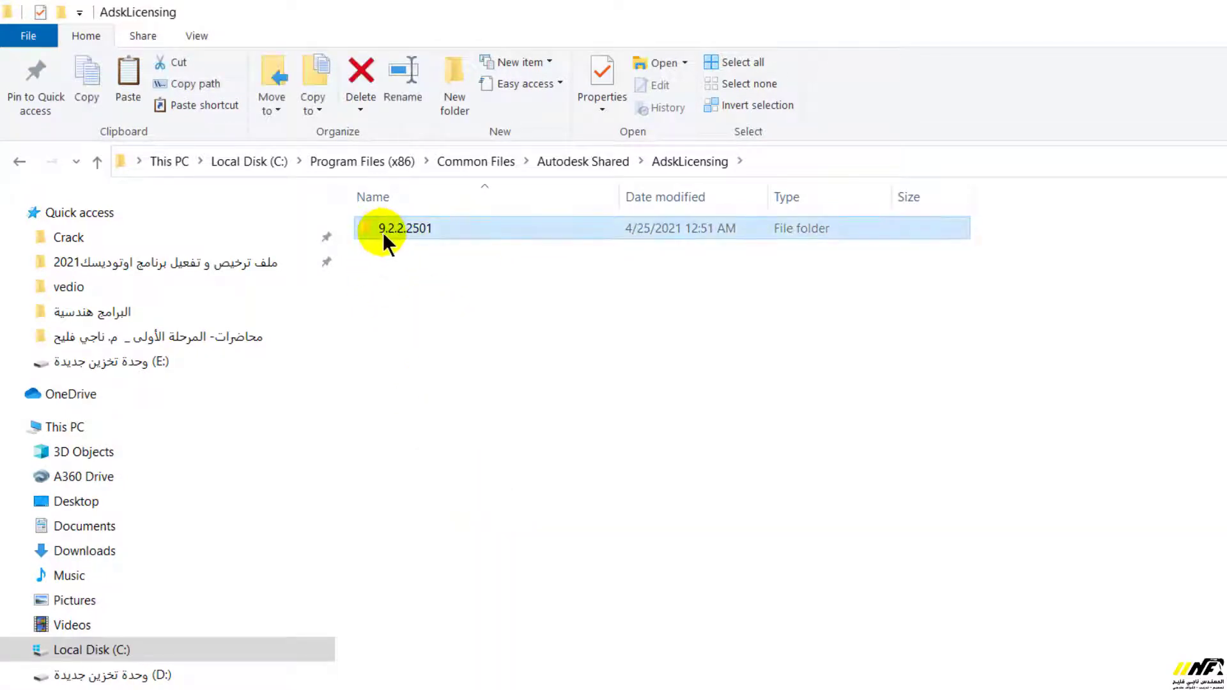
key("Delete")
left_click(761, 339)
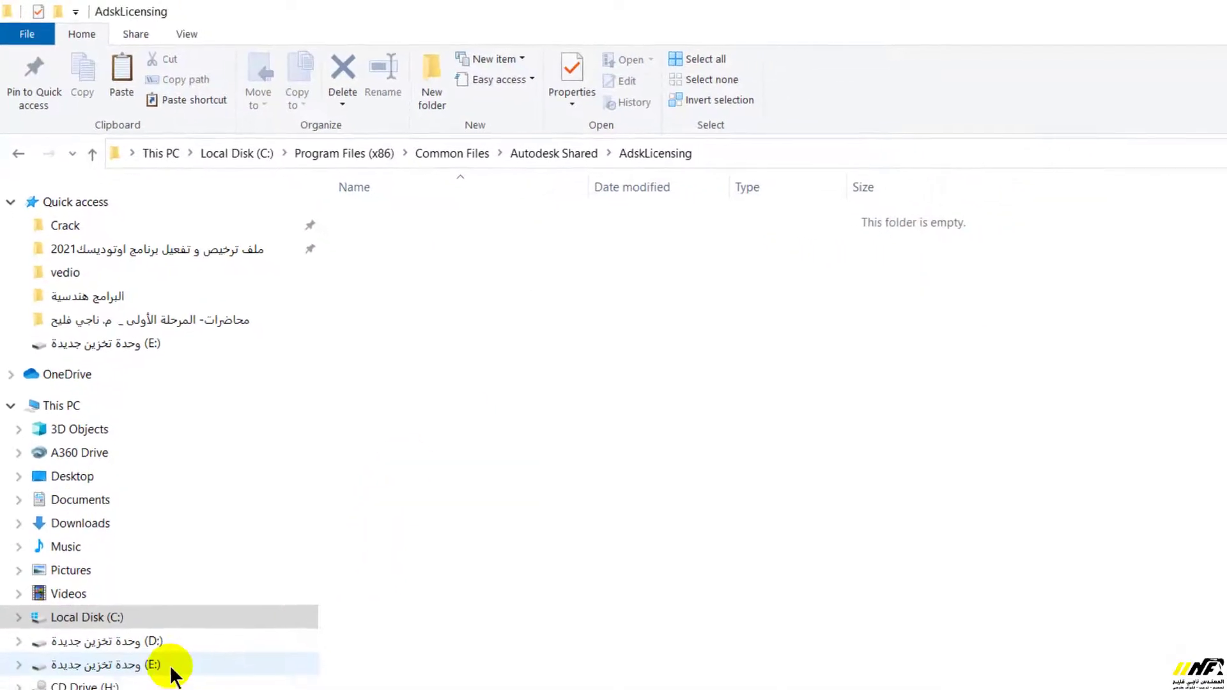
Go back up to the Robot 2021 download folder on drive D
left_click(19, 153)
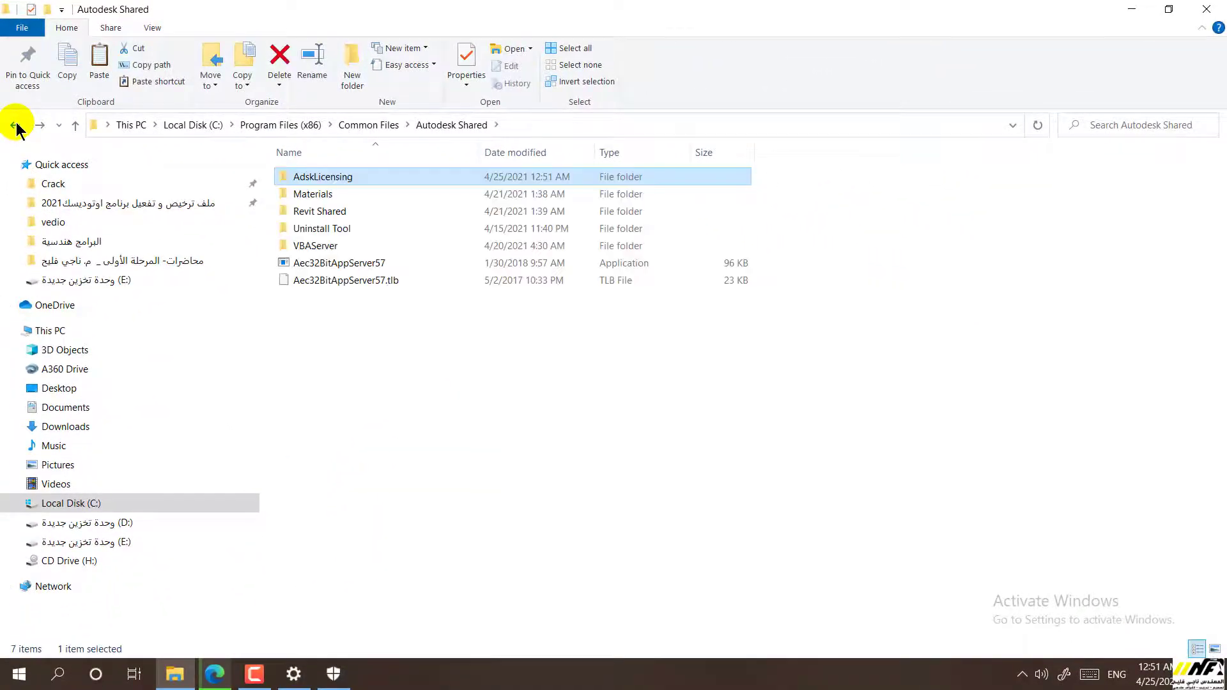
left_click(16, 127)
left_click(16, 127)
left_click(16, 126)
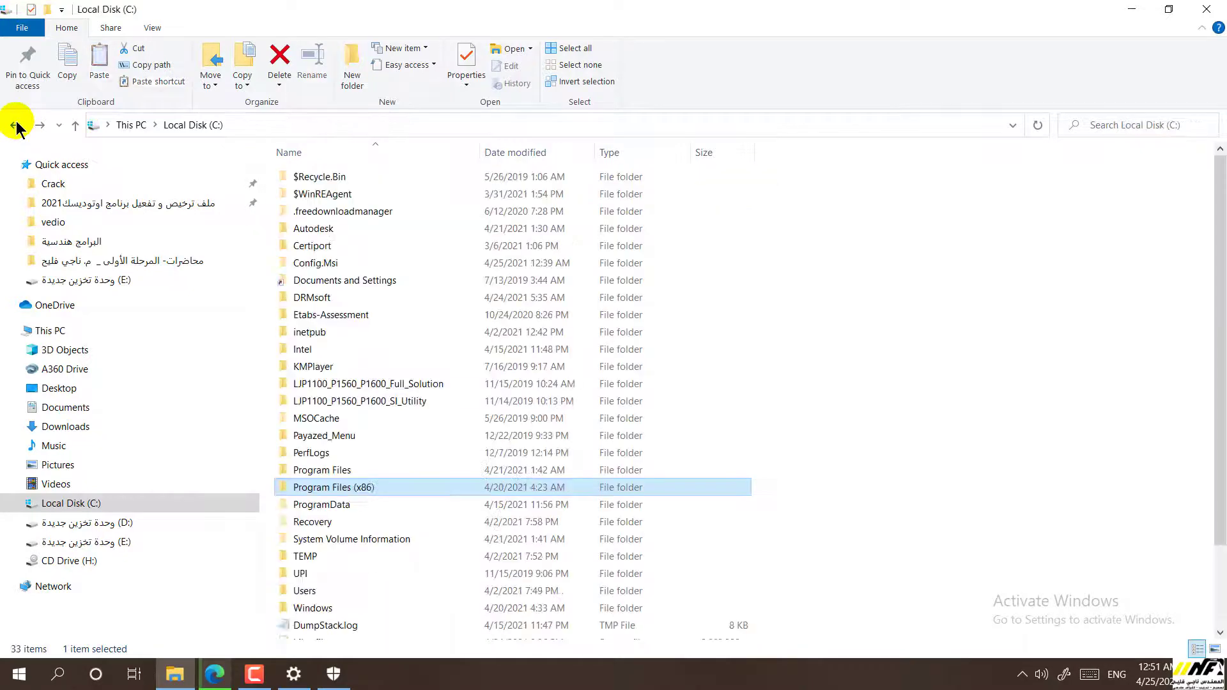
left_click(16, 126)
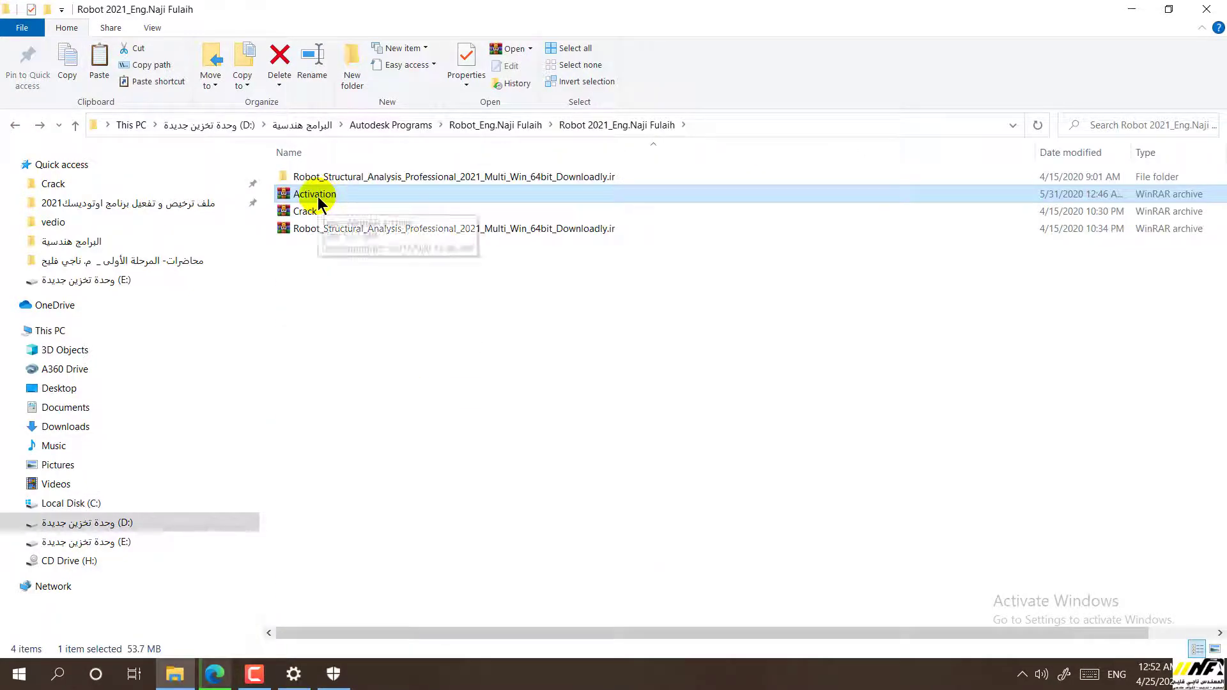
right_click(320, 206)
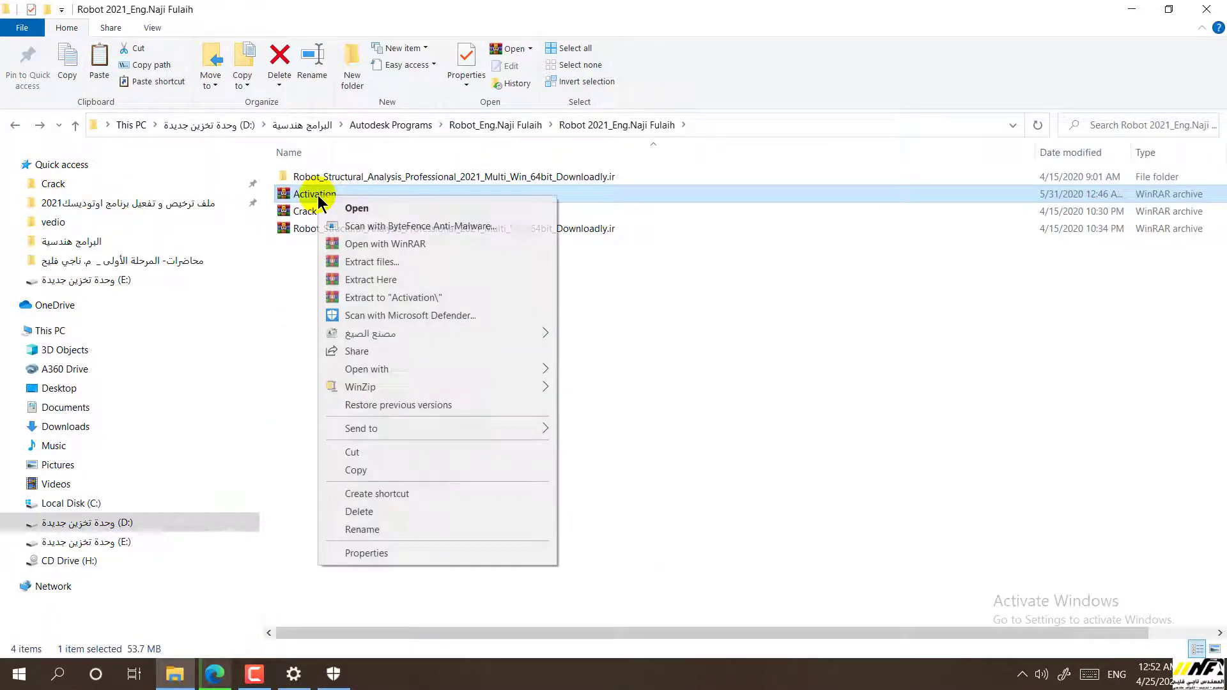
Extract Activation.rar here and run adsklicensinginstaller-9.2.2.2501 as administrator
left_click(390, 282)
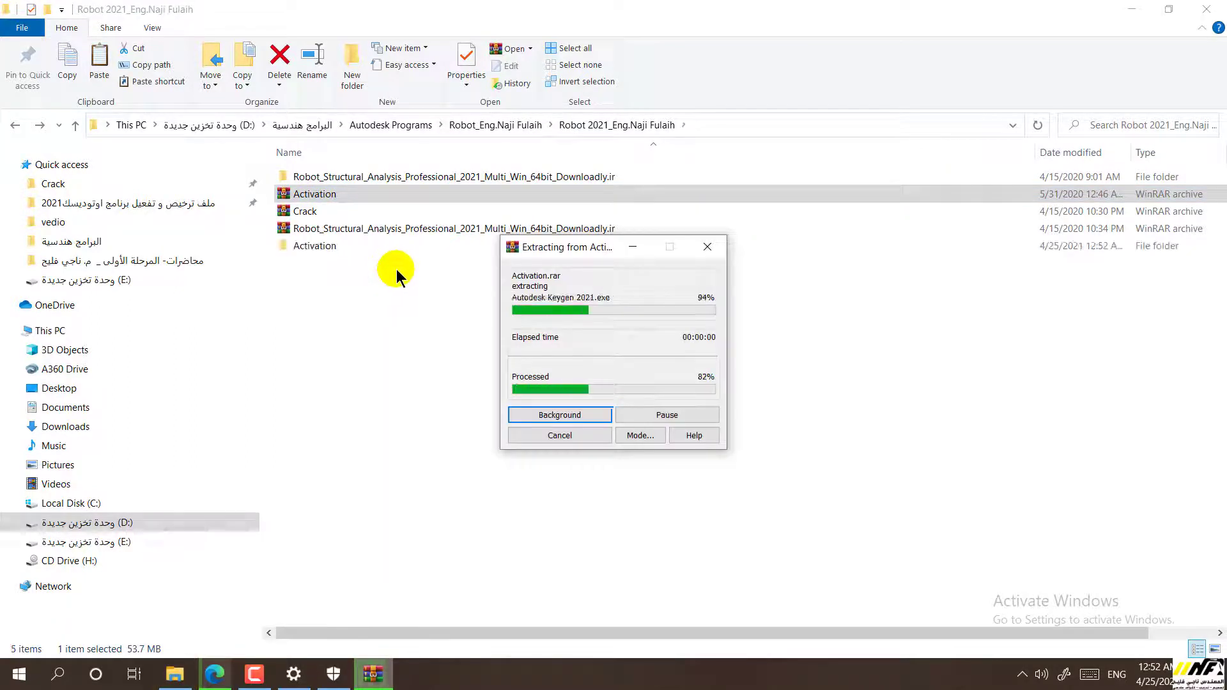
double_click(315, 178)
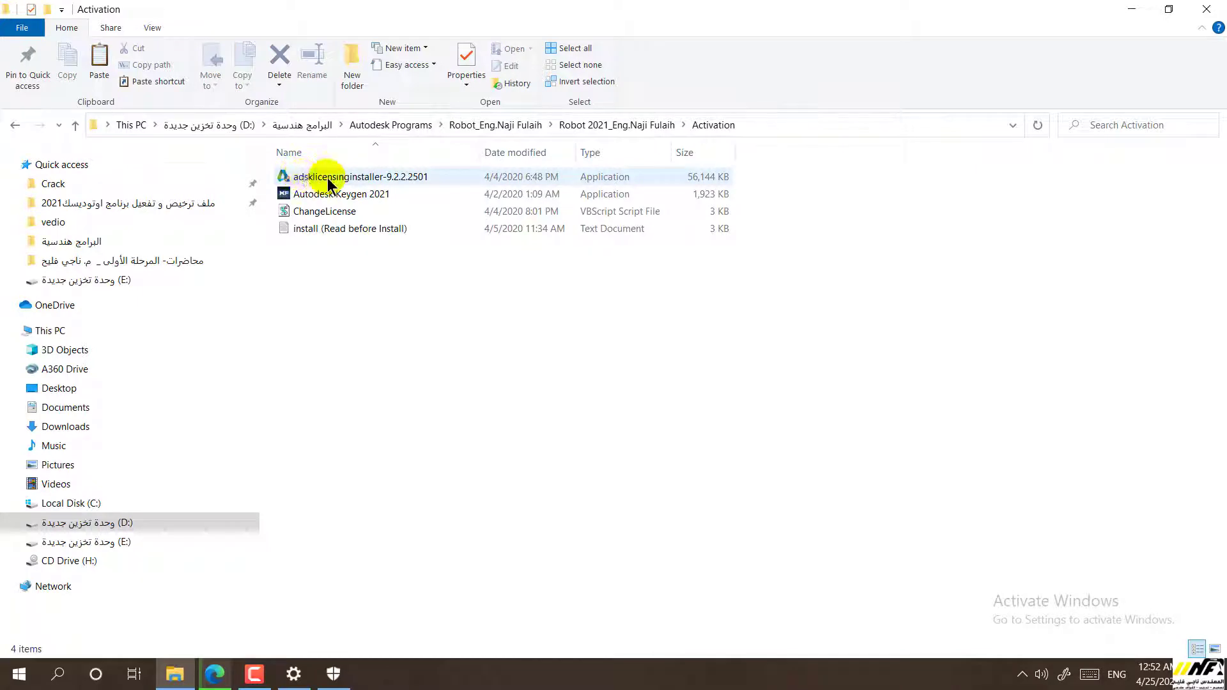
left_click(313, 184)
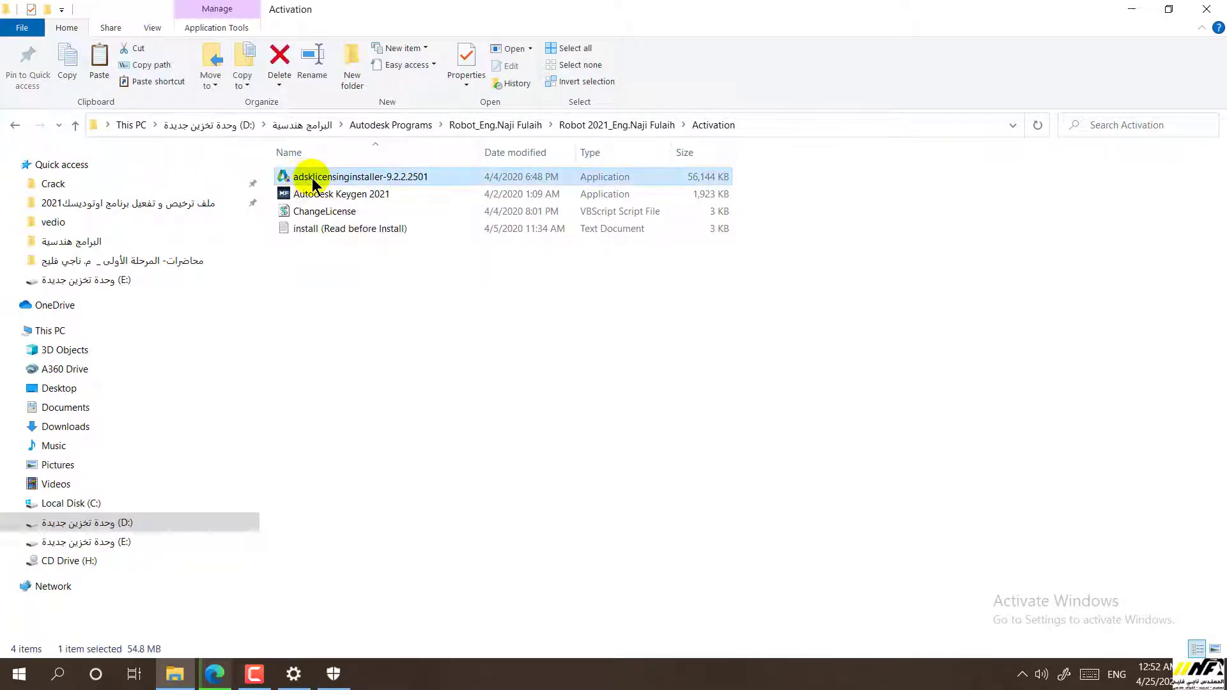
right_click(314, 184)
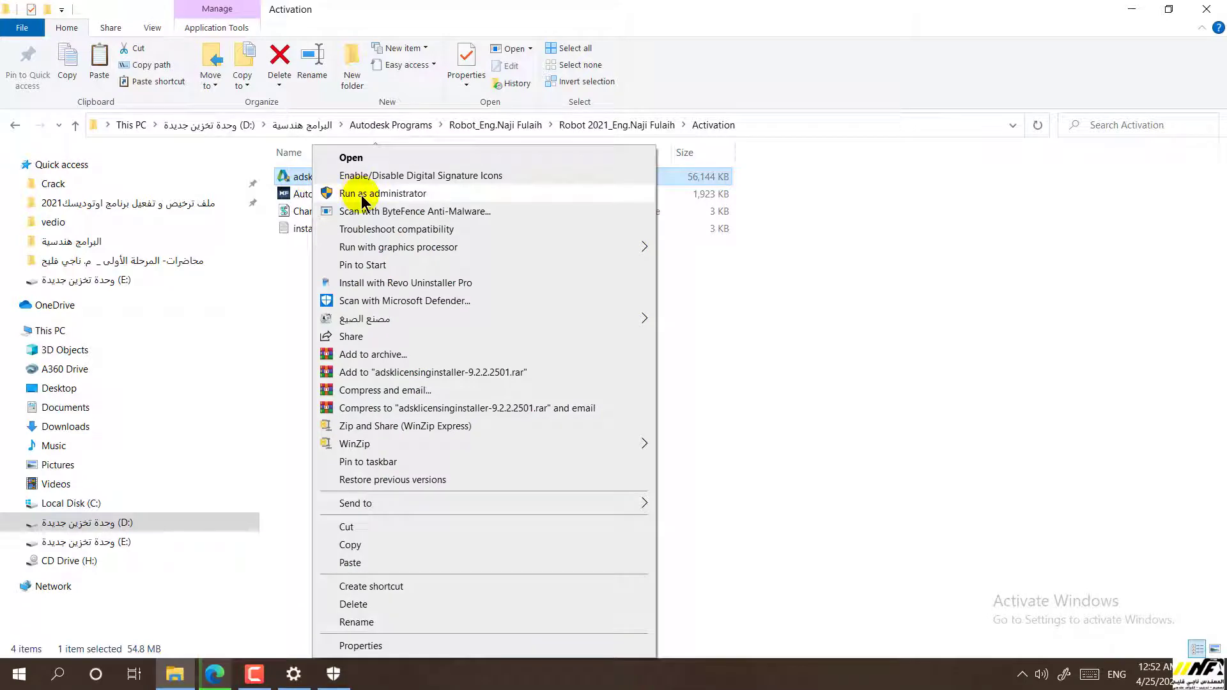
left_click(363, 194)
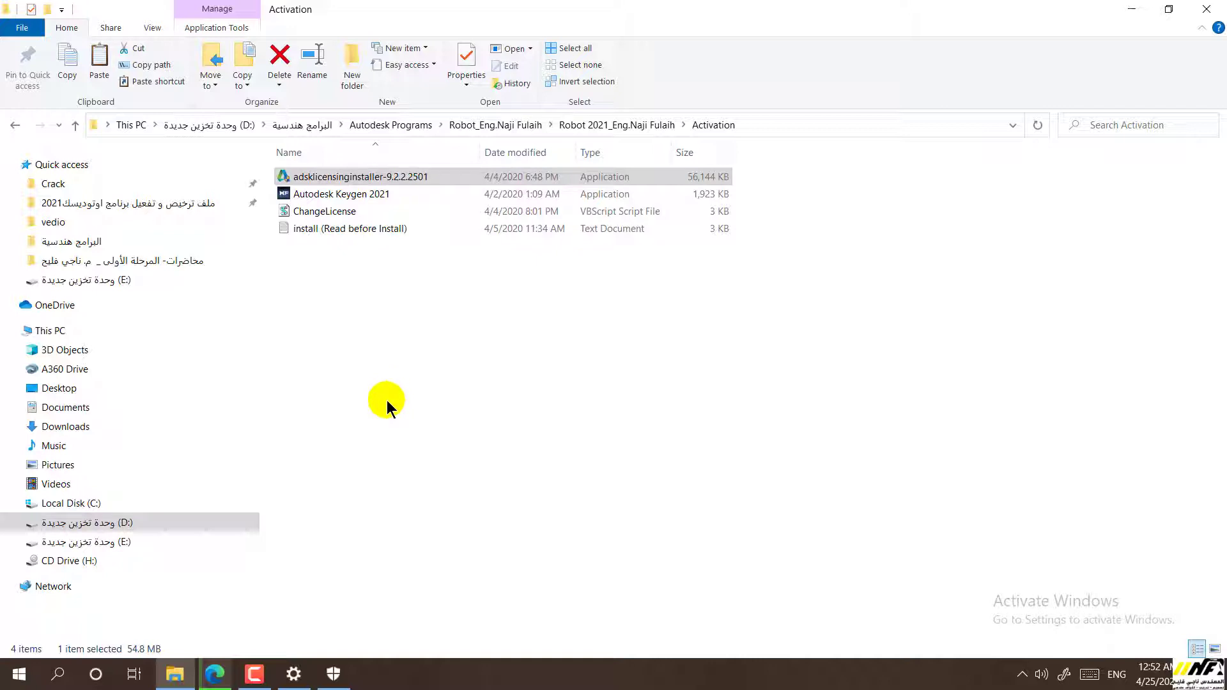
key("BackSpace")
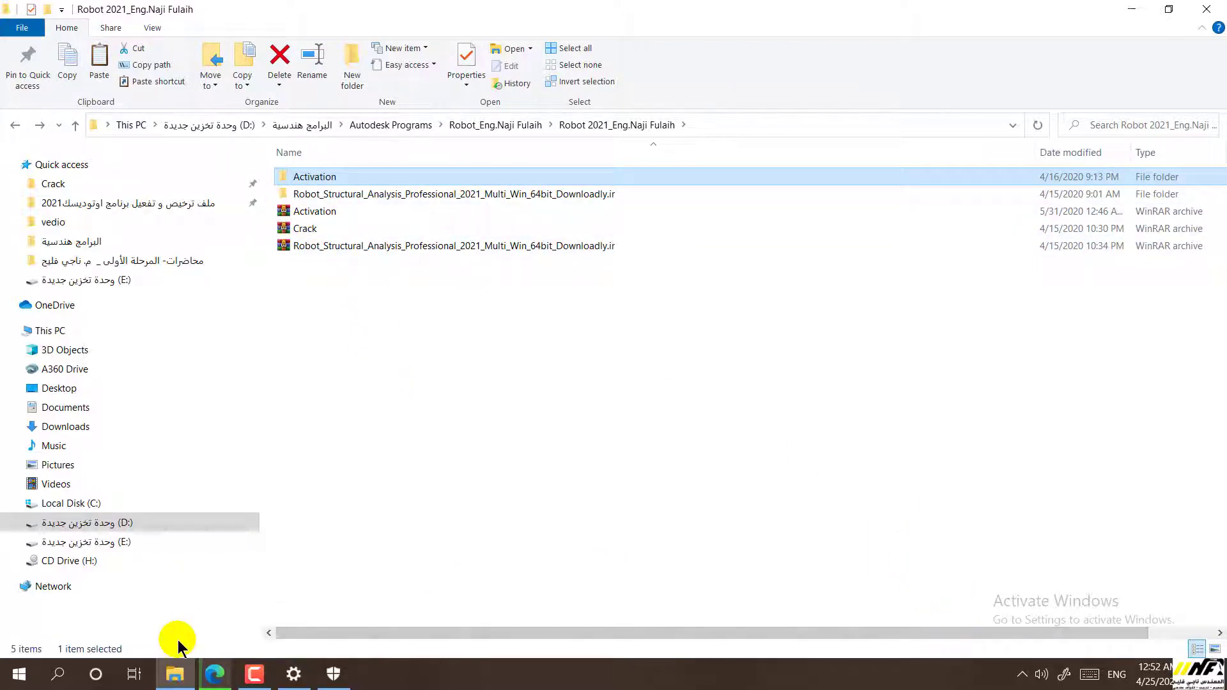
Close Windows Security, launch Robot from the desktop and choose serial-number licensing
left_click(1126, 9)
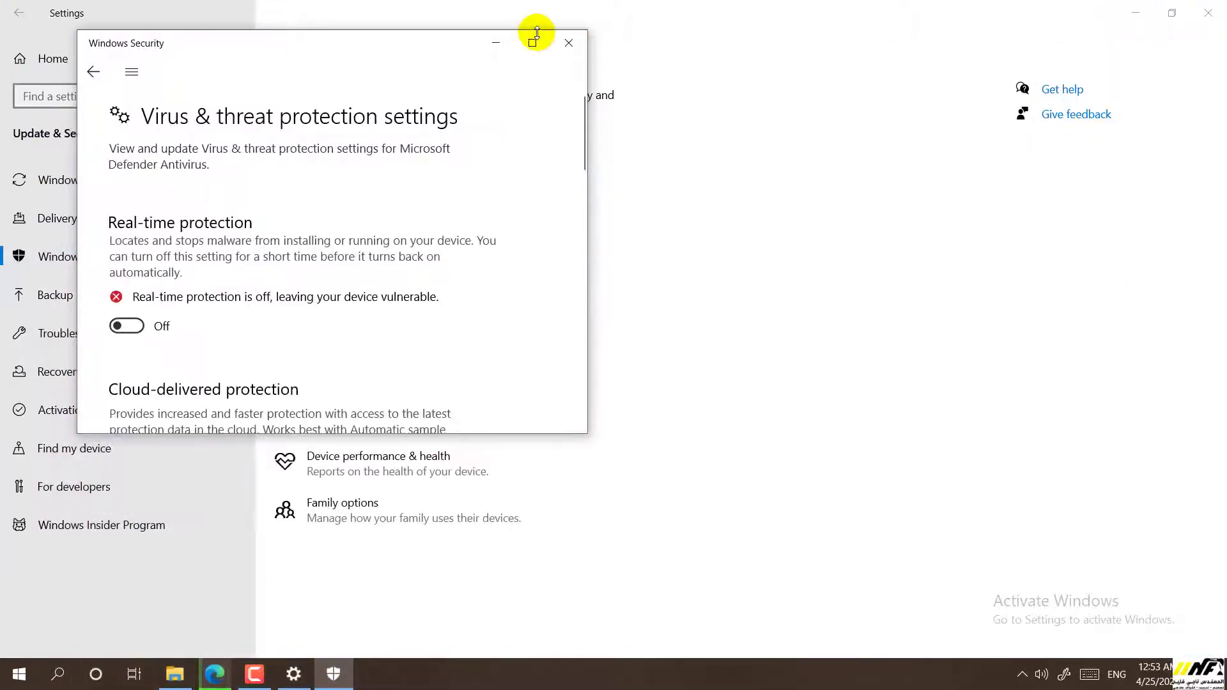
left_click(564, 43)
left_click(1132, 11)
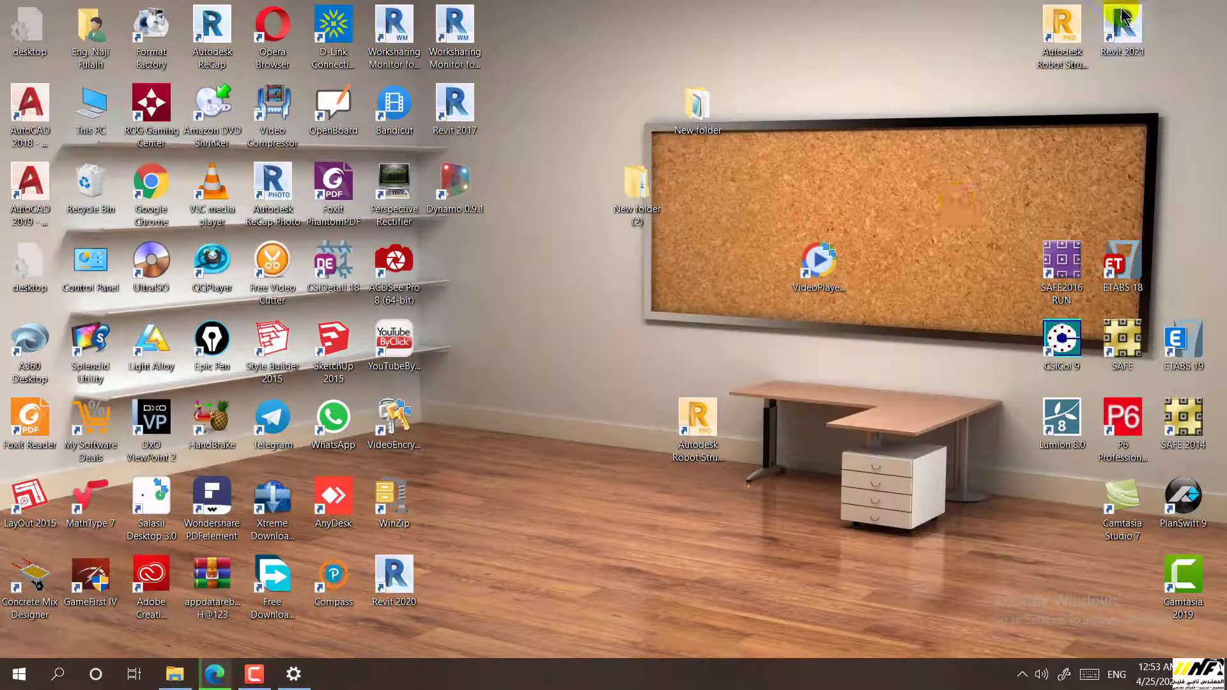
double_click(699, 426)
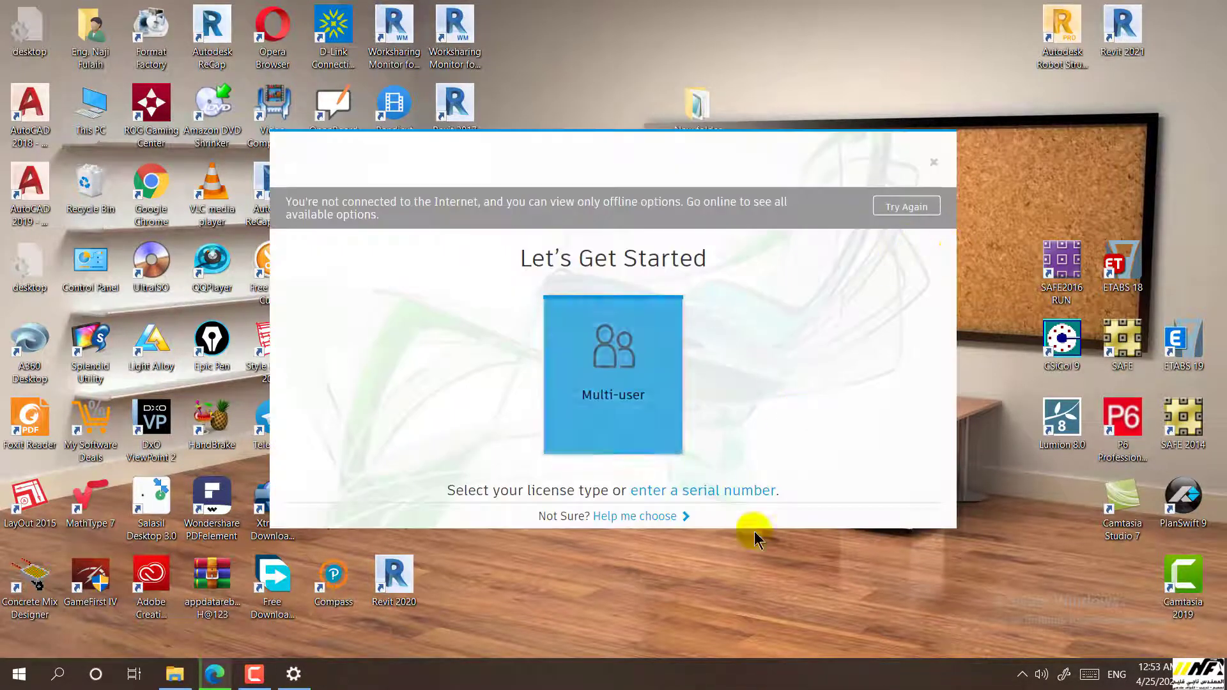
left_click(688, 497)
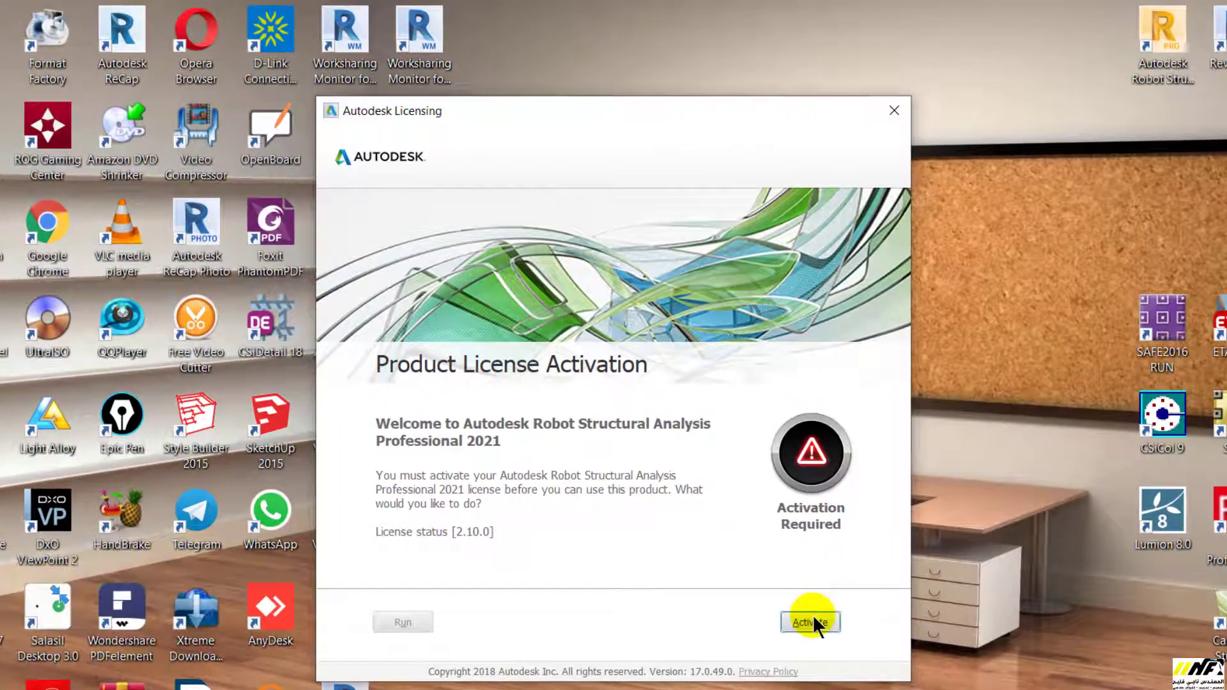
Enter the serial number and product key in Product License Activation and submit them
left_click(811, 622)
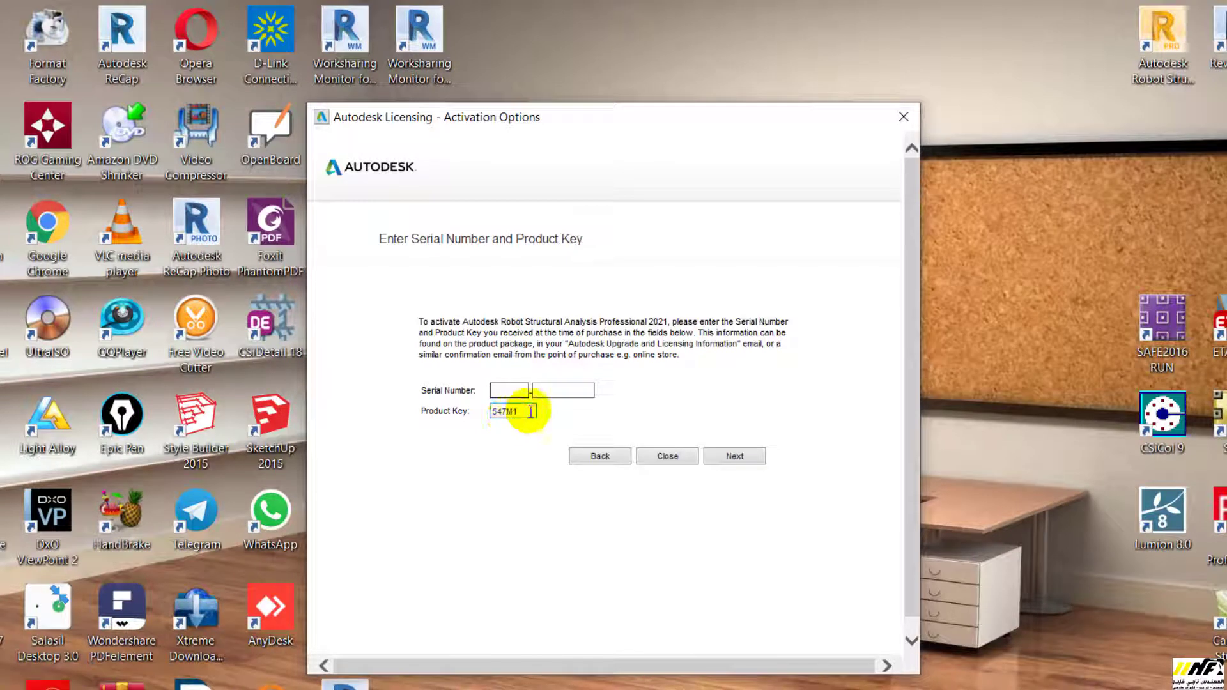
double_click(524, 412)
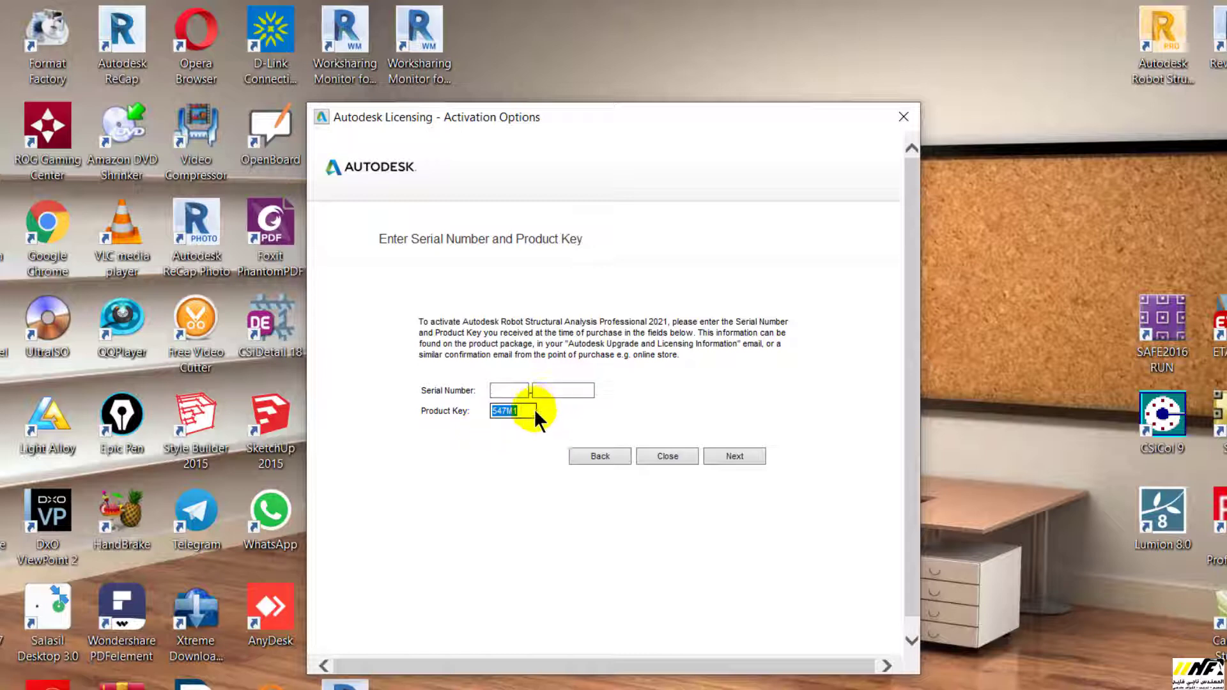
left_click(527, 410)
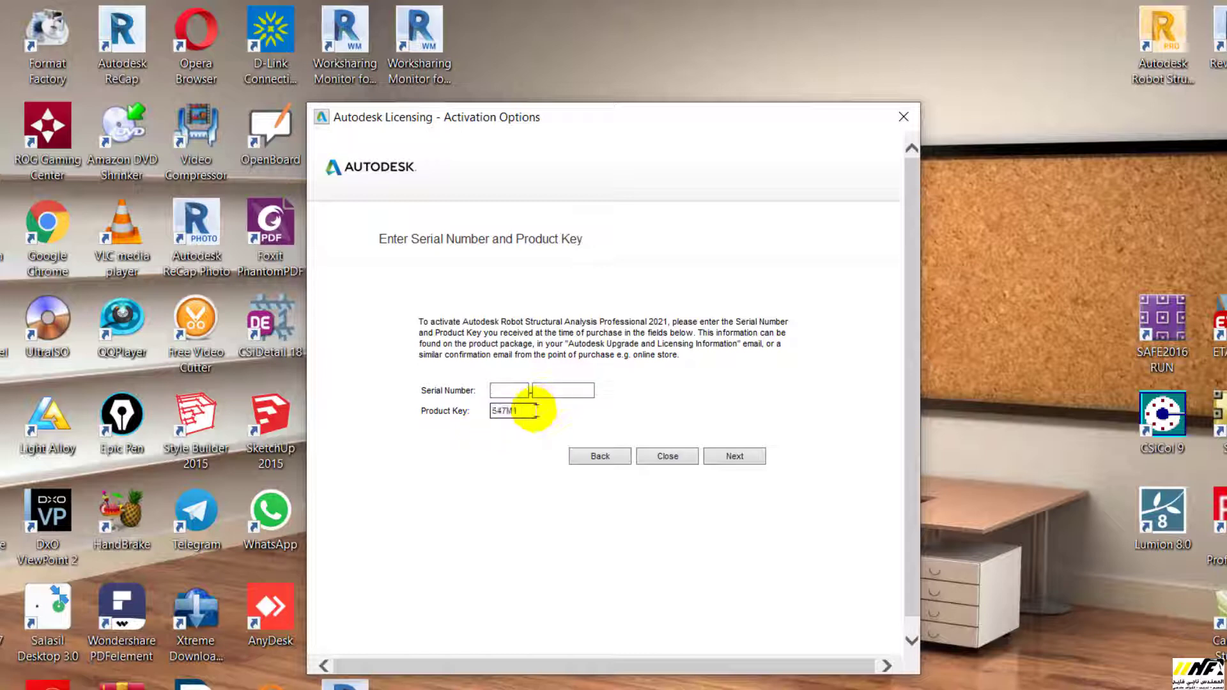
left_click(507, 391)
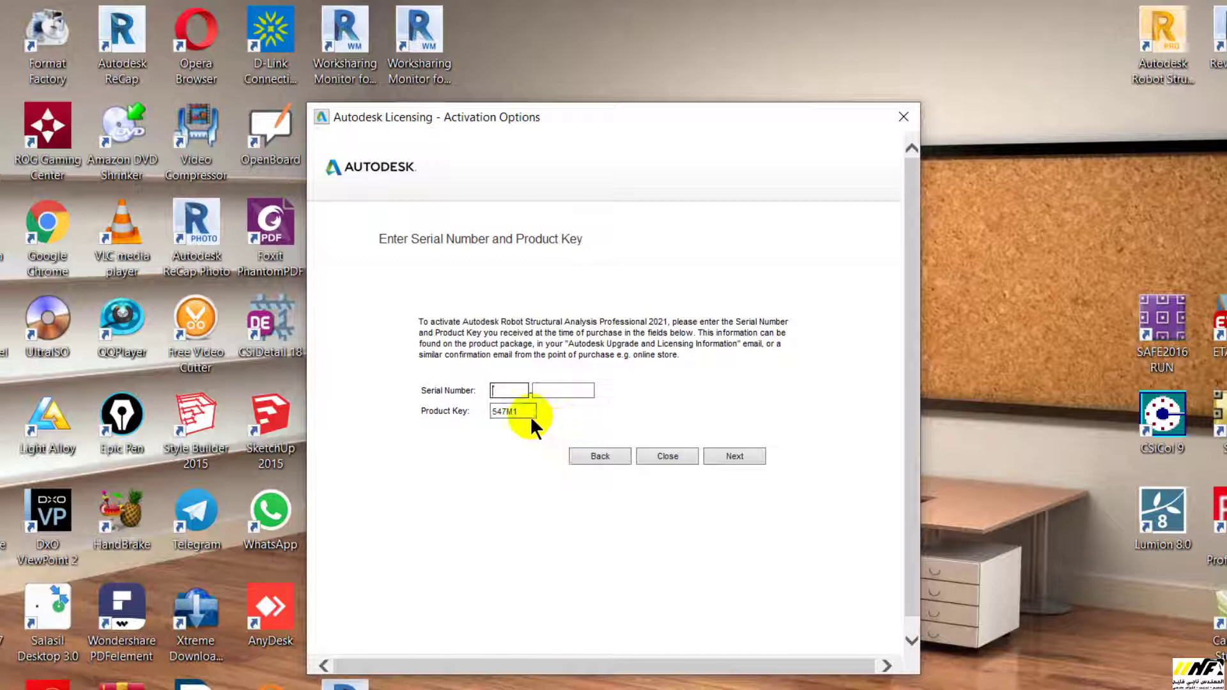
left_click(531, 415)
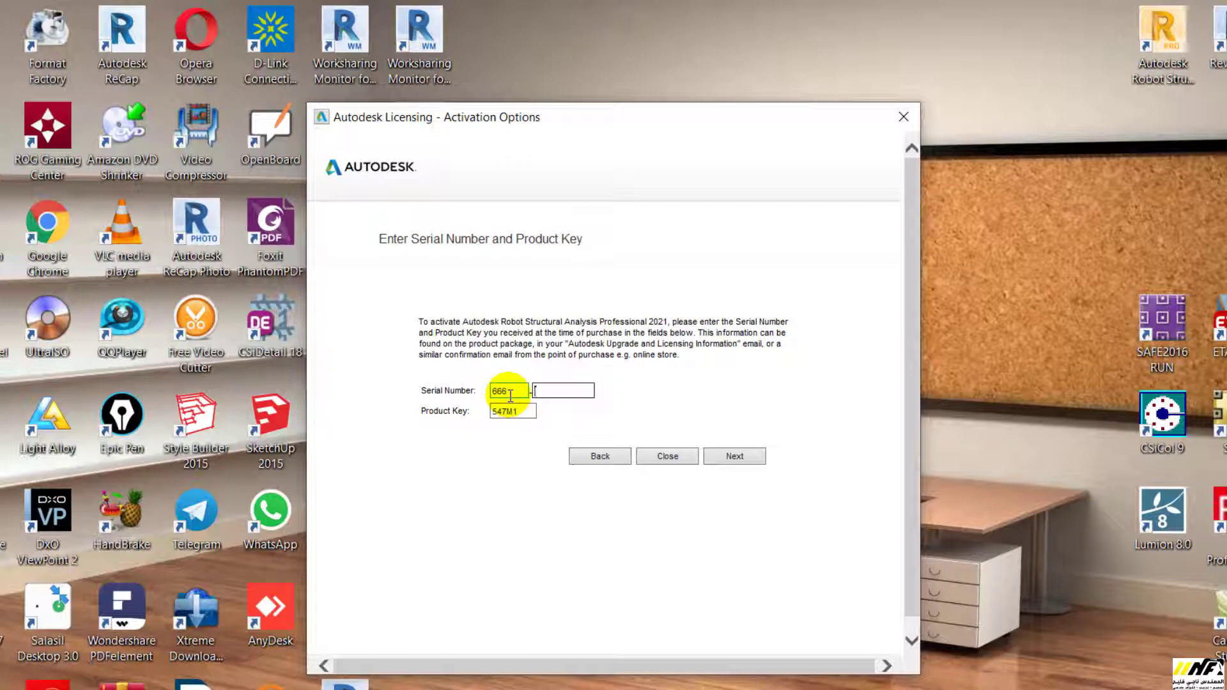
type("6969696")
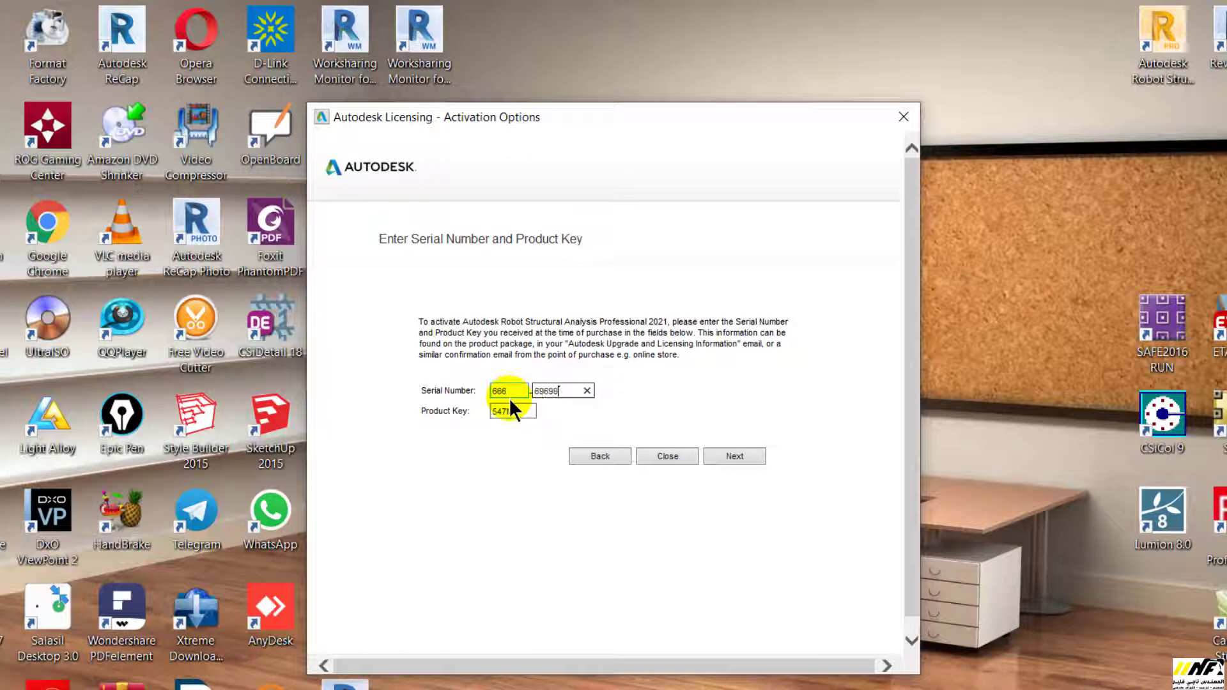
type("9")
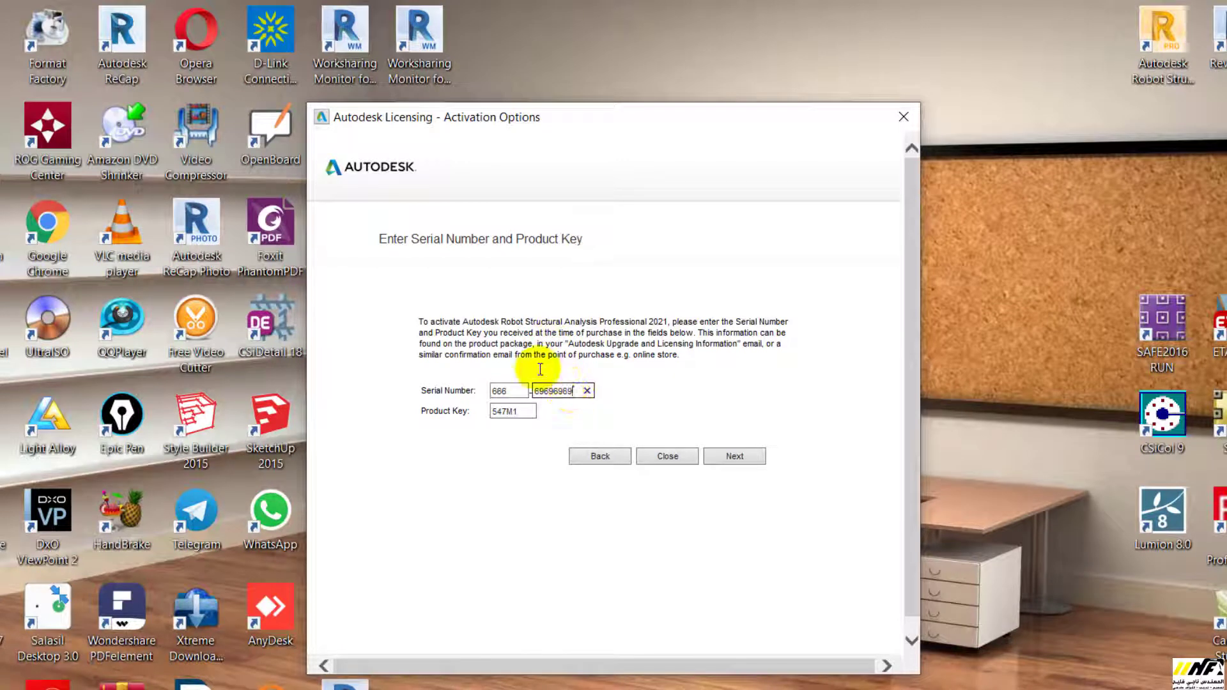
left_click(739, 459)
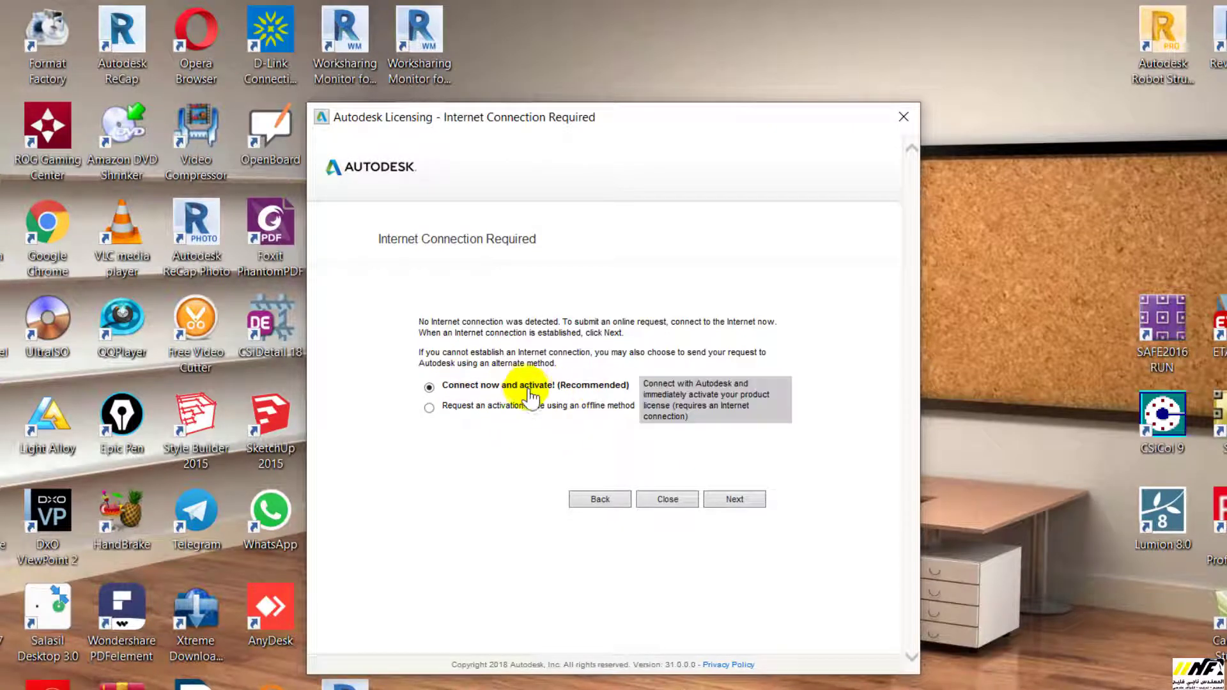
Choose offline activation and select the generated request code
left_click(475, 409)
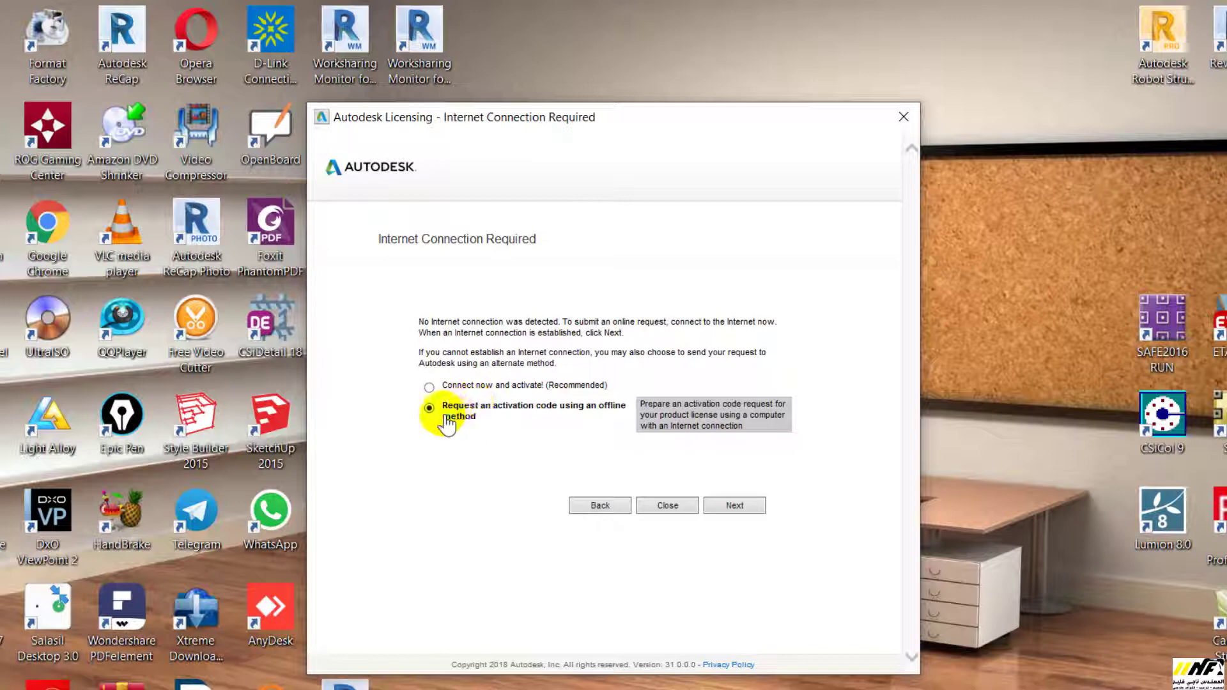
left_click(738, 498)
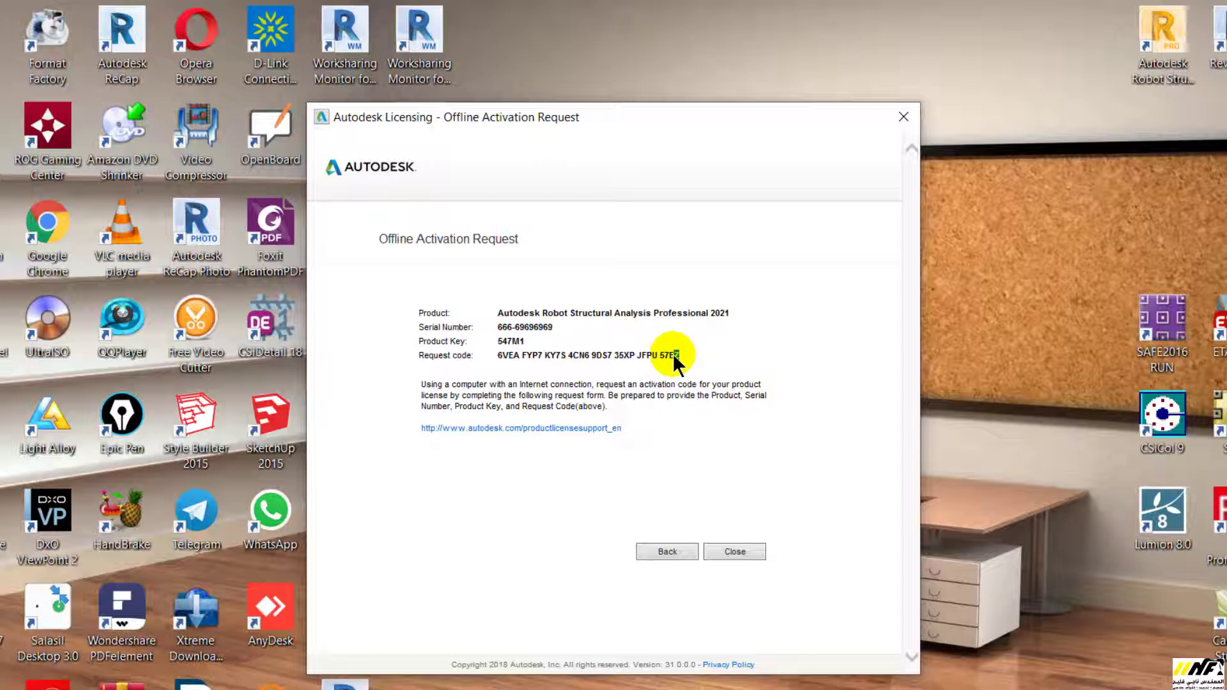
left_click_drag(552, 350, 506, 353)
key("ctrl+c")
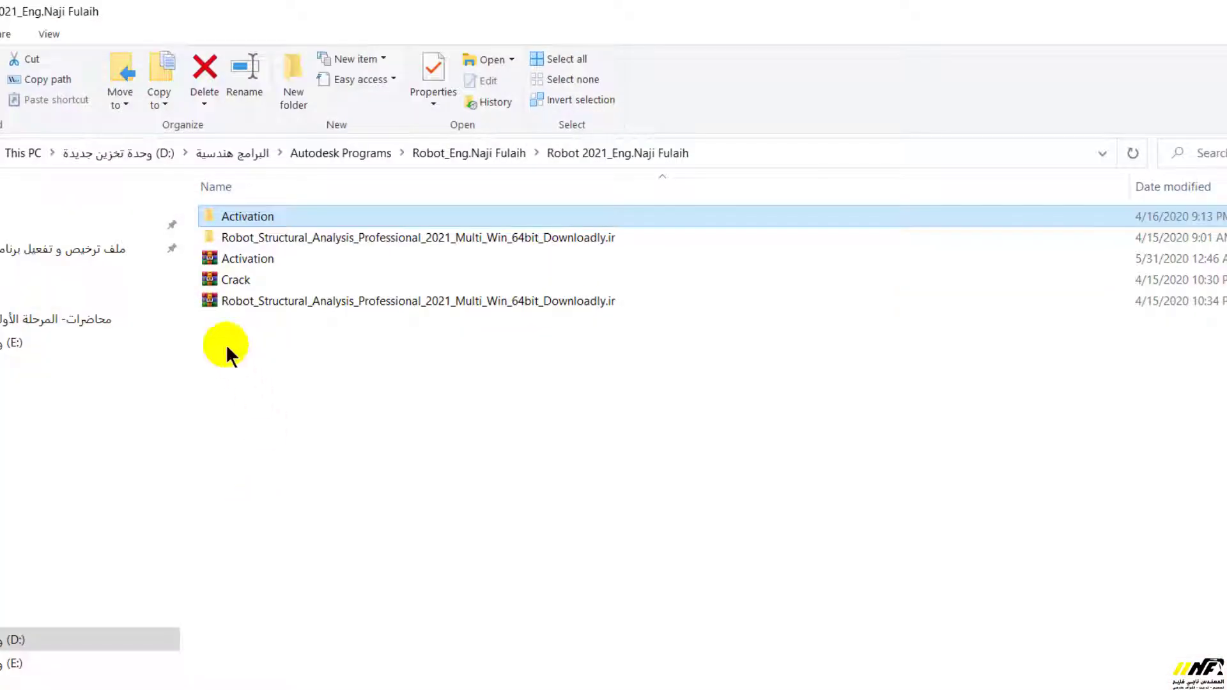
Extract the Crack archive here and run xf-adesk20_v2 as administrator
left_click(245, 281)
right_click(246, 284)
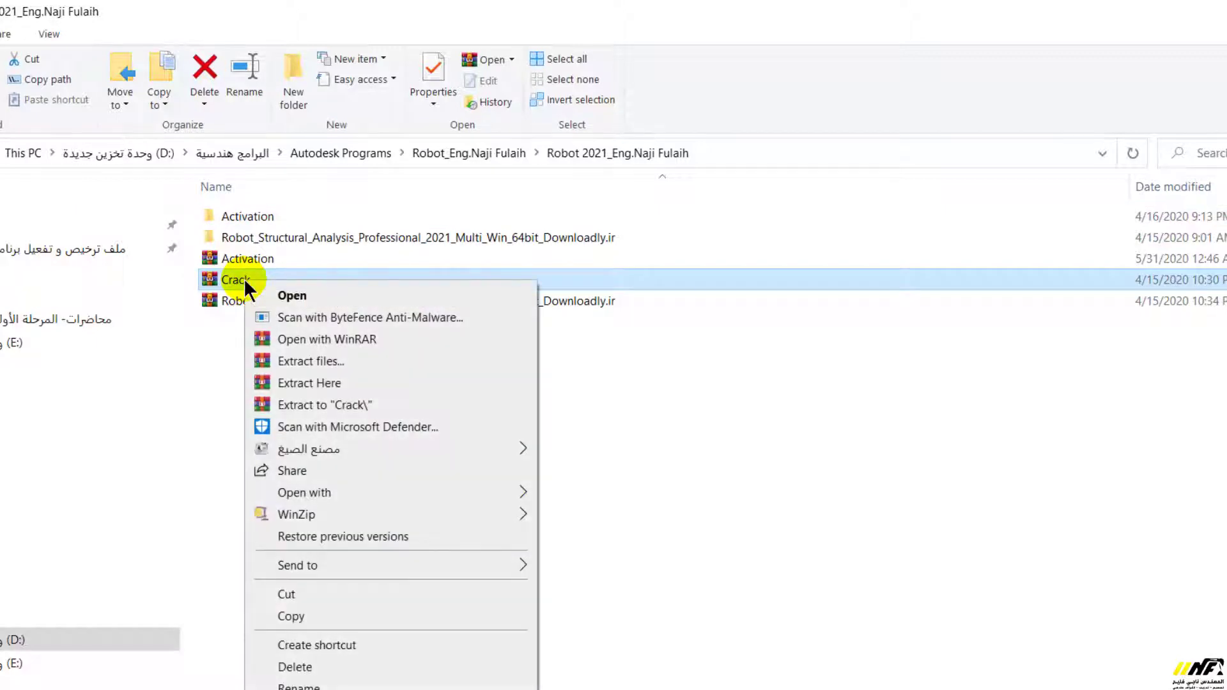
left_click(305, 386)
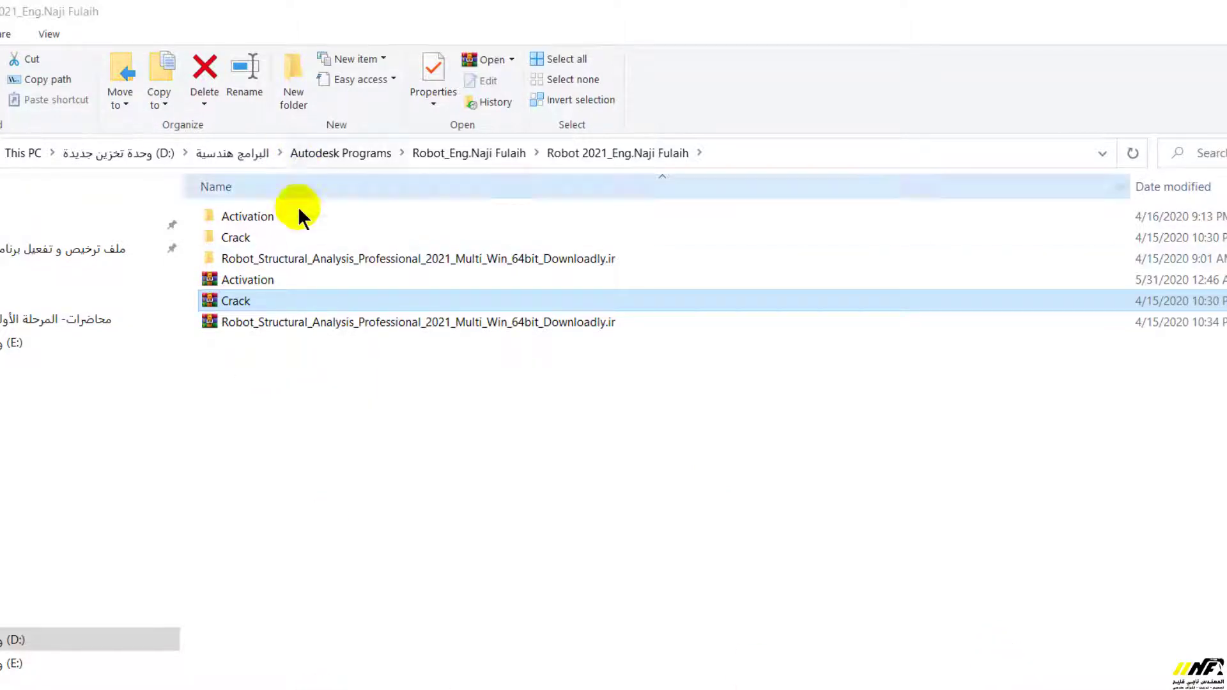
double_click(229, 237)
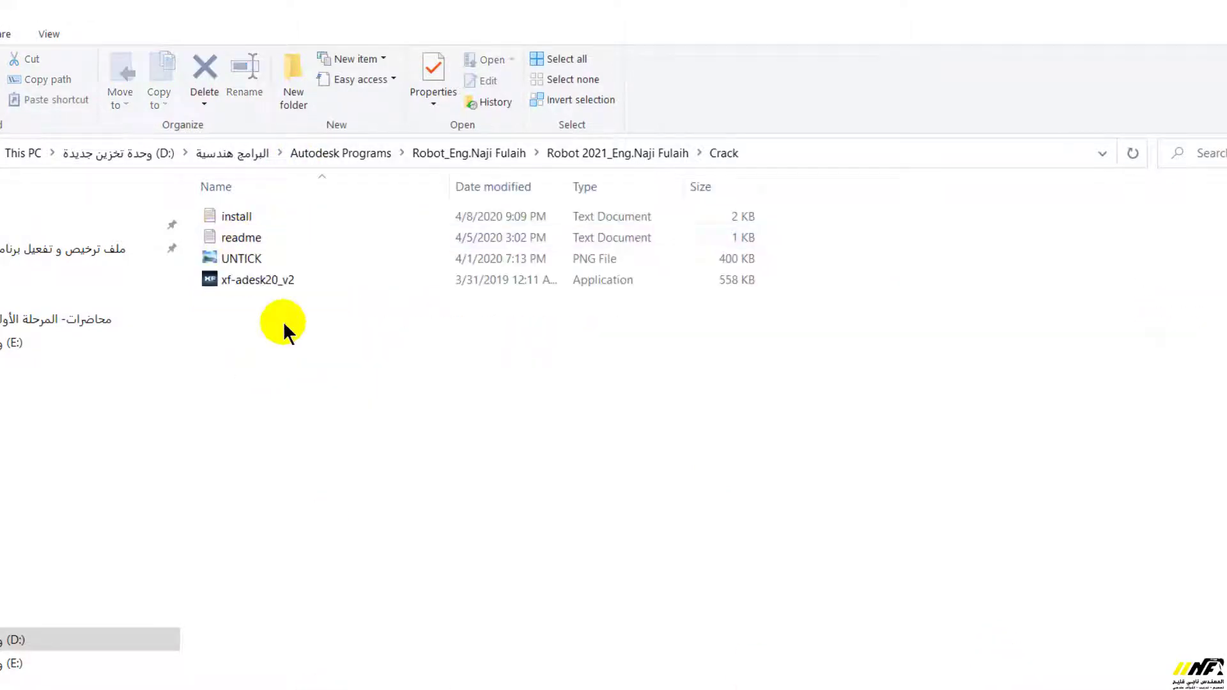
left_click(224, 282)
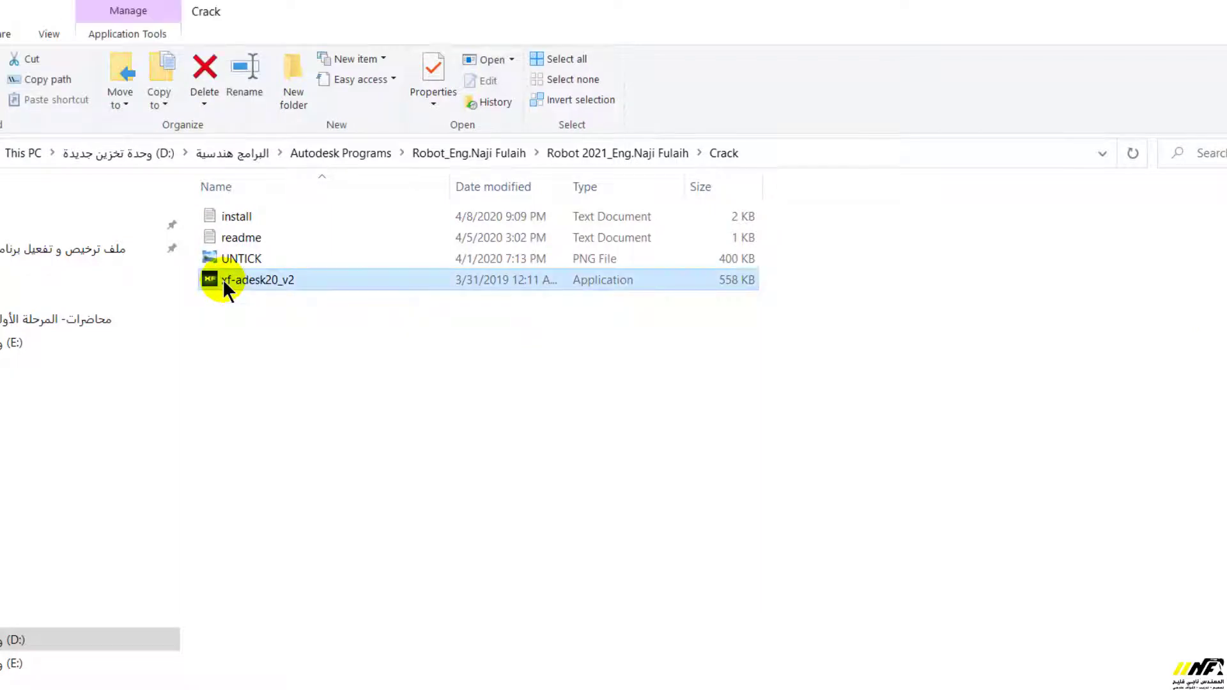
right_click(222, 278)
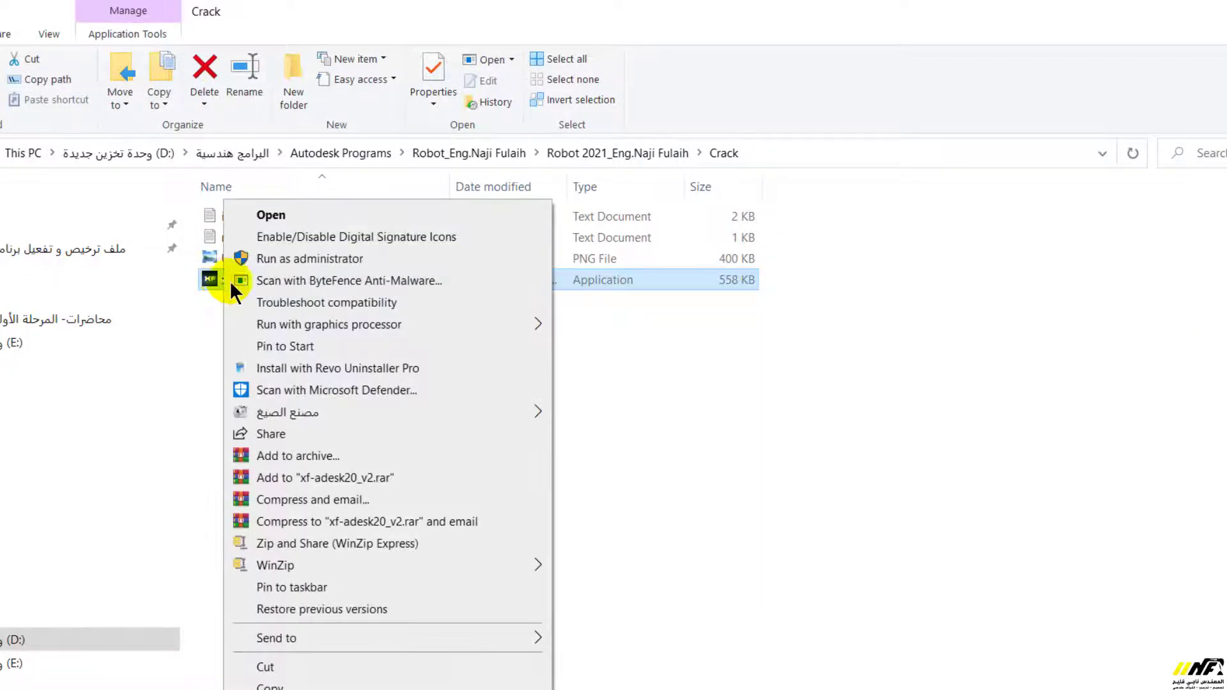
left_click(280, 259)
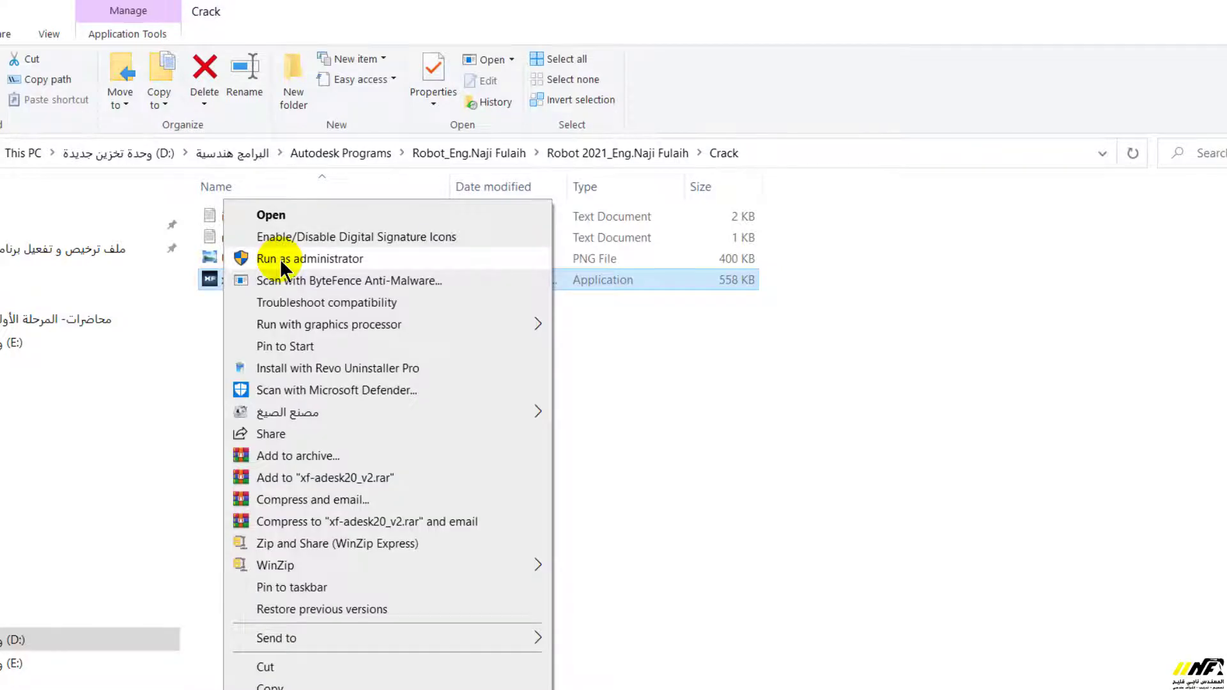
left_click(281, 259)
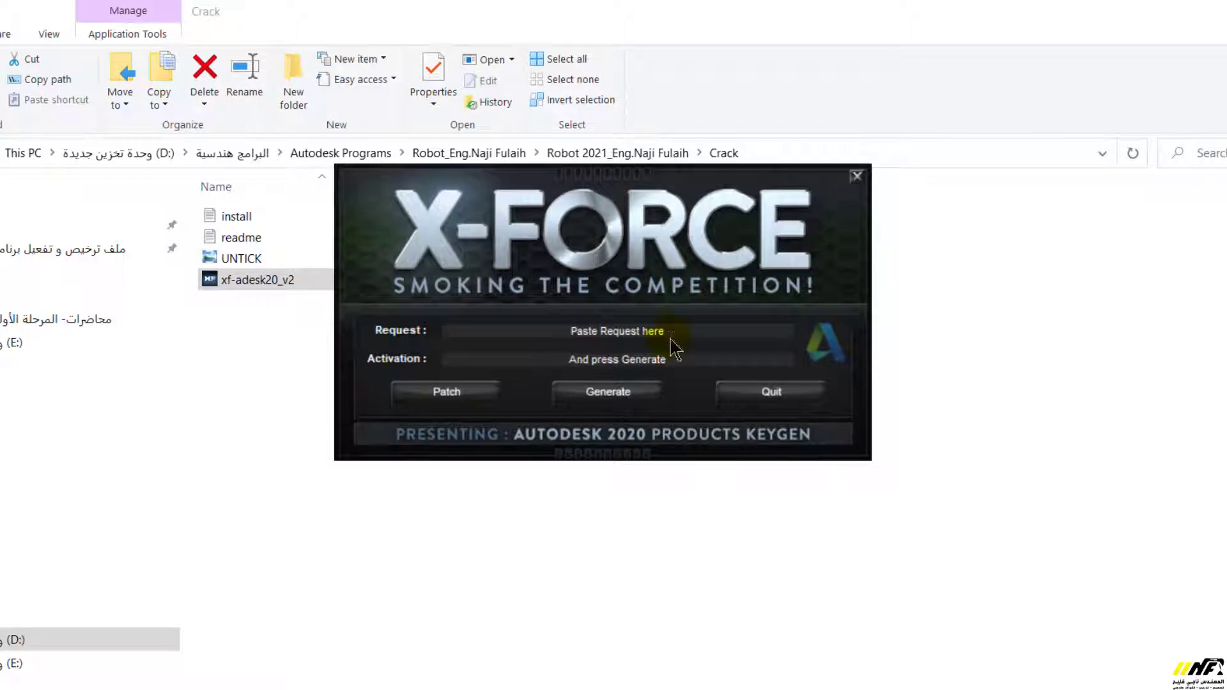
Apply the X-FORCE patch and dismiss the 'Successfully patched!' message
left_click_drag(655, 331, 682, 332)
left_click(460, 395)
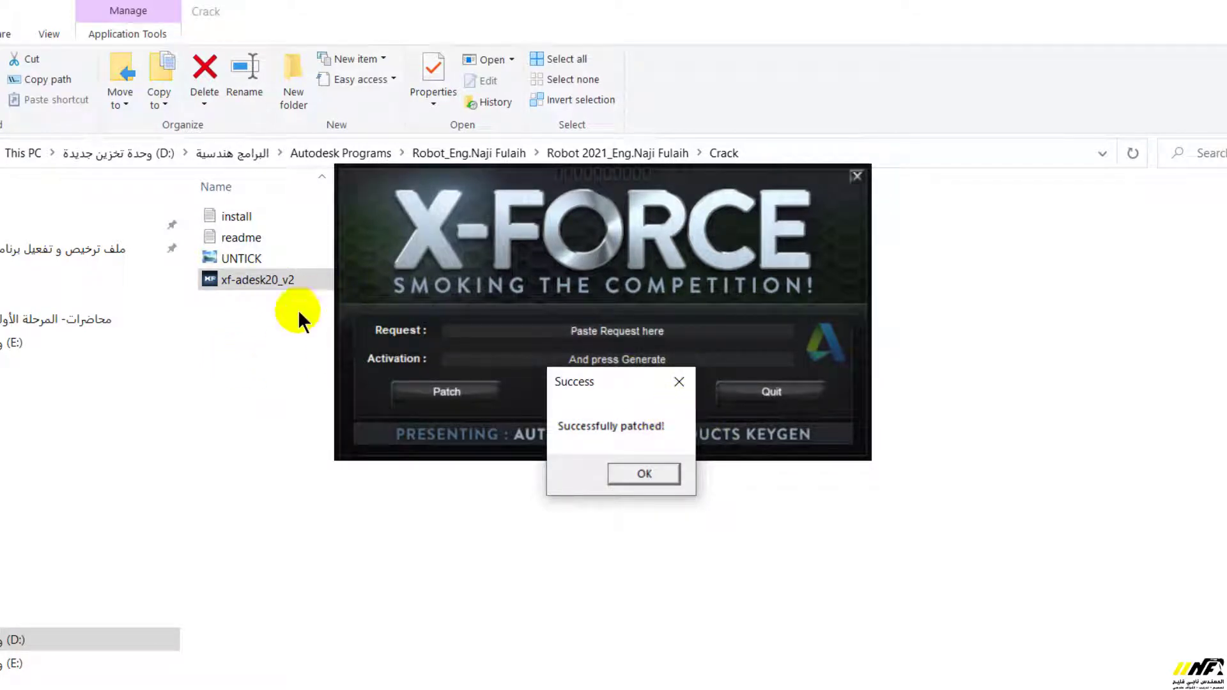
left_click(646, 475)
Paste the request code into the keygen, generate the activation code and select it
left_click(680, 337)
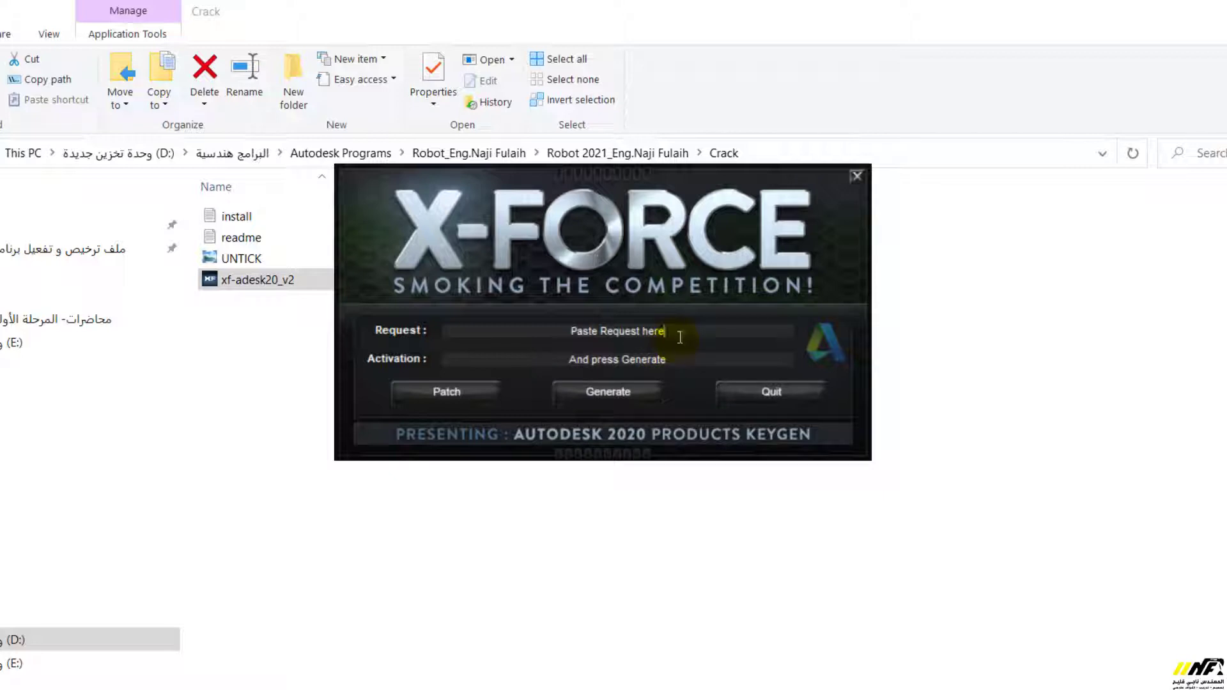
left_click_drag(680, 337, 572, 333)
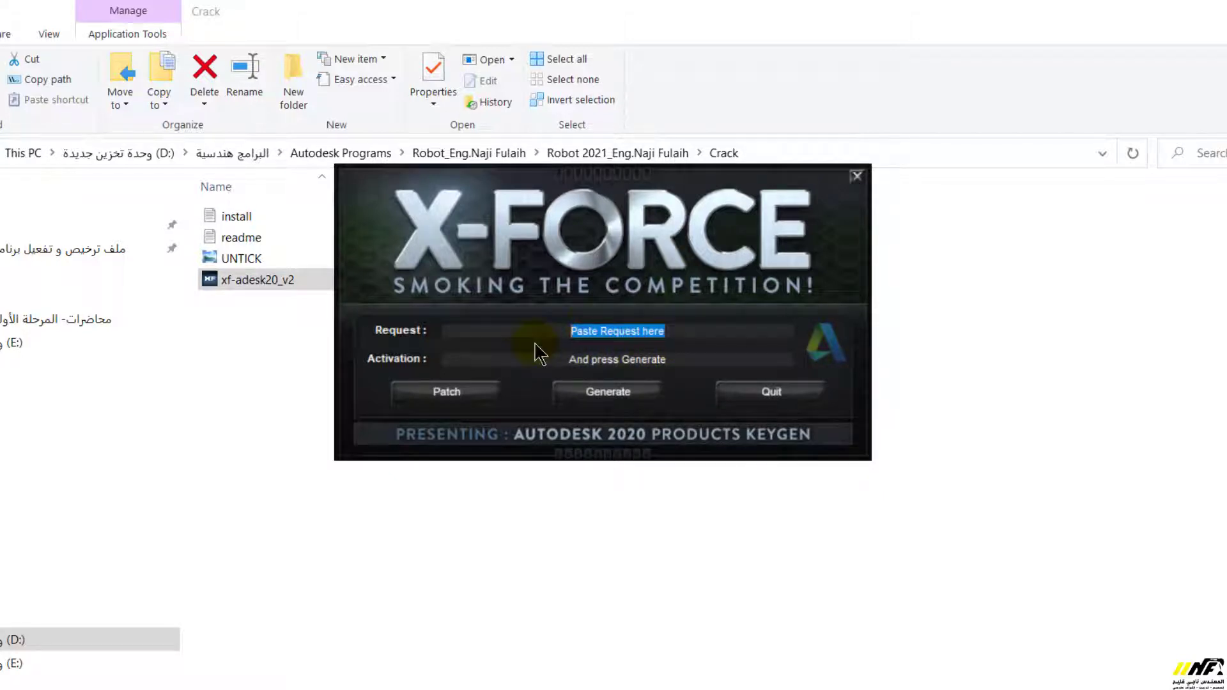
key("ctrl+v")
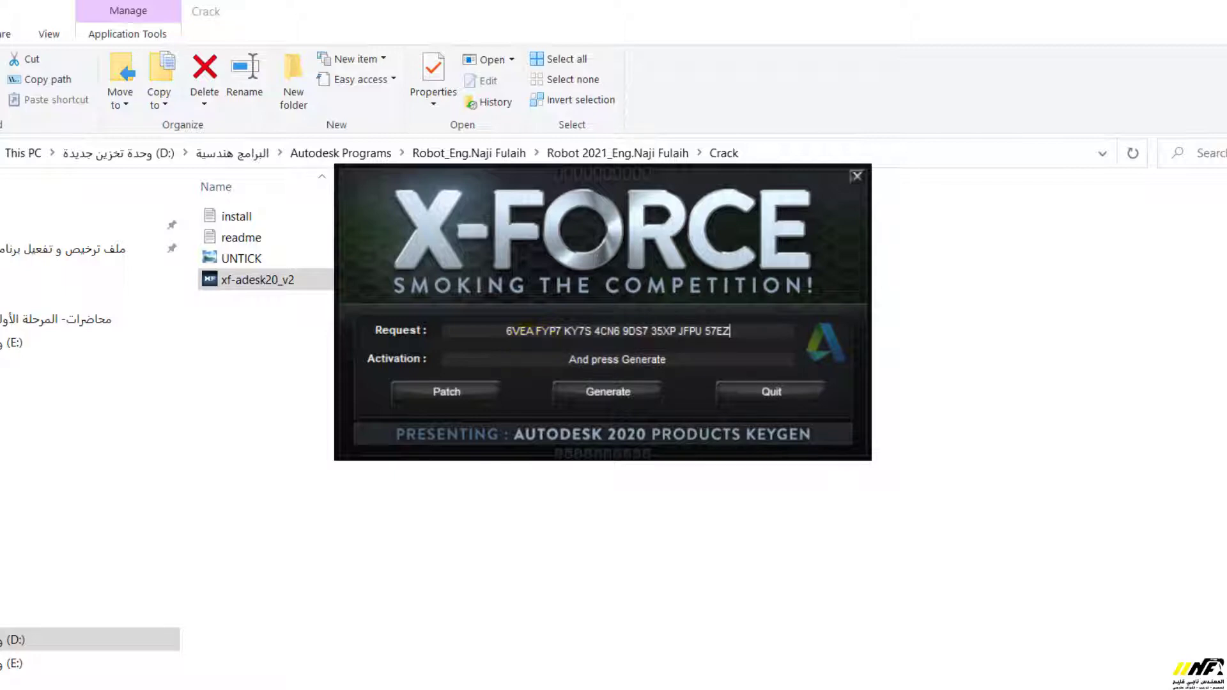
left_click_drag(728, 205, 1034, 365)
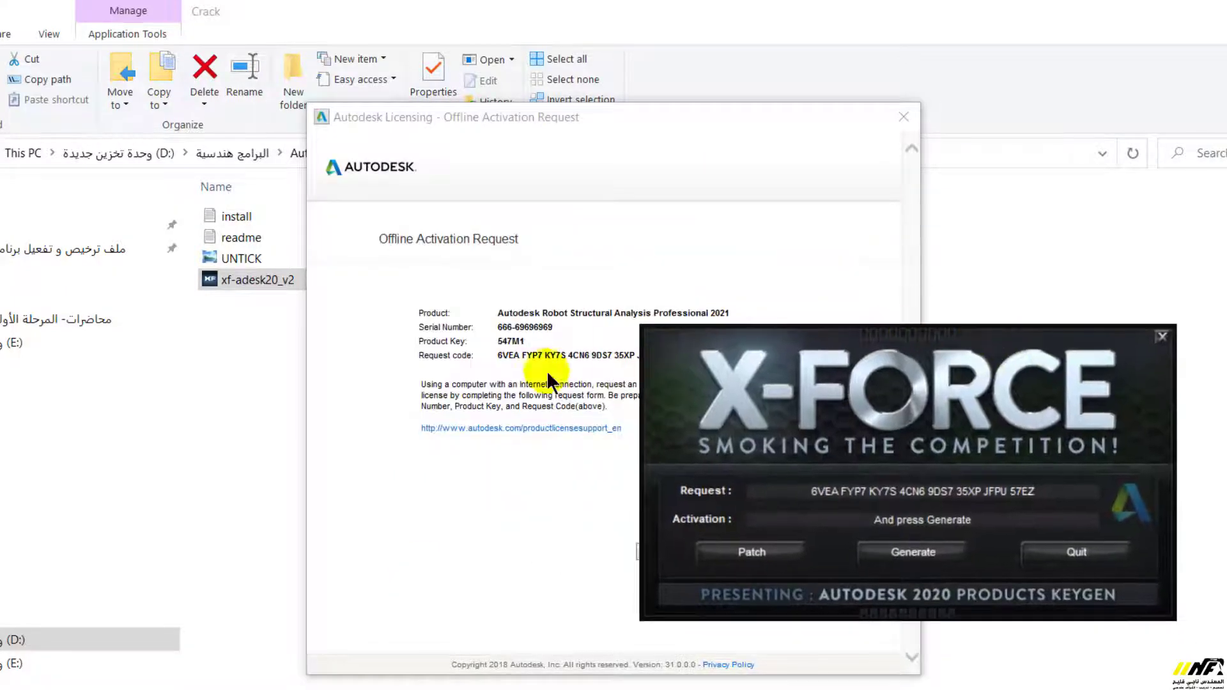
left_click_drag(855, 341, 752, 239)
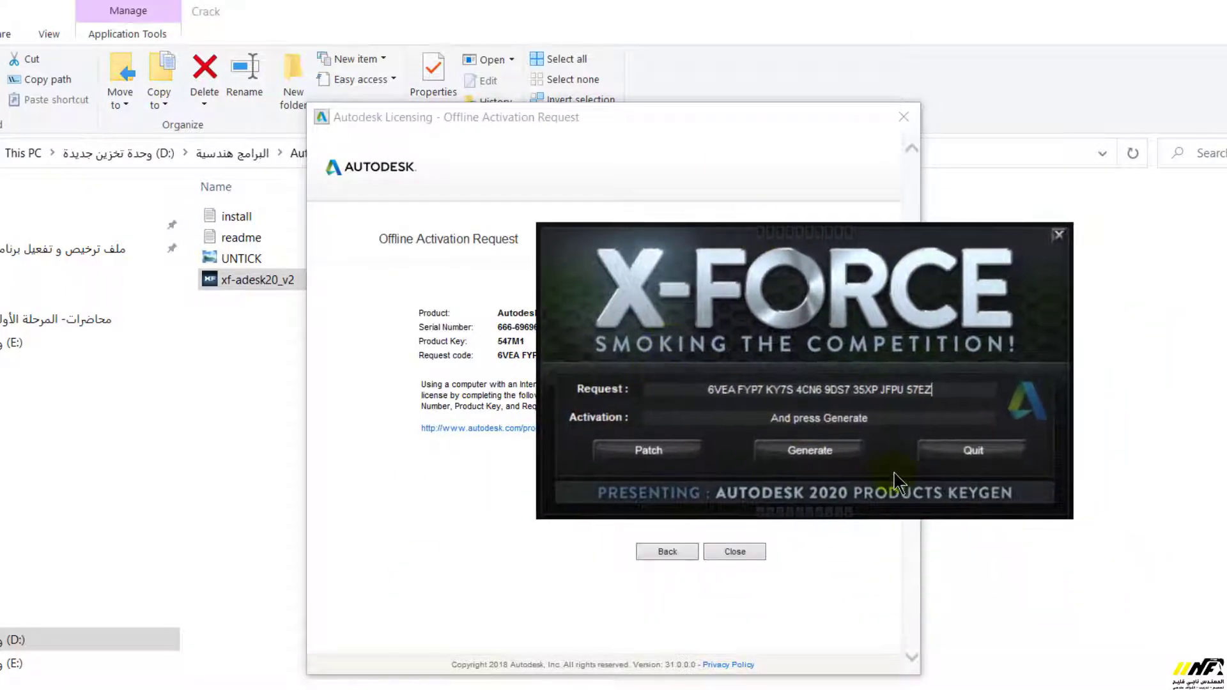
left_click(833, 461)
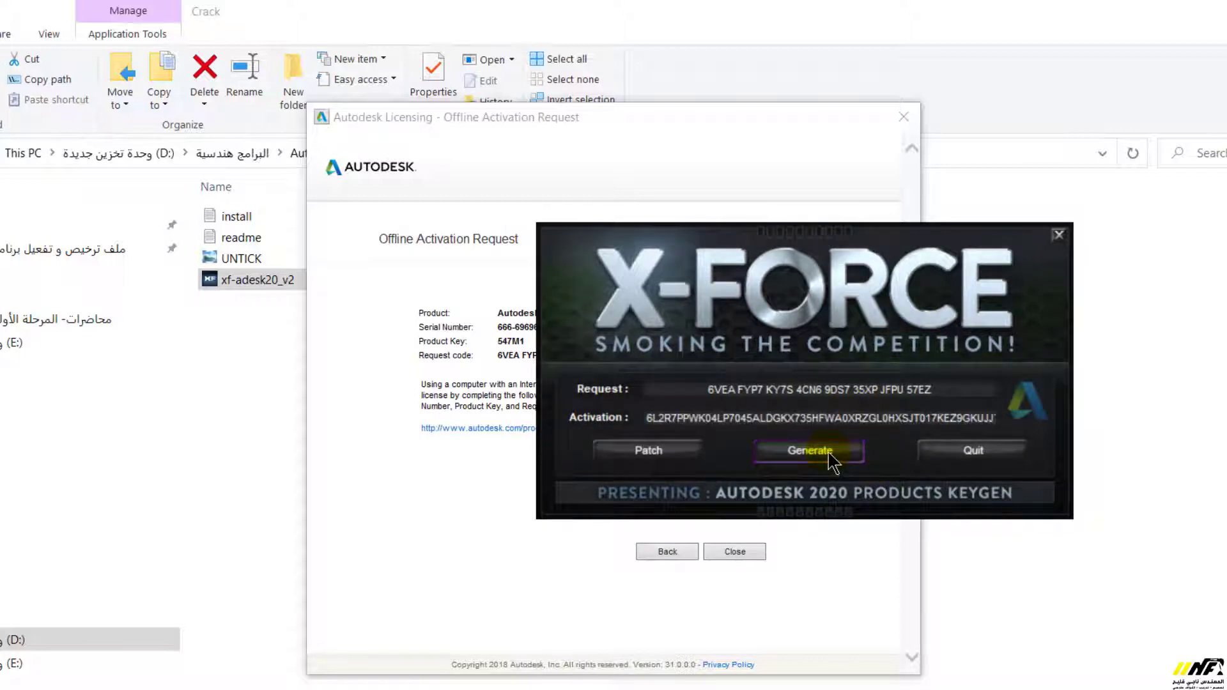
double_click(781, 423)
key("ctrl+c")
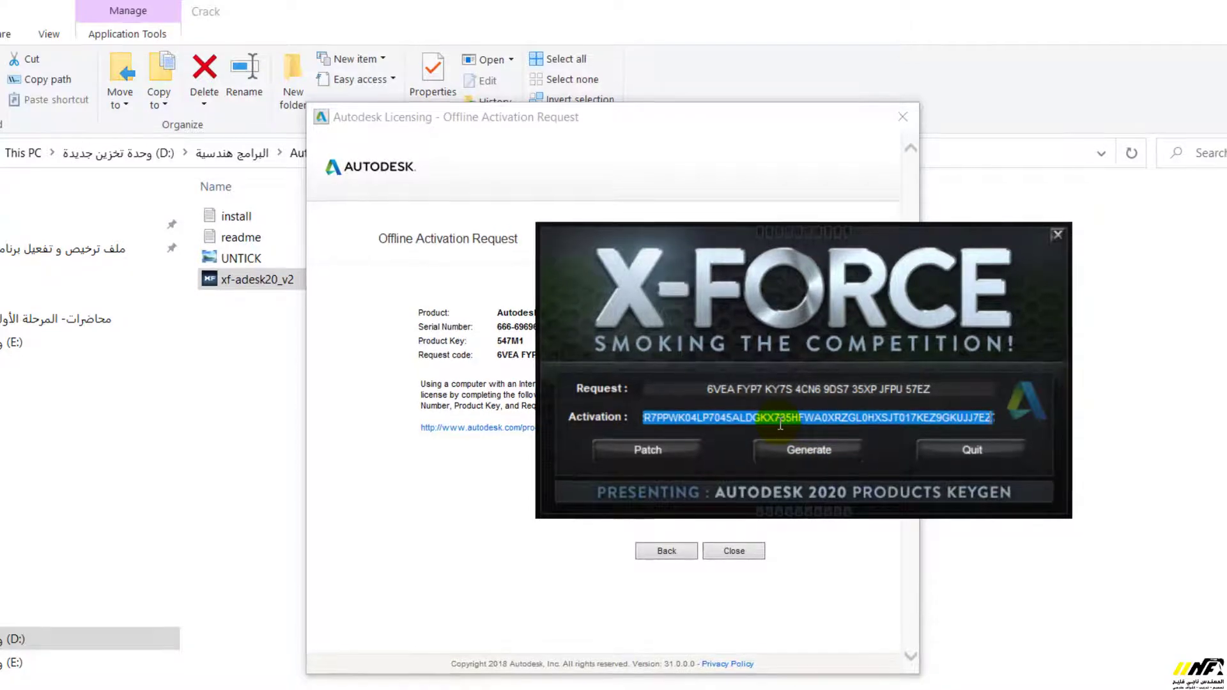
left_click_drag(777, 215, 1155, 103)
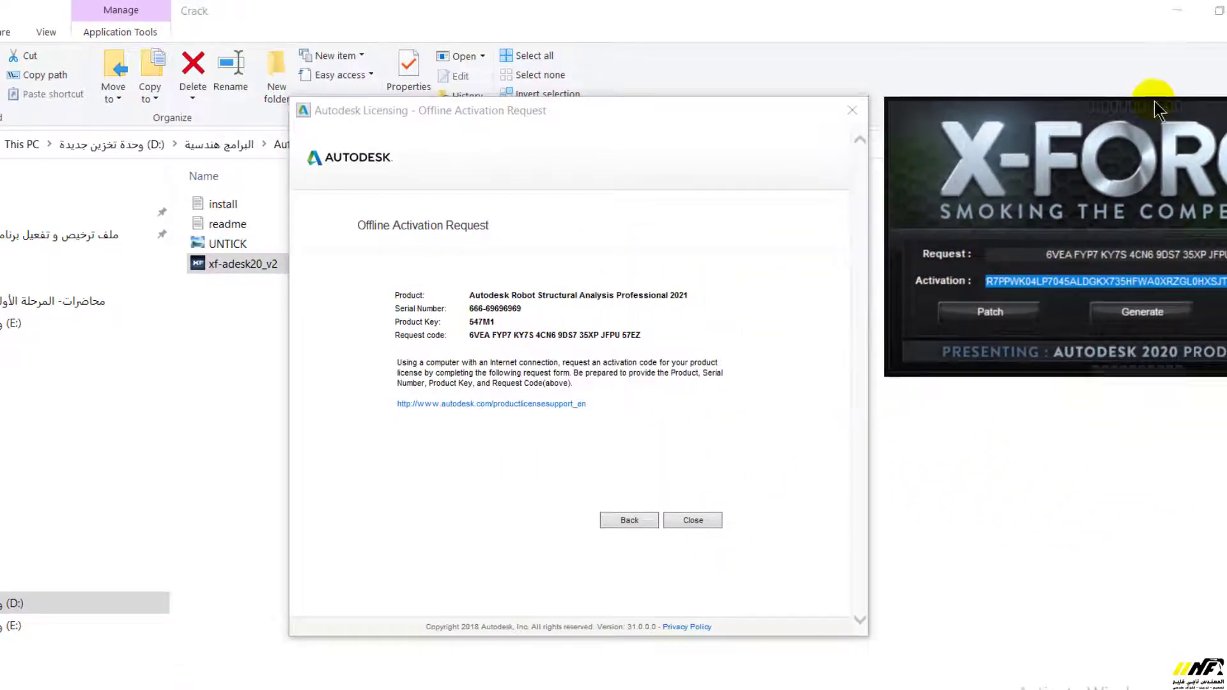
Return to activation options, choose 'I have an activation code', paste and submit it
left_click(626, 519)
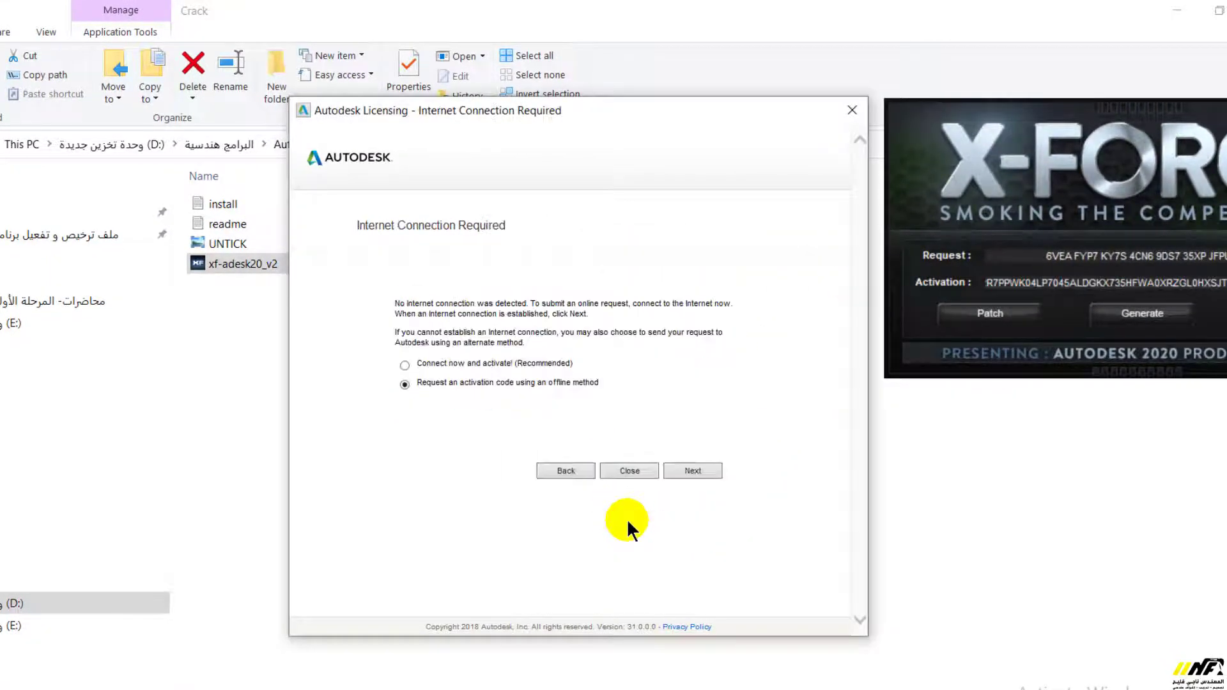
left_click(563, 470)
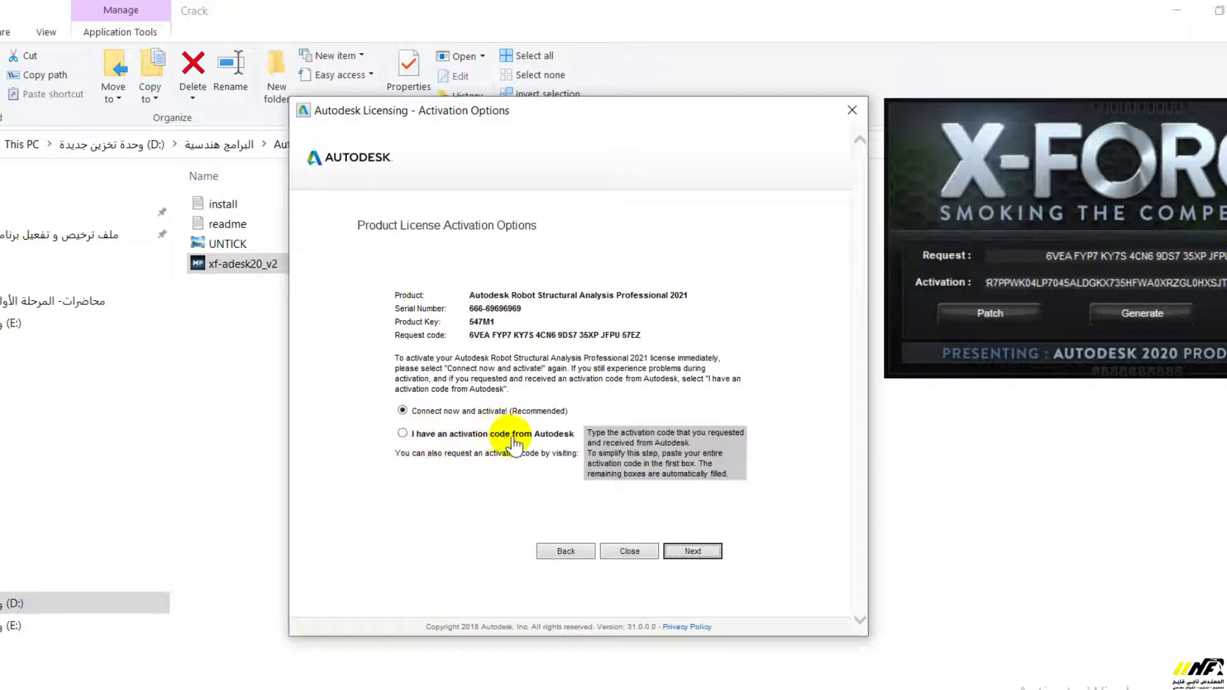
left_click(402, 434)
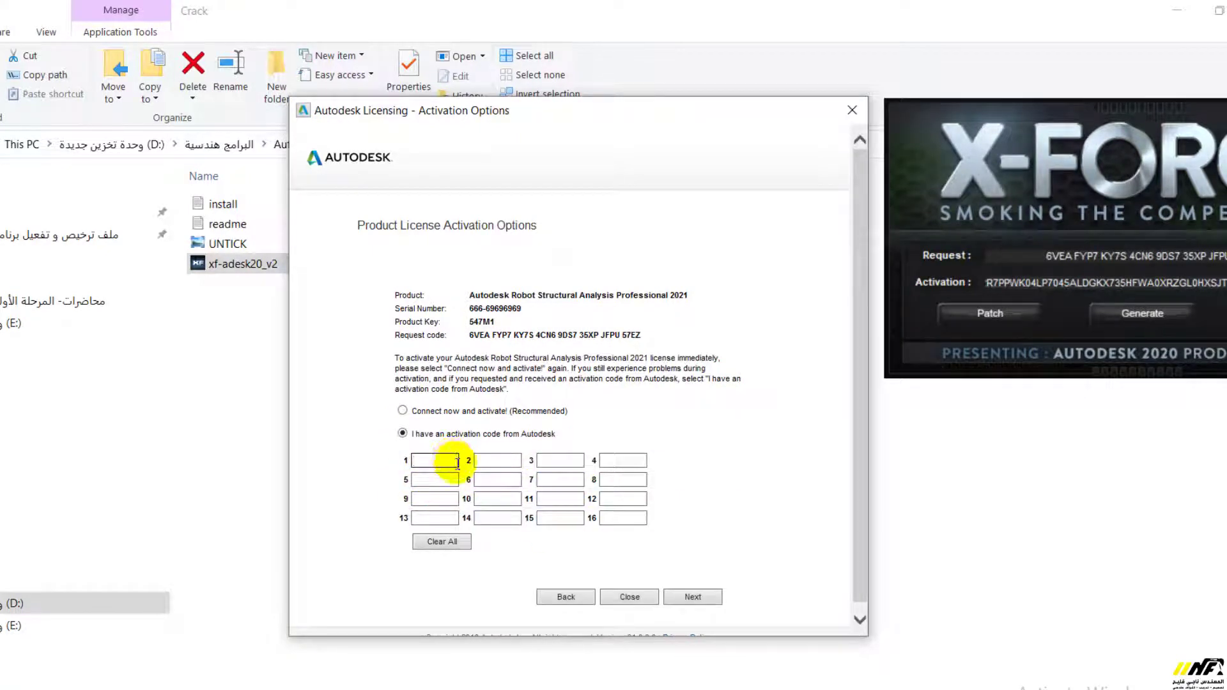
key("ctrl+v")
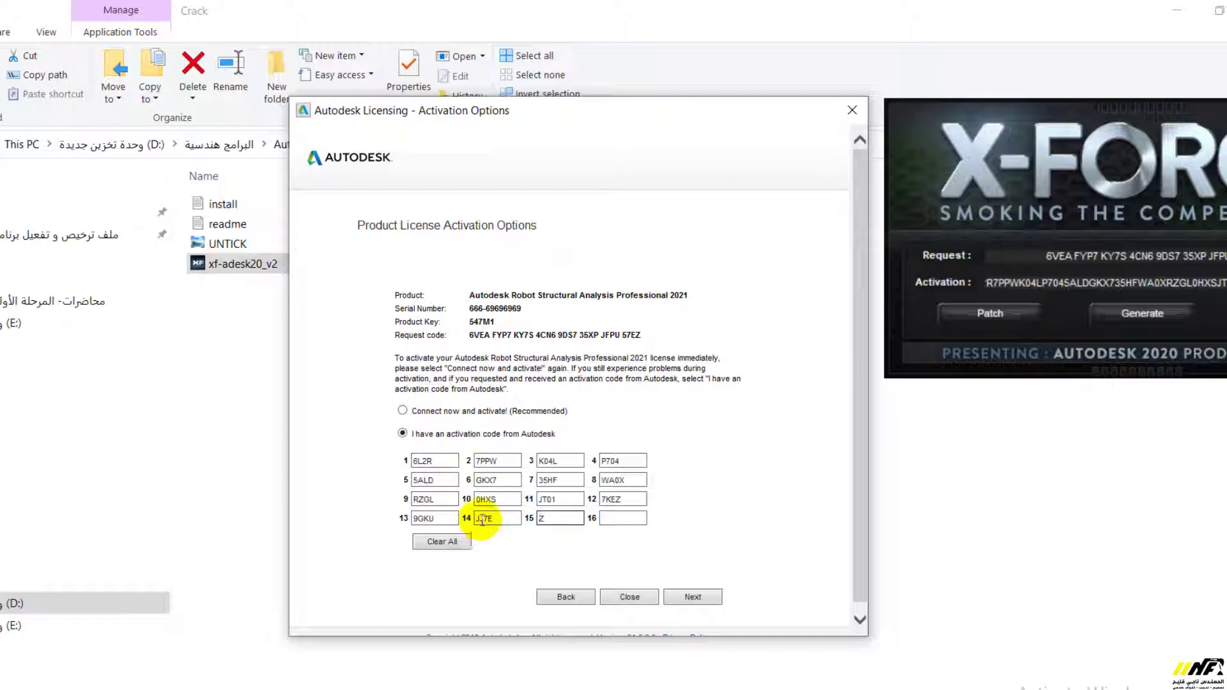
left_click(694, 596)
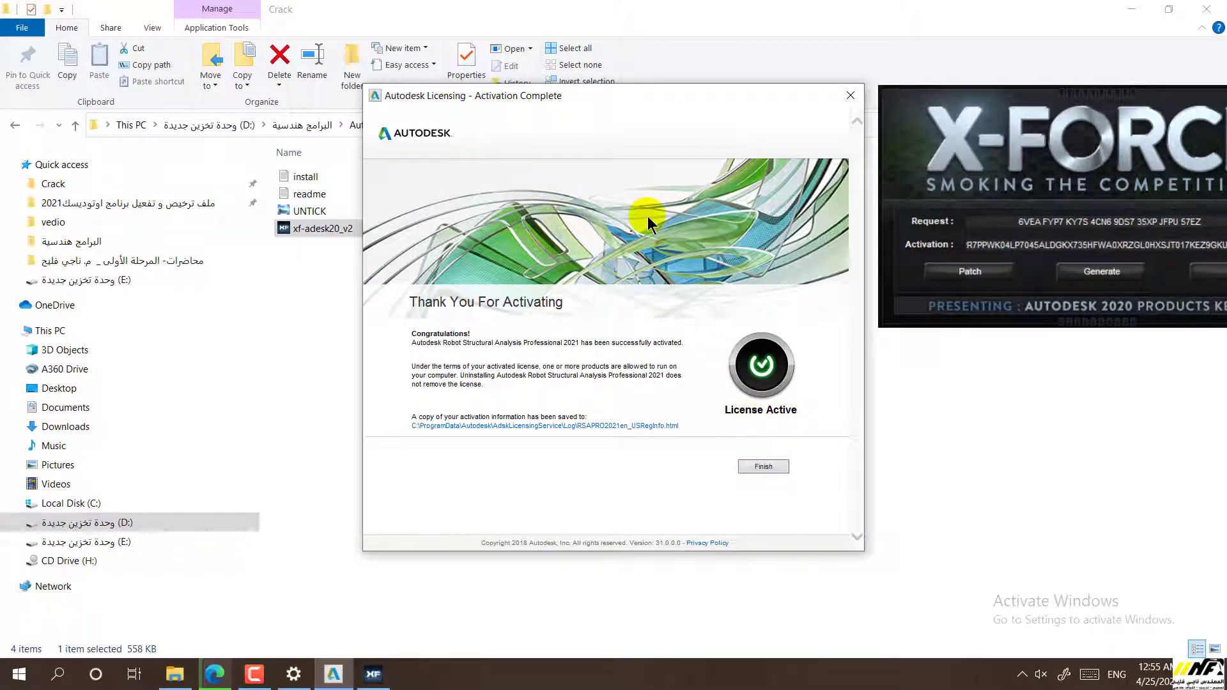
Close the activation-complete dialog and the keygen, leaving Robot's start page showing
left_click(770, 469)
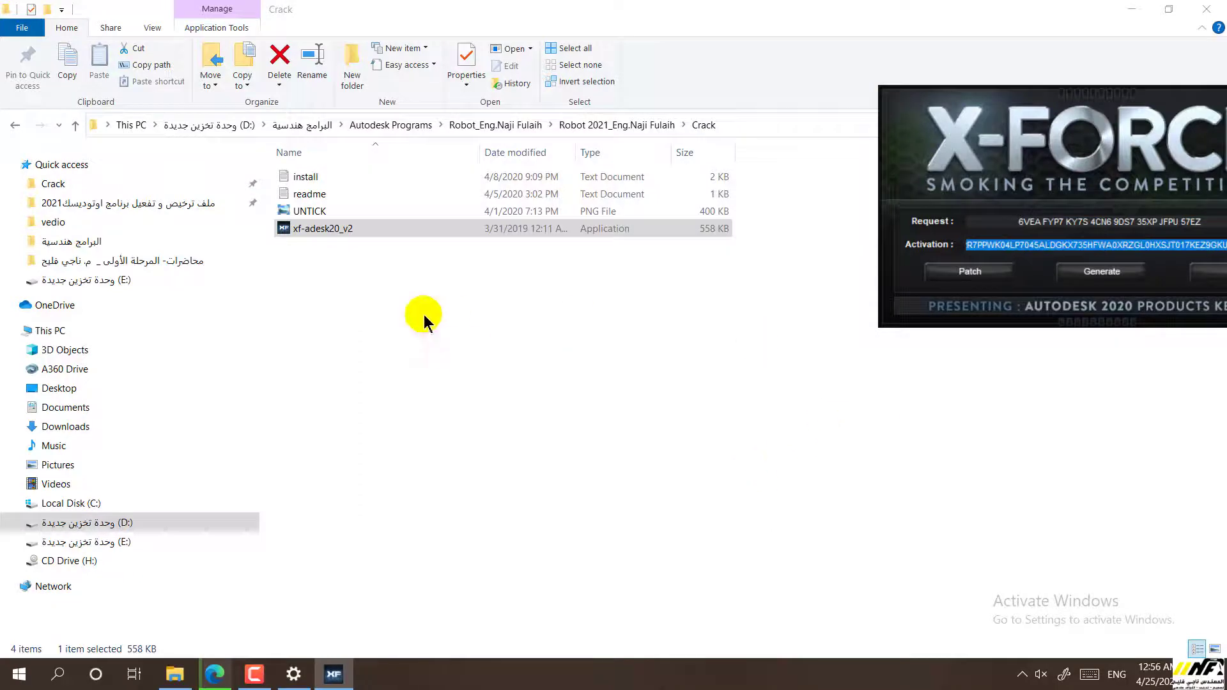
left_click(1130, 9)
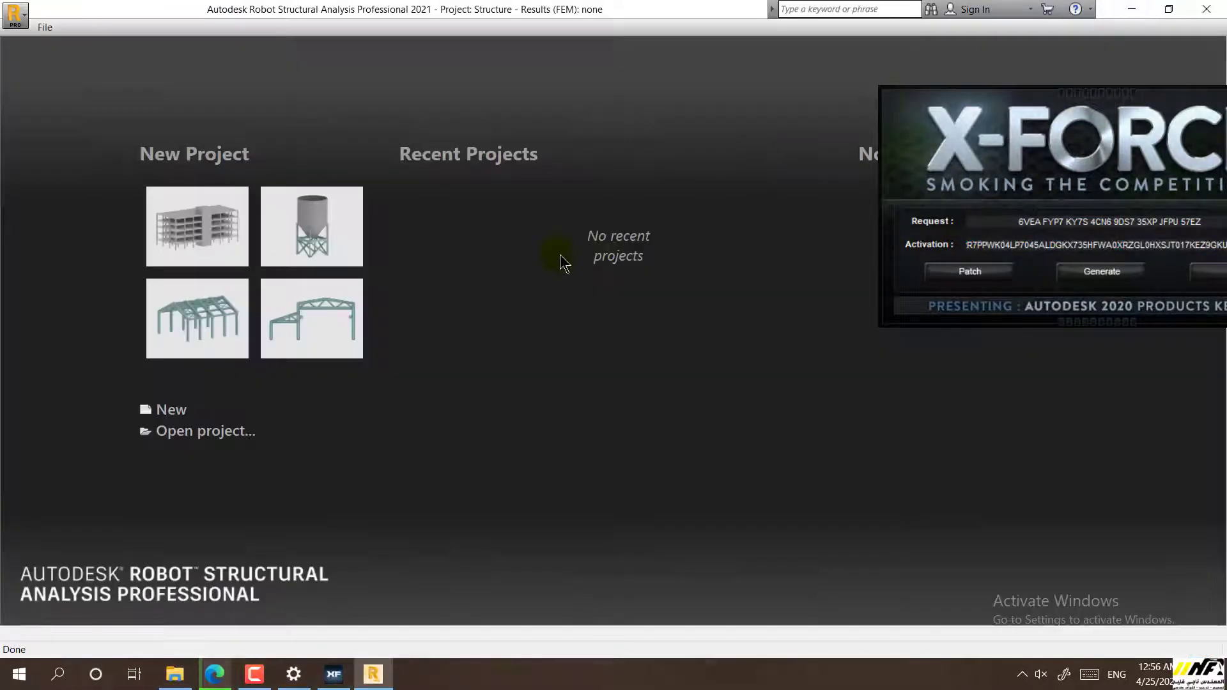
left_click_drag(1179, 107, 868, 163)
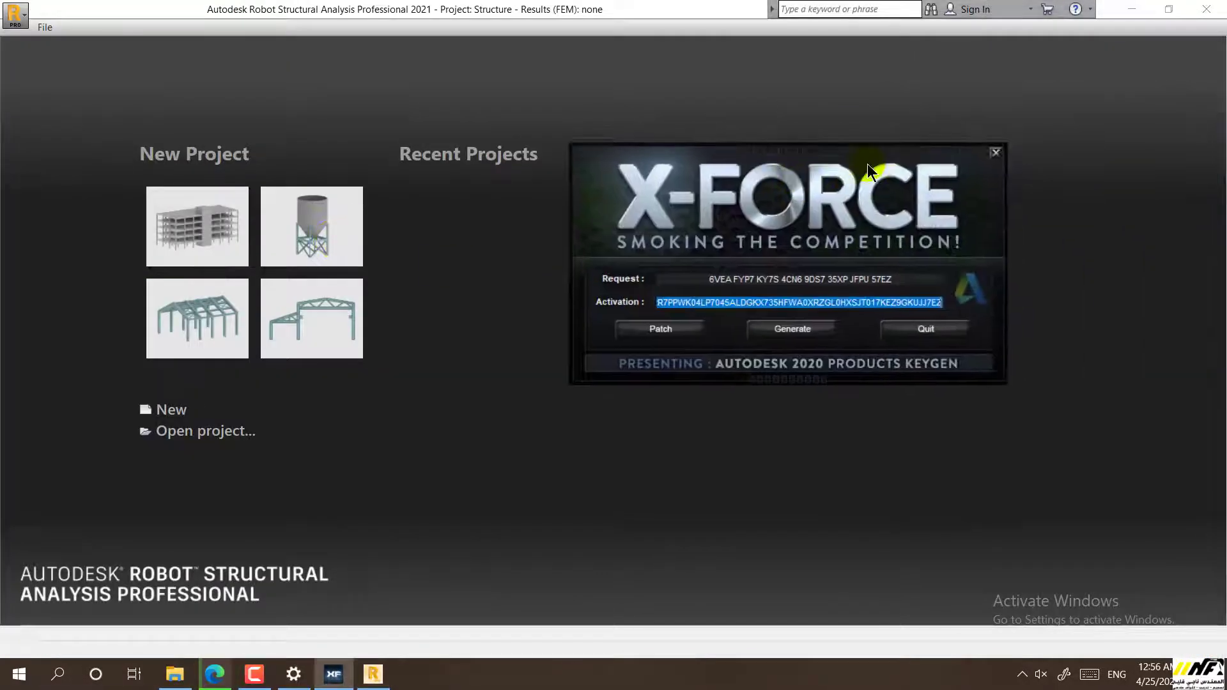
left_click(995, 152)
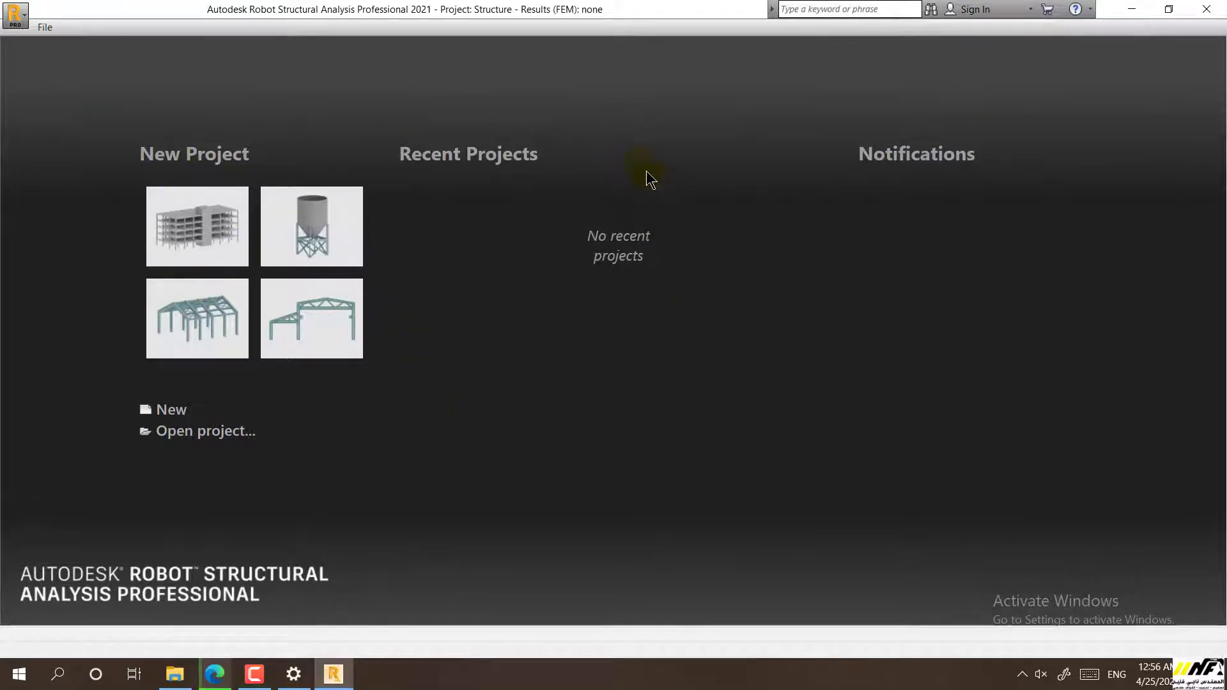
Switch Microsoft Defender real-time protection back on, approve the UAC prompt, and launch File Explorer
left_click(293, 675)
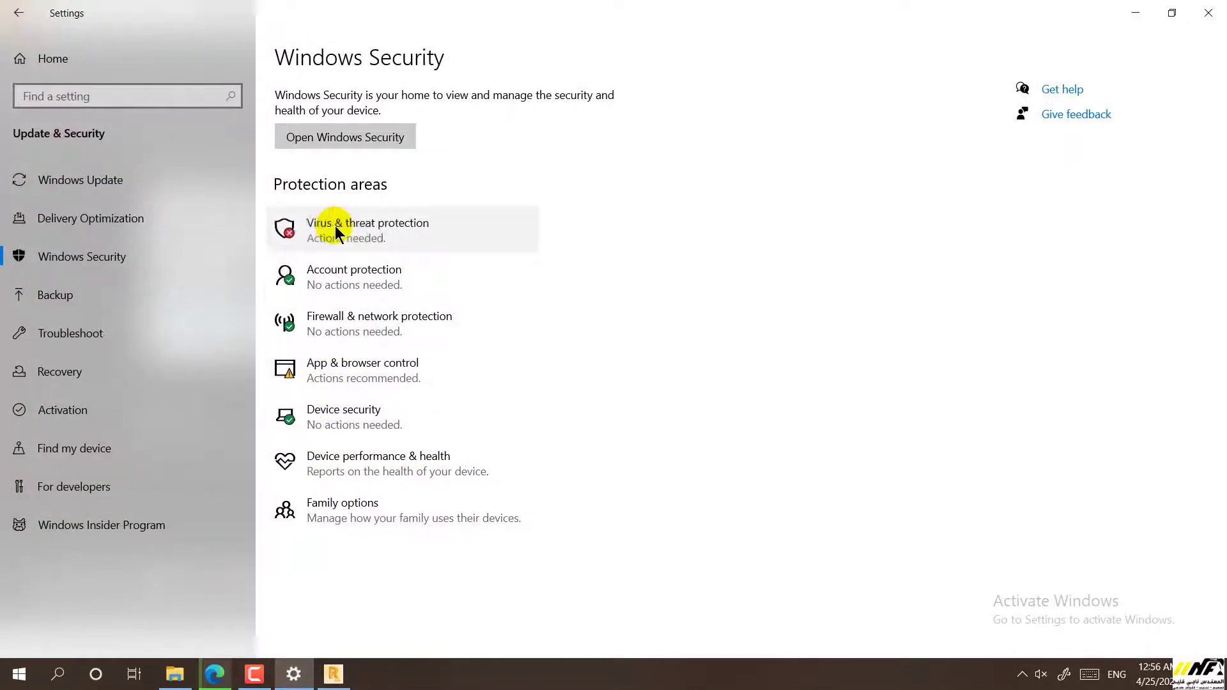
left_click(309, 229)
scroll(234, 300, "down", 3)
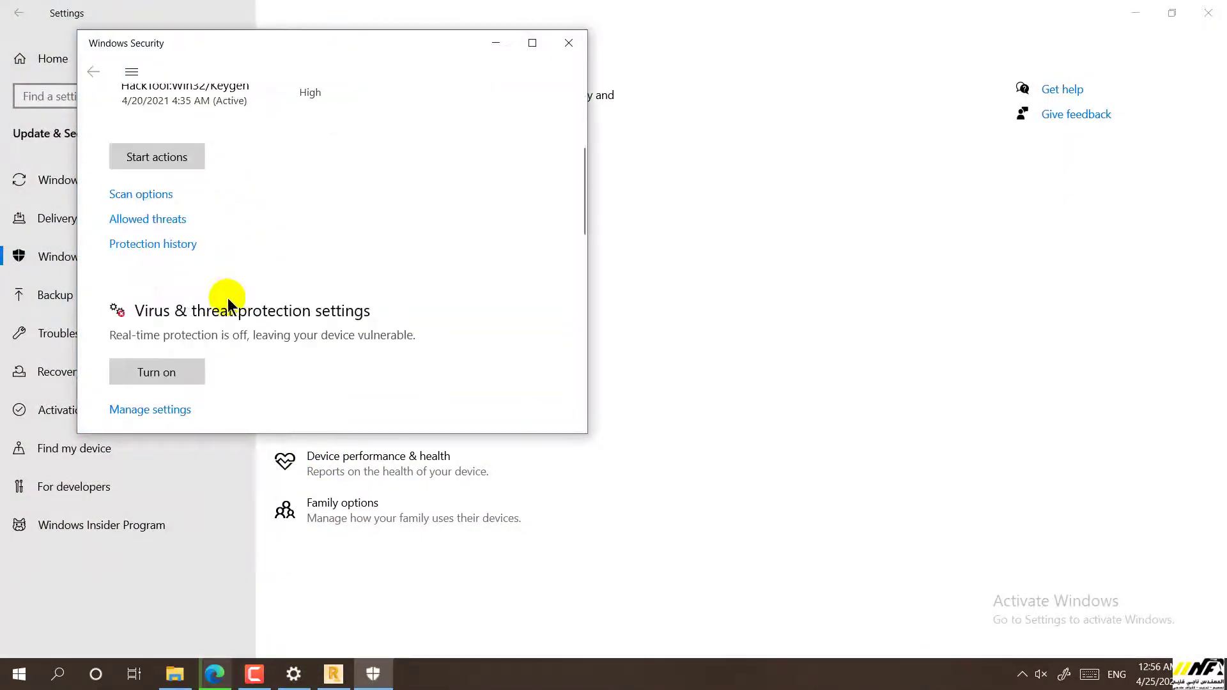
scroll(153, 274, "down", 2)
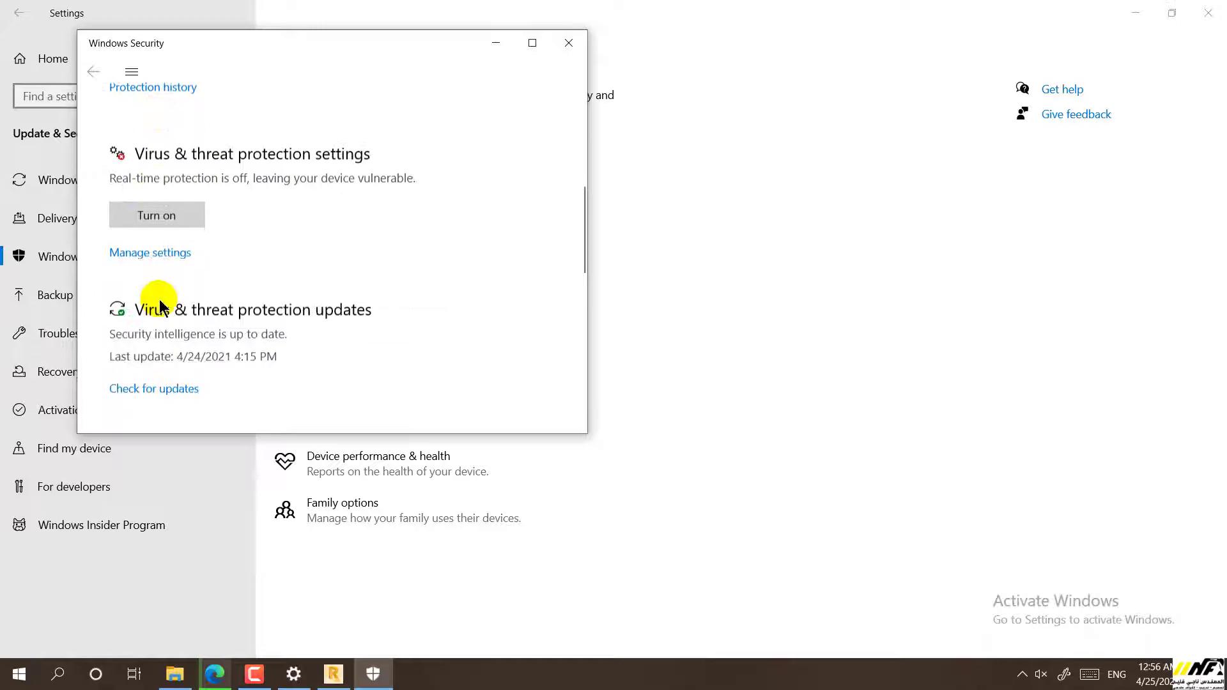
left_click(149, 254)
left_click(122, 322)
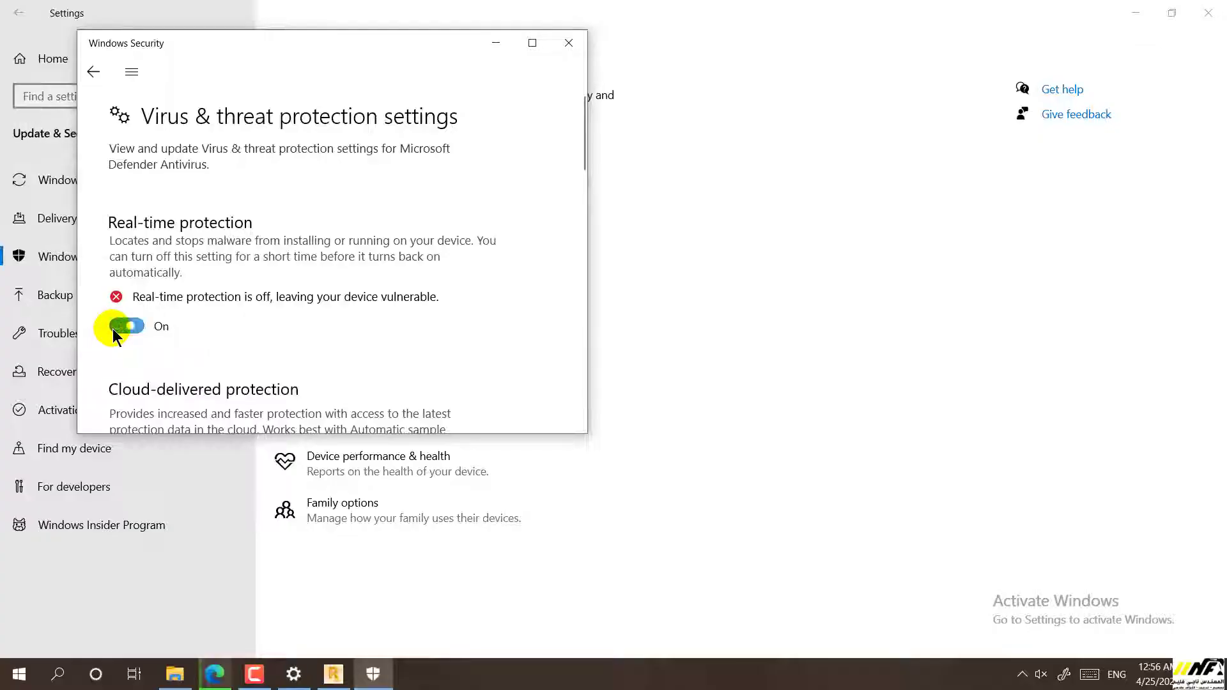
left_click(123, 325)
left_click(174, 674)
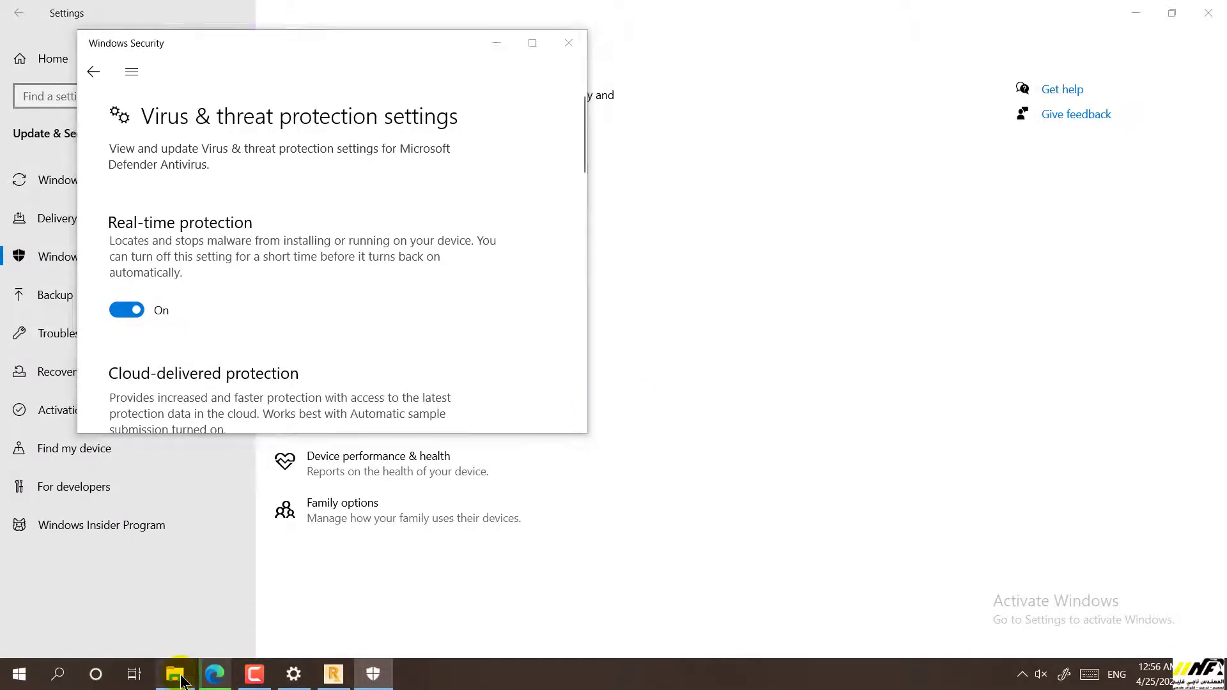
Permanently delete the Robot installer folder from Desktop > New folder (2) with Shift+Delete
left_click(88, 505)
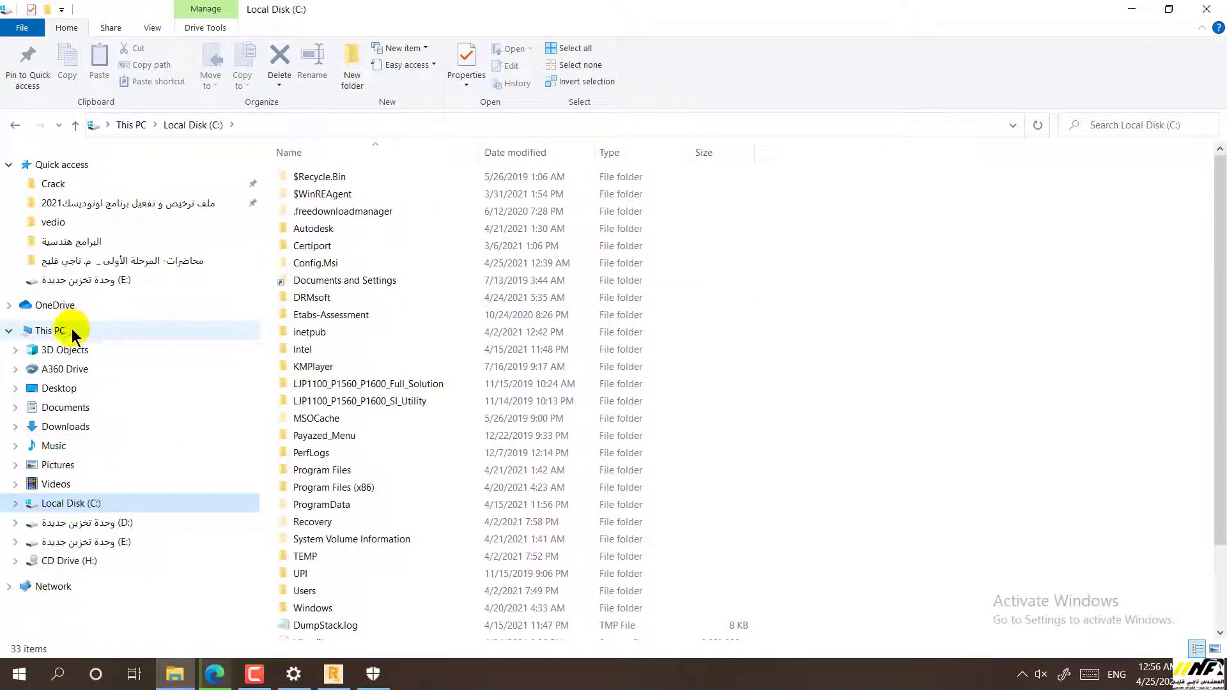
left_click(61, 389)
left_click(339, 195)
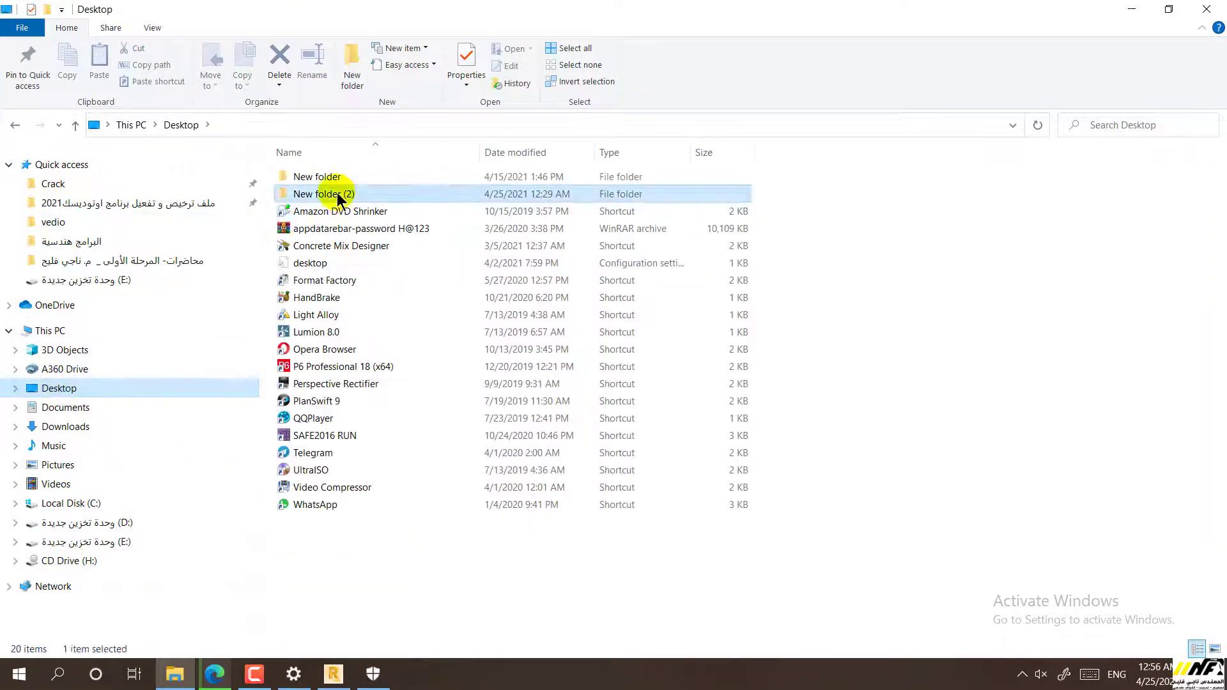
double_click(337, 195)
left_click(341, 179)
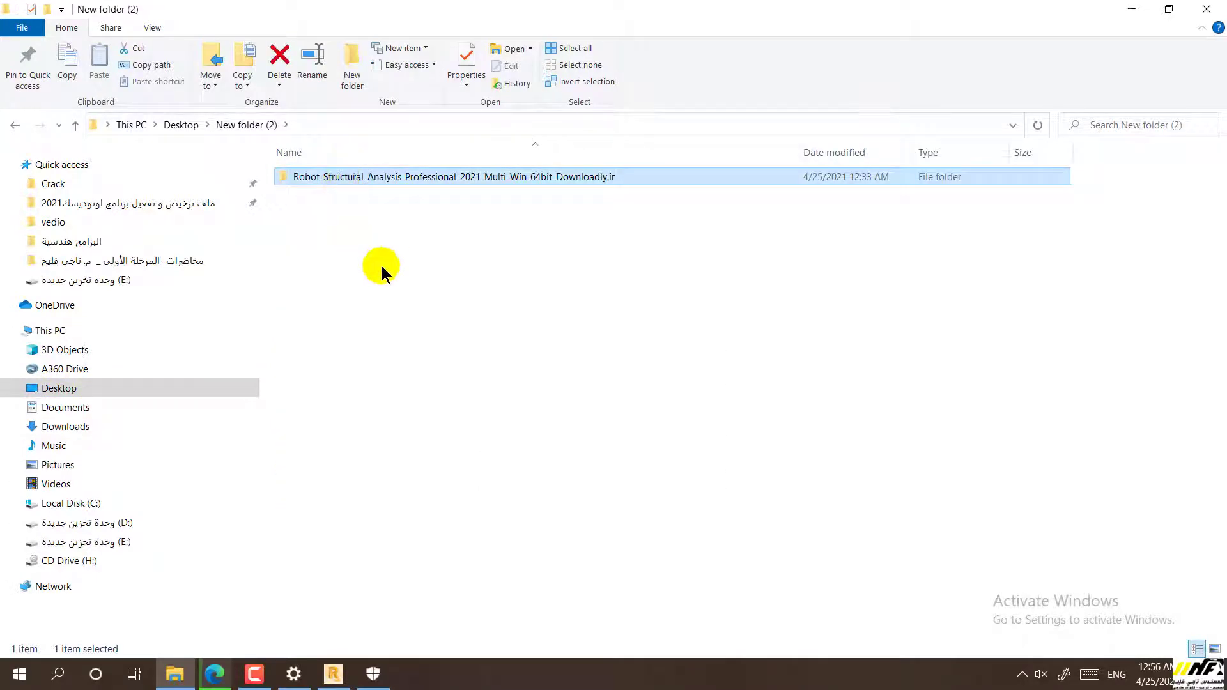
double_click(366, 180)
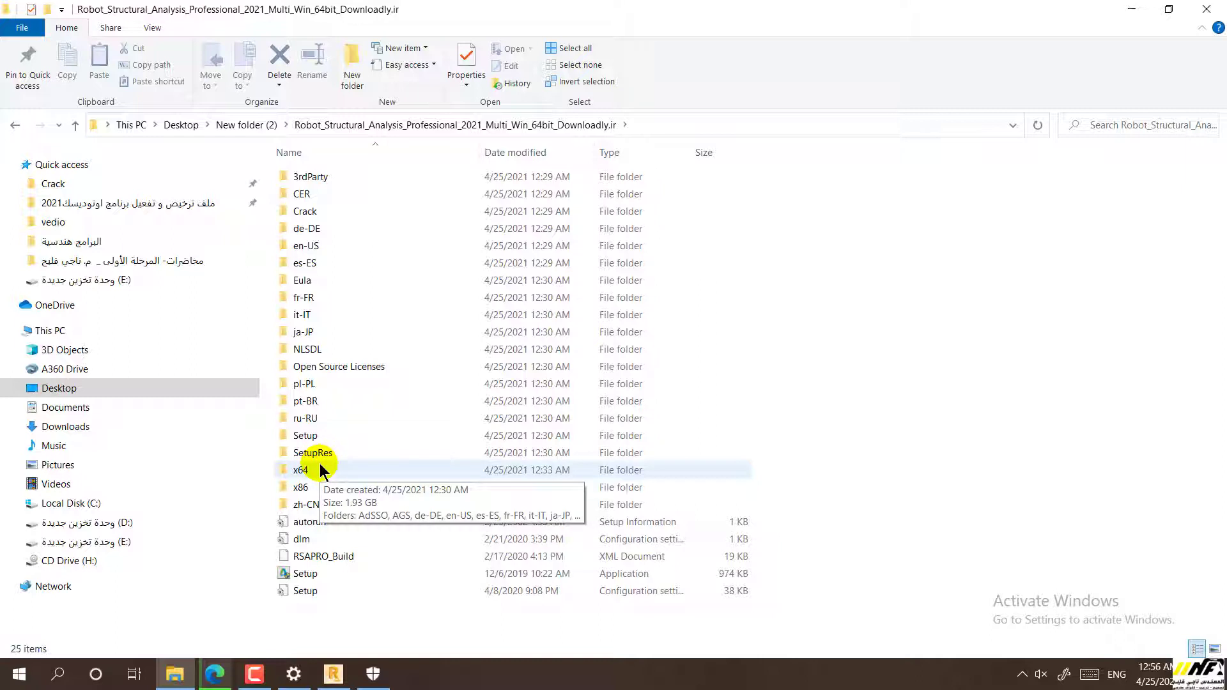
key("alt+Left")
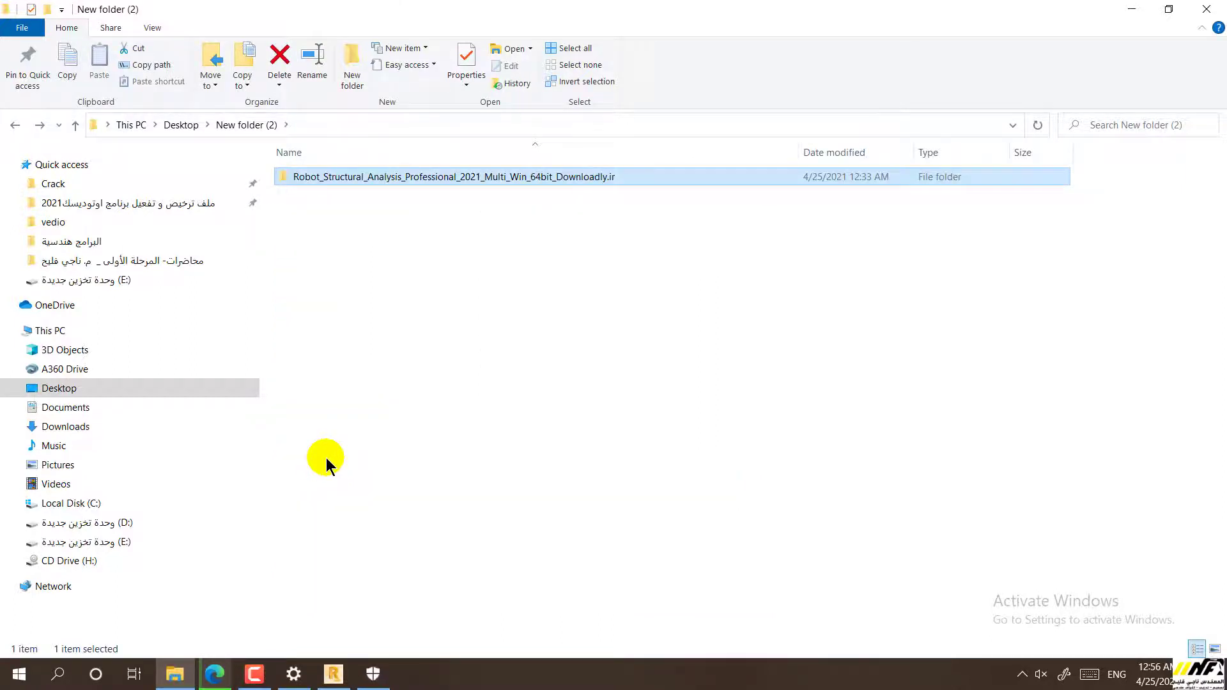
key("shift+Delete")
key("Escape")
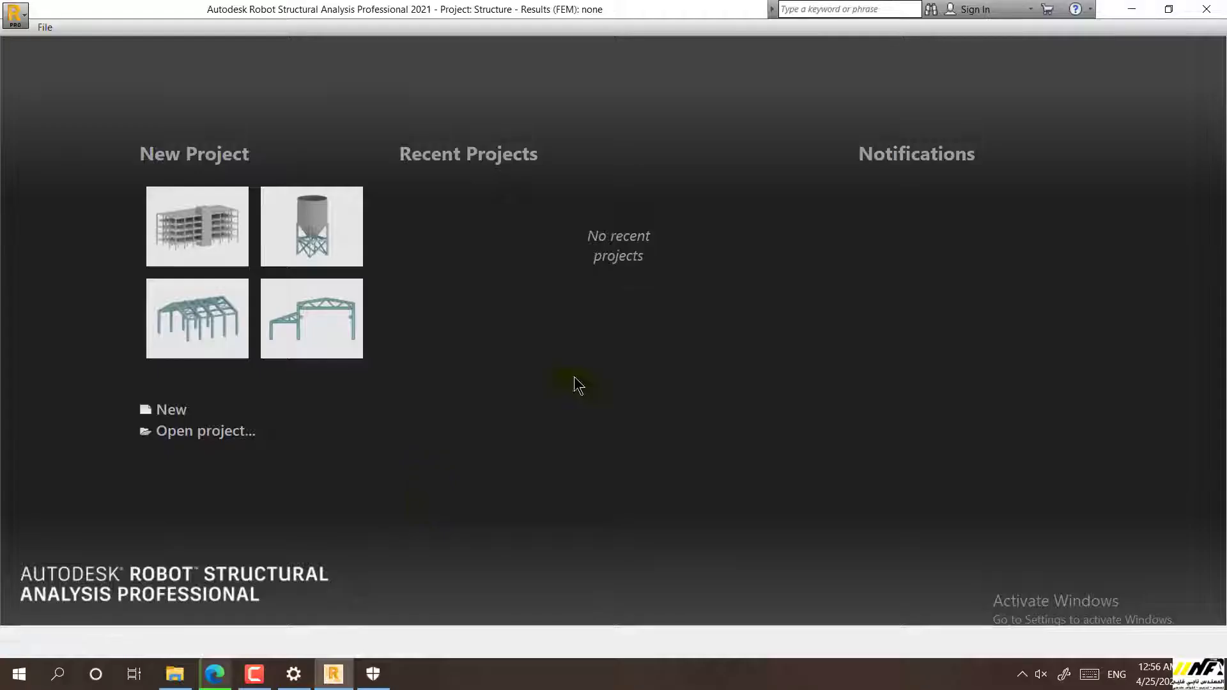
Close Robot, File Explorer, Windows Security and Settings to reveal the desktop
left_click(1207, 9)
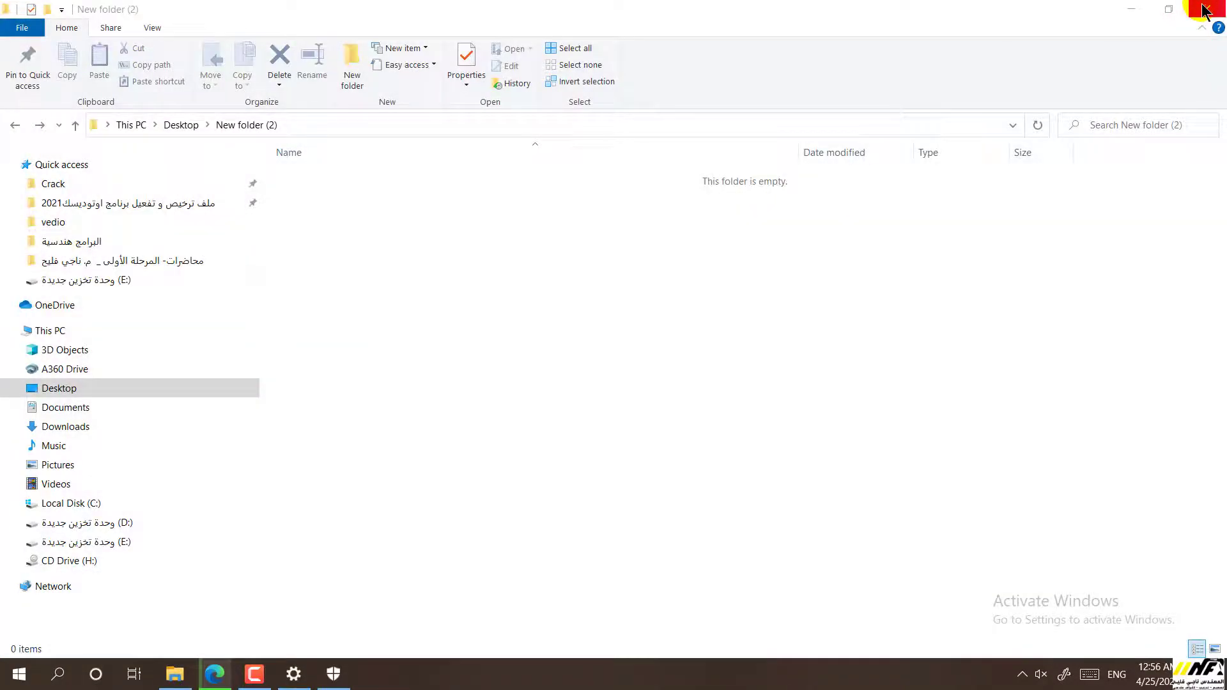
left_click(1206, 11)
left_click(561, 49)
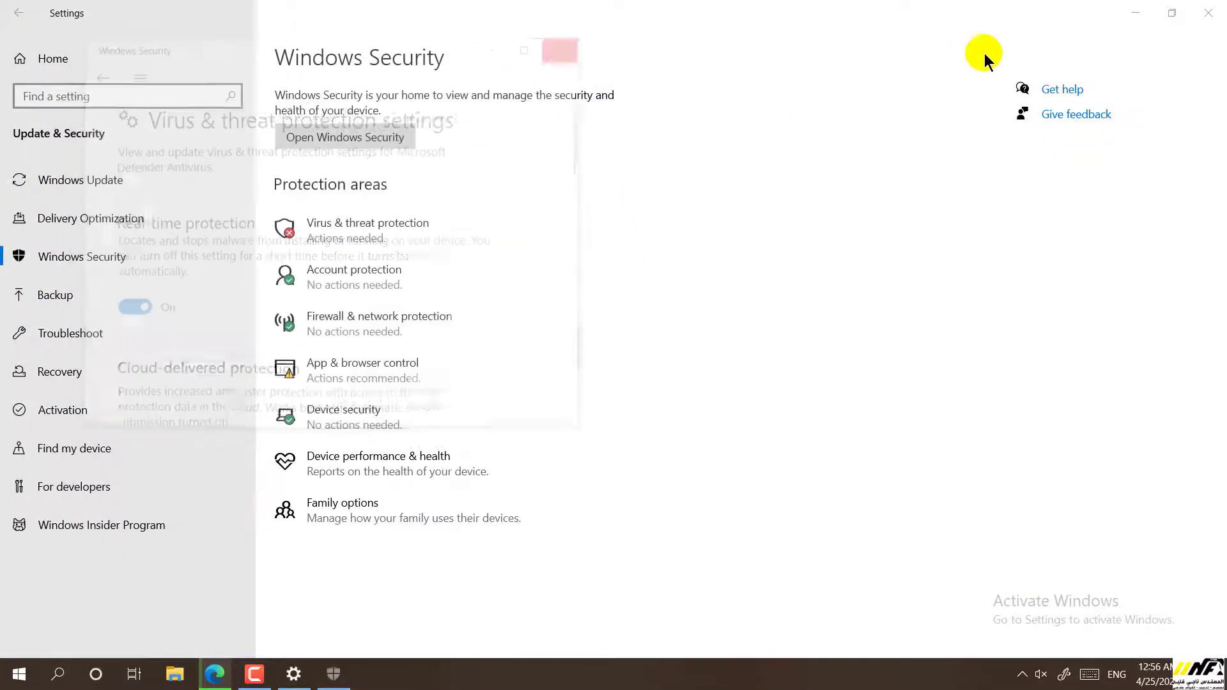
left_click(1209, 11)
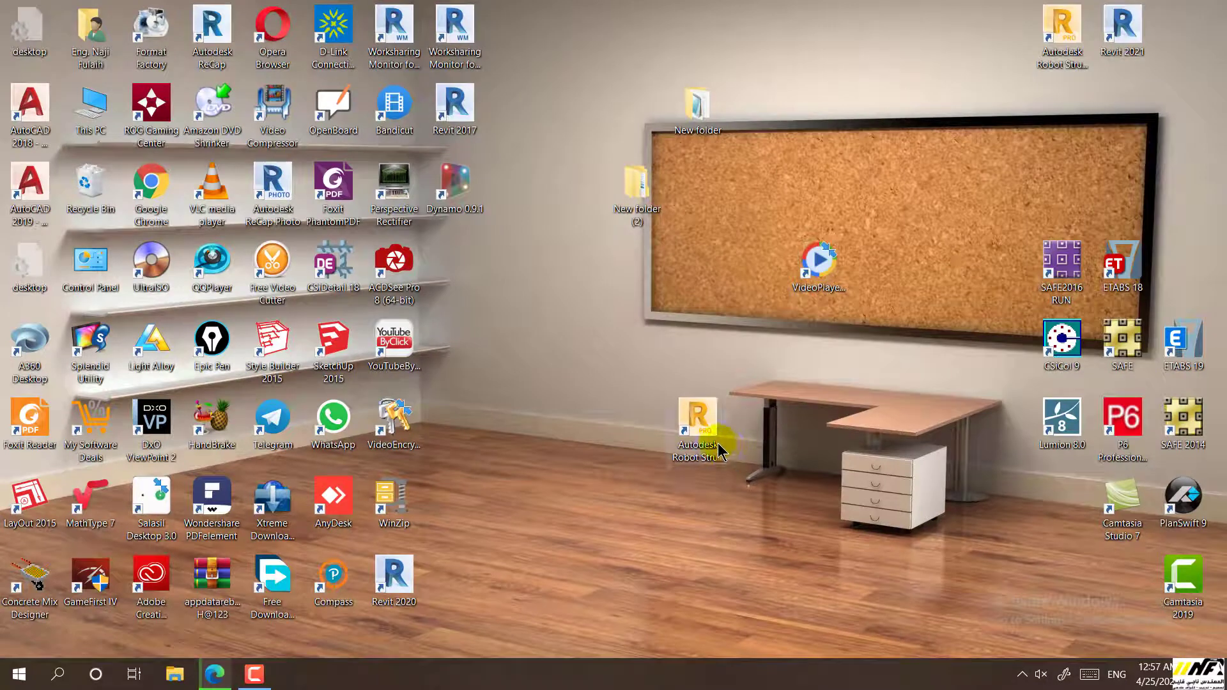
Relaunch Robot Structural Analysis Professional 2021 from its desktop shortcut to reach the start page
double_click(697, 427)
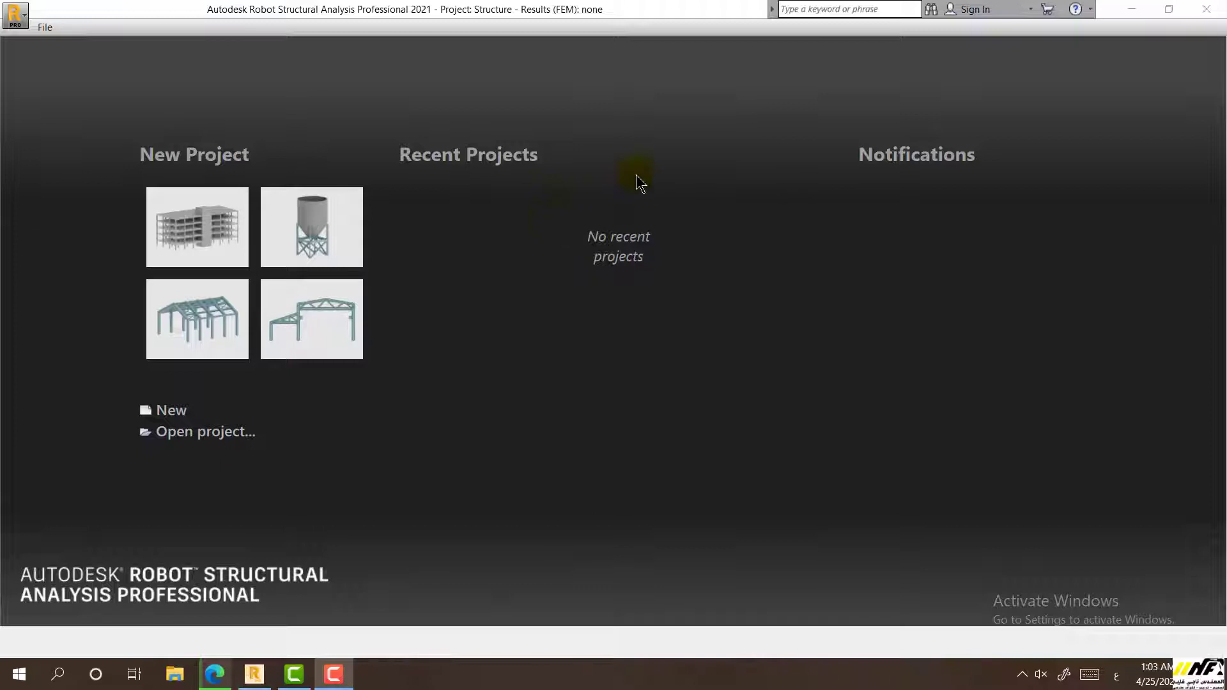
Search Windows for 'un' after switching input to English, and launch Uninstall Tool
left_click(19, 684)
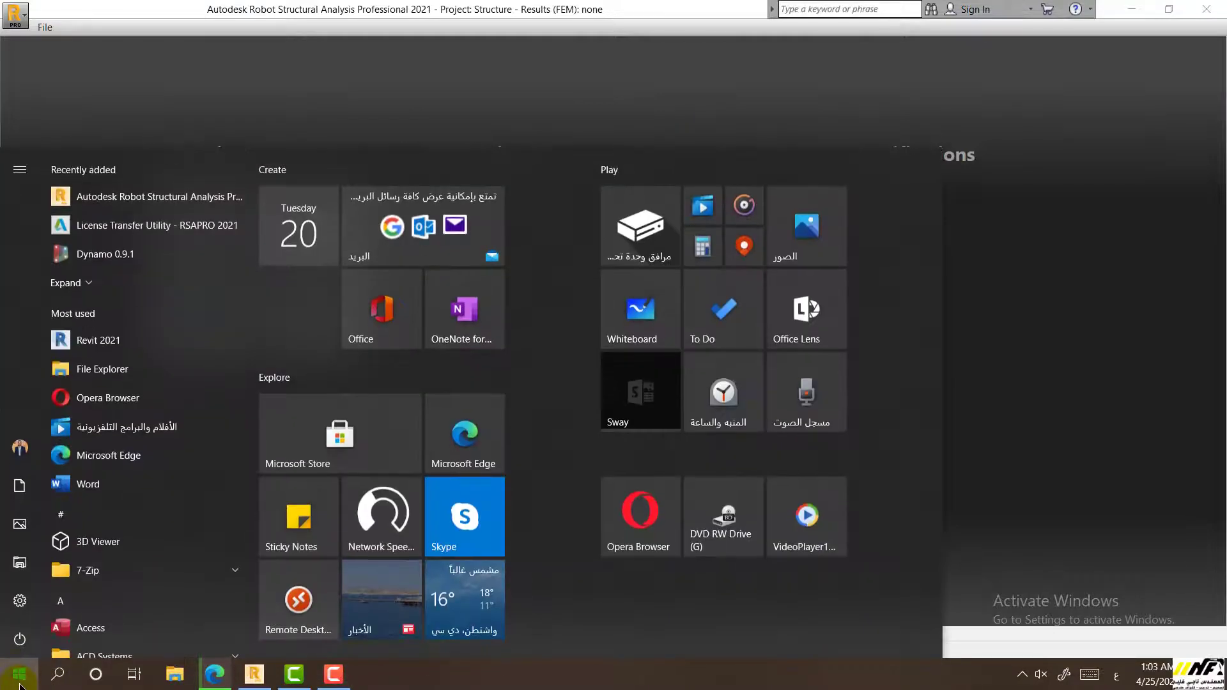
left_click(58, 677)
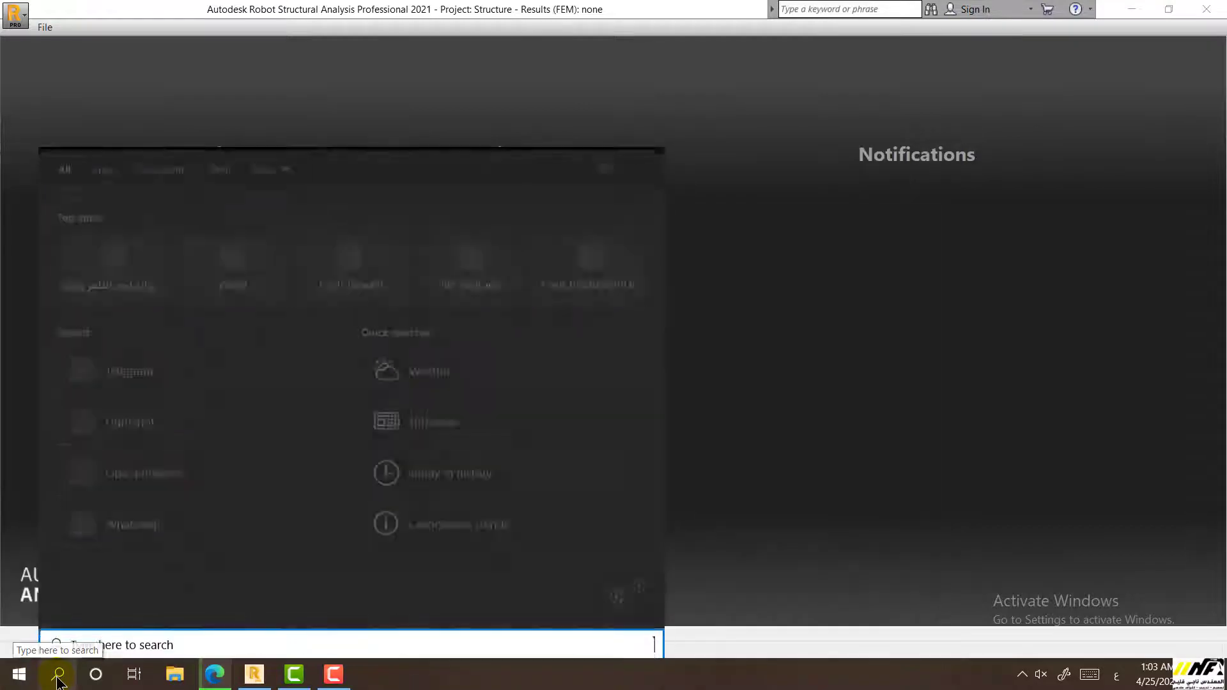
type("عوس")
key("BackSpace")
key("BackSpace")
key("BackSpace")
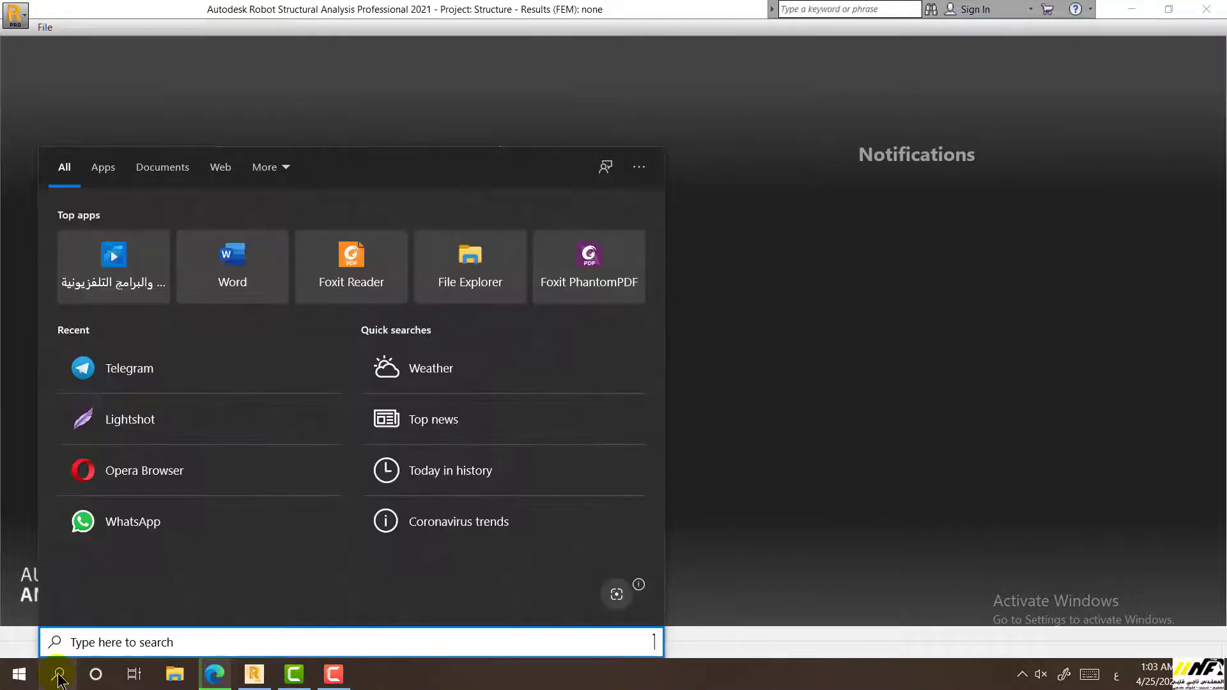
key("alt+shift")
type("u")
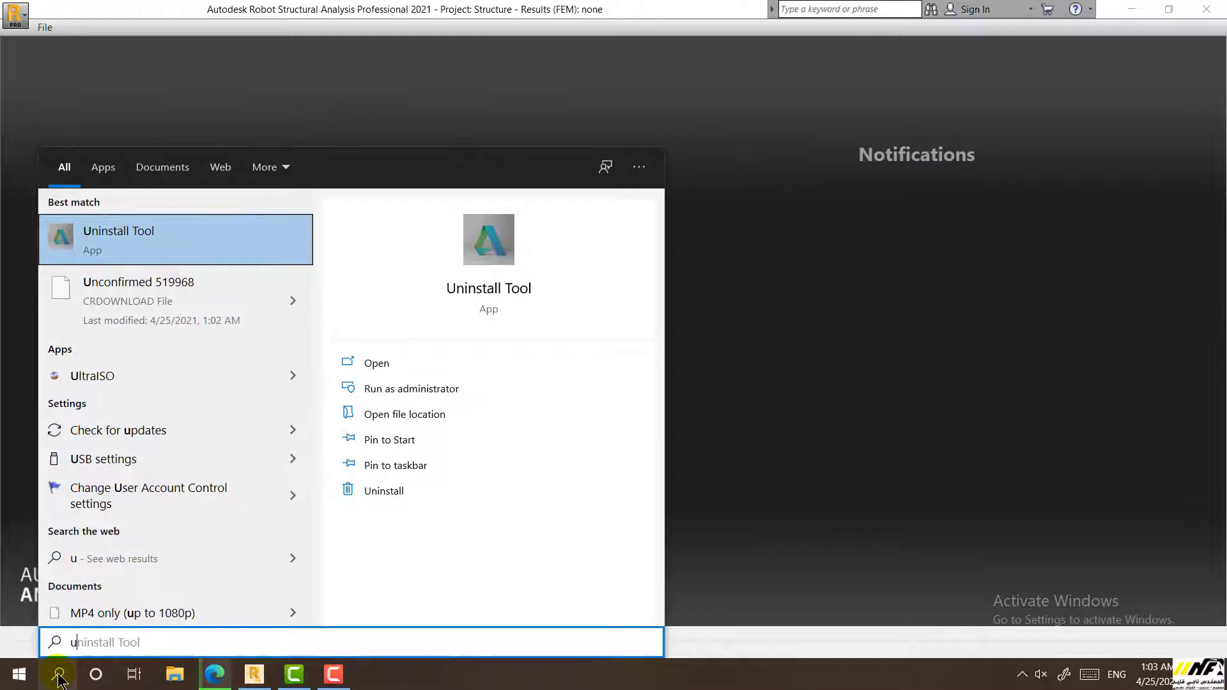
type("n")
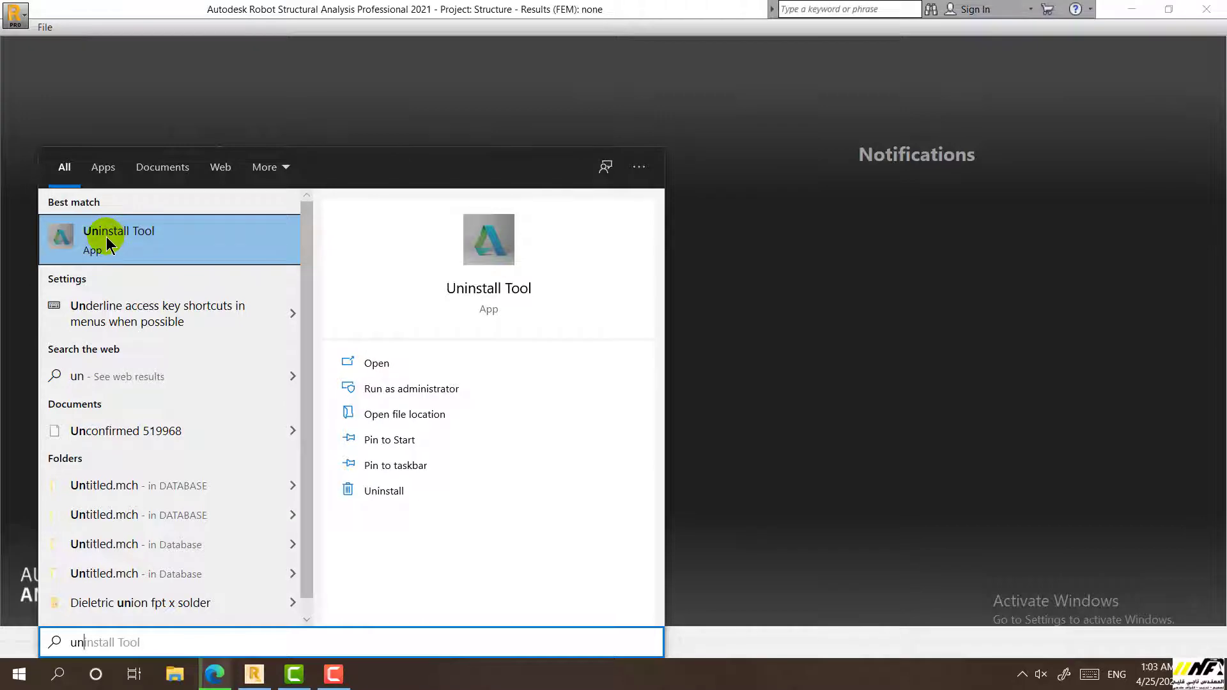
left_click(107, 237)
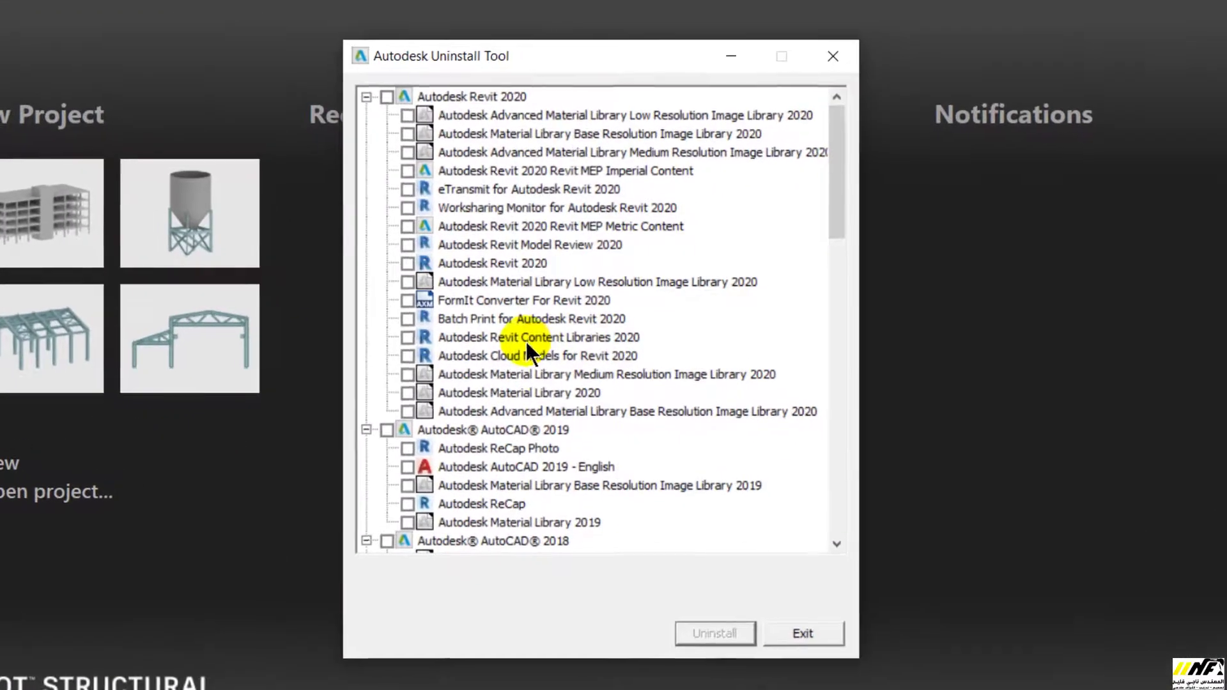
scroll(525, 340, "down", 20)
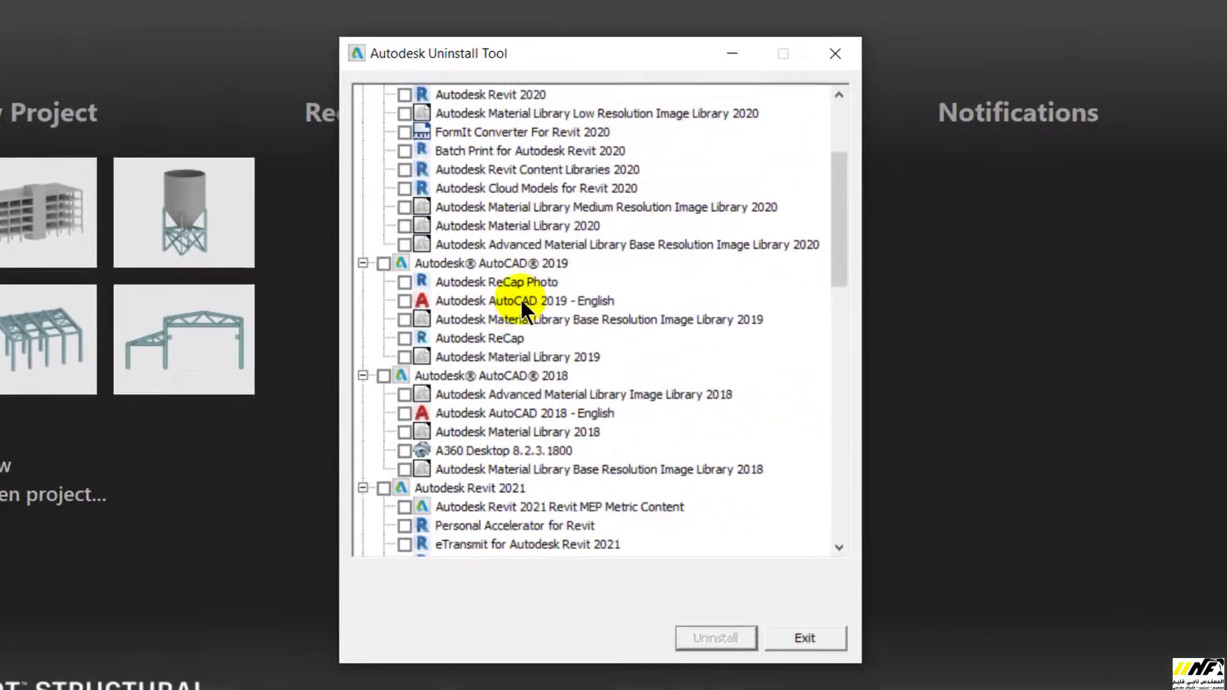
left_click_drag(839, 409, 866, 124)
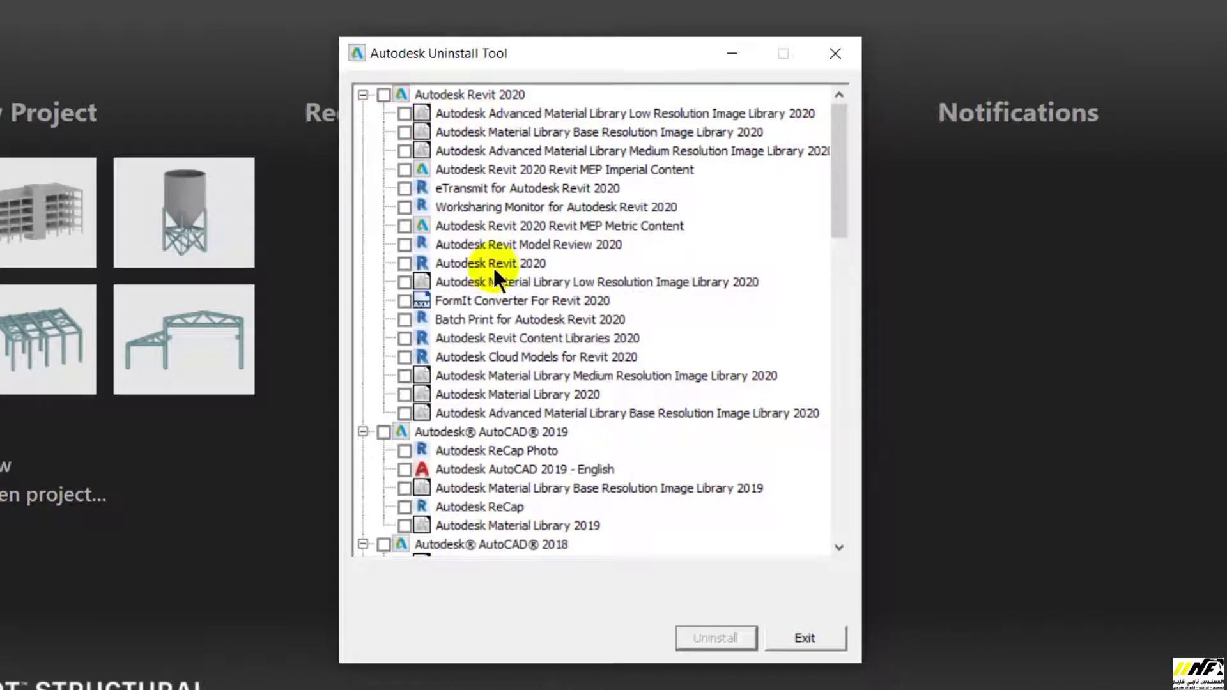
left_click(363, 96)
left_click(362, 94)
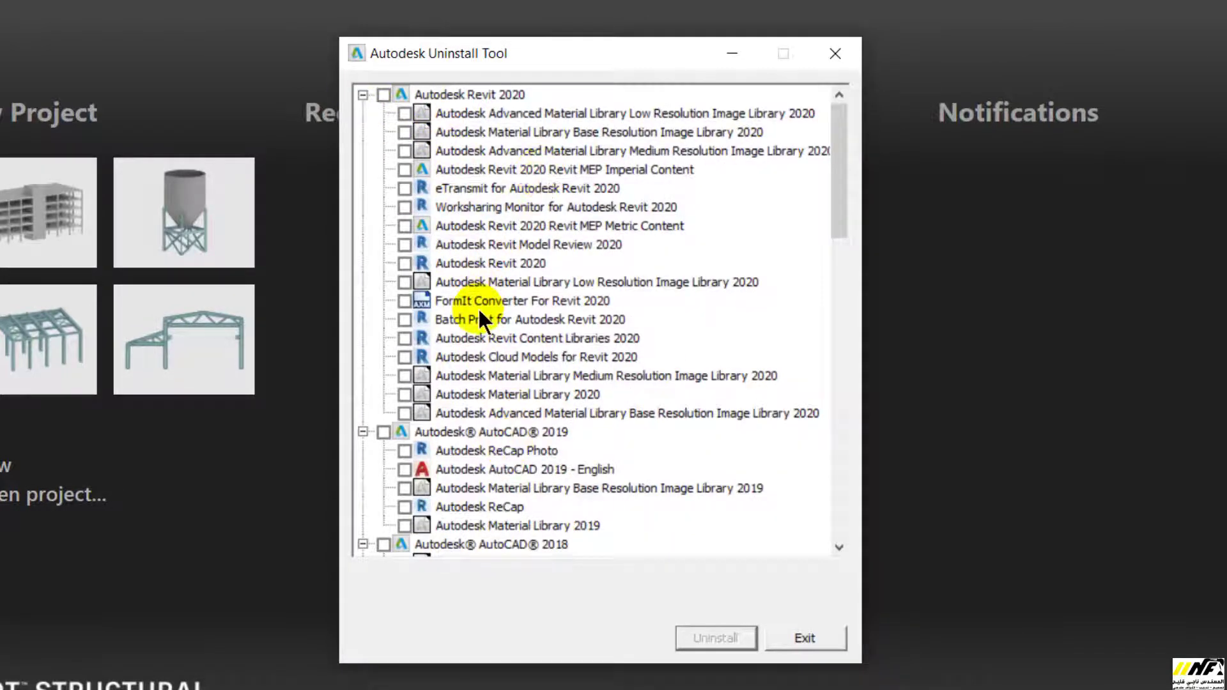
left_click(381, 92)
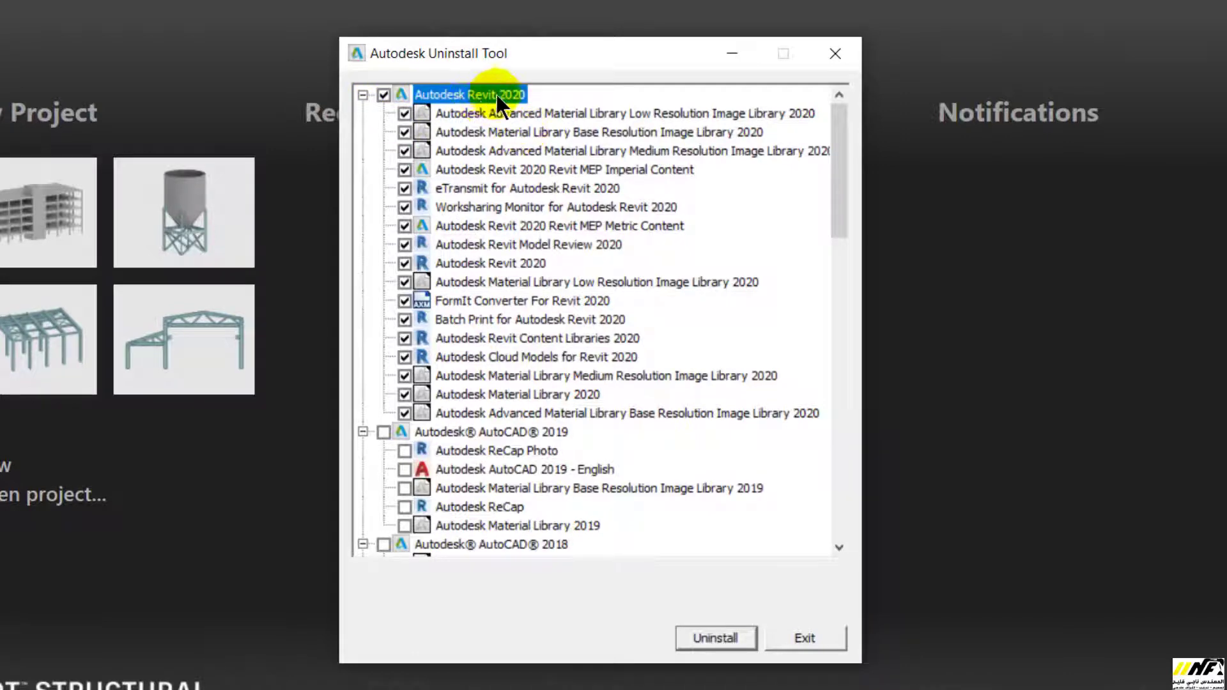
left_click(381, 94)
scroll(441, 310, "down", 10)
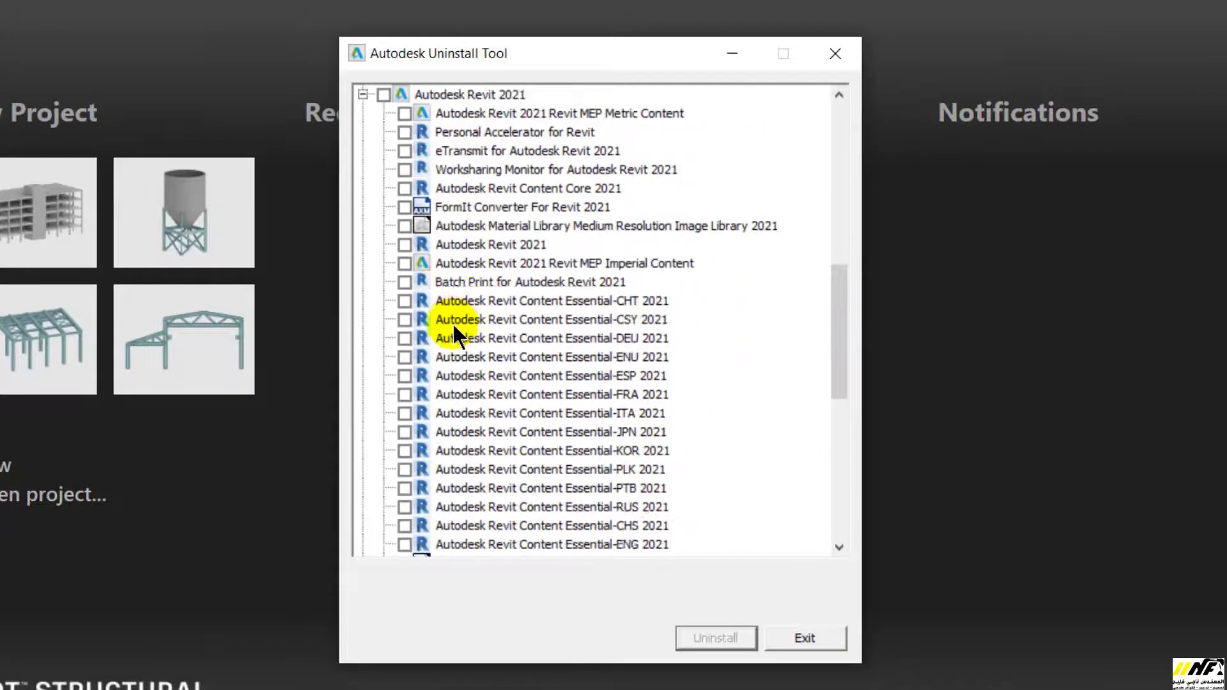
scroll(457, 323, "down", 8)
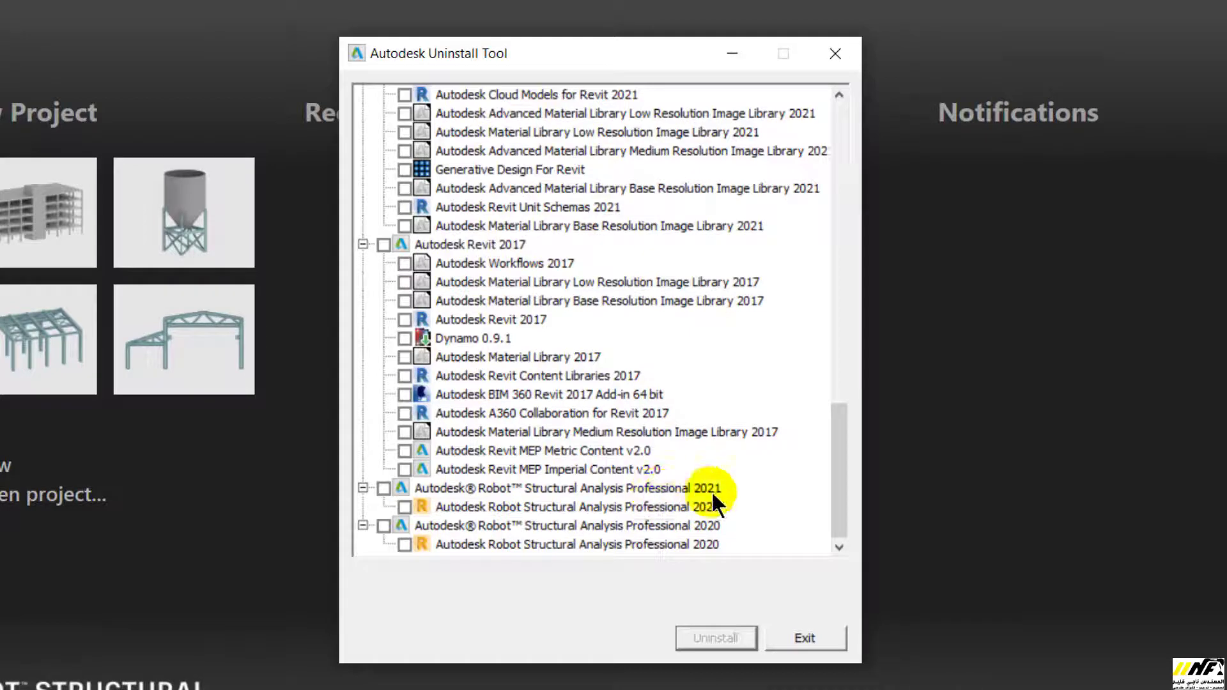
left_click(383, 488)
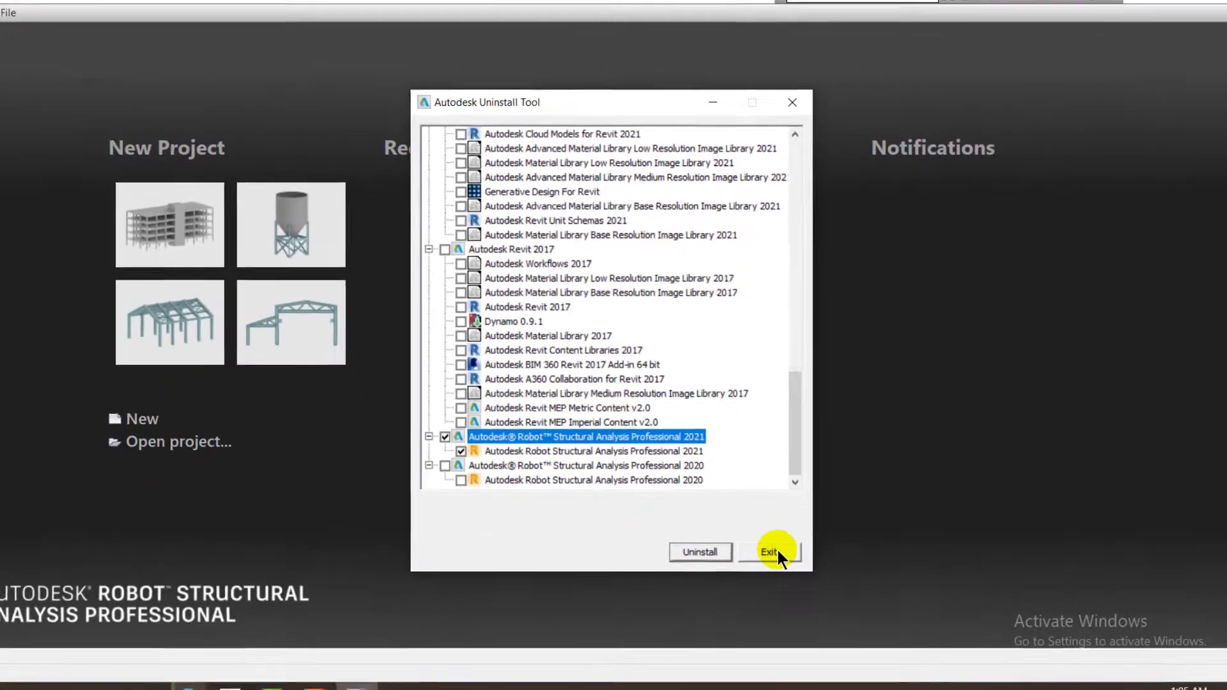
left_click(790, 592)
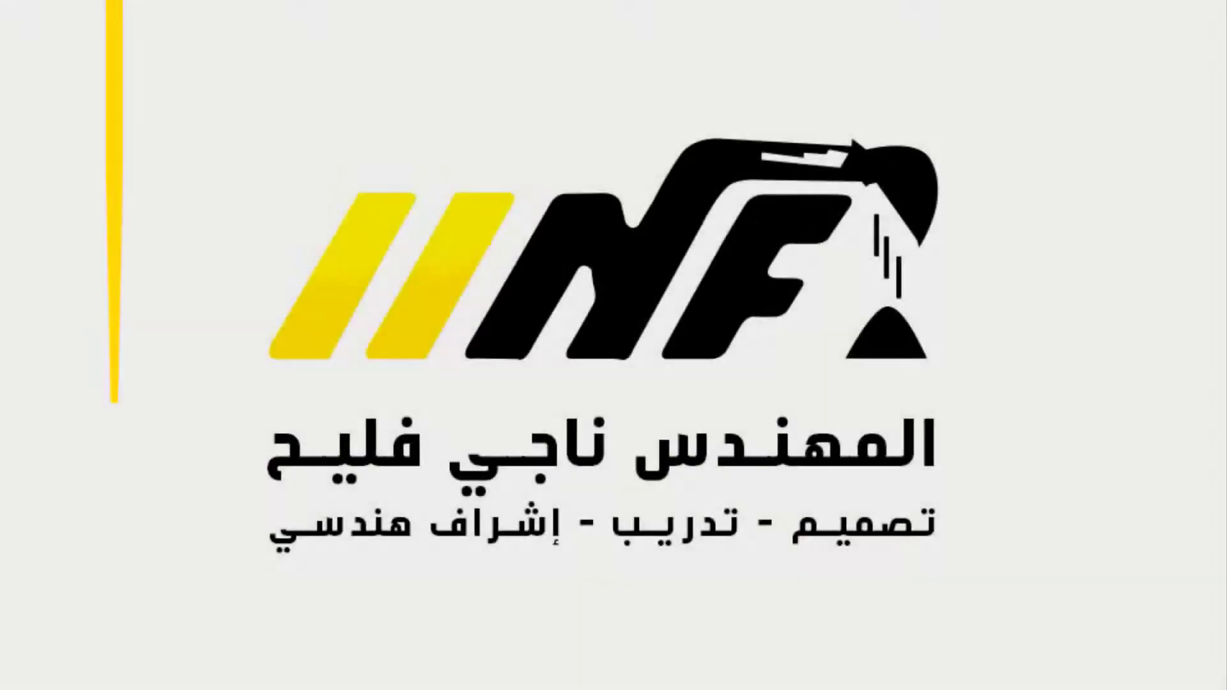